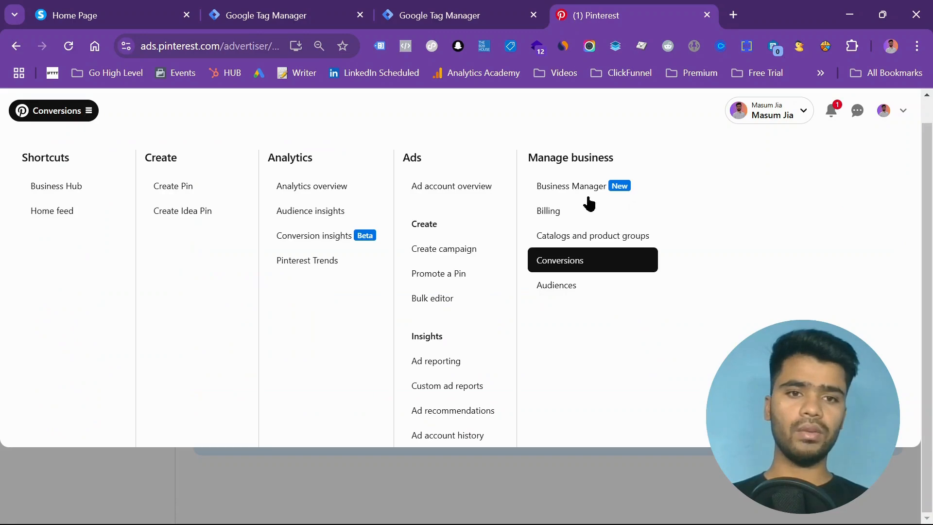
Open the Conversions API setup page in Pinterest Ads and look over its conversion access token section.
{"action": "left_click", "coordinate": [64, 114]}
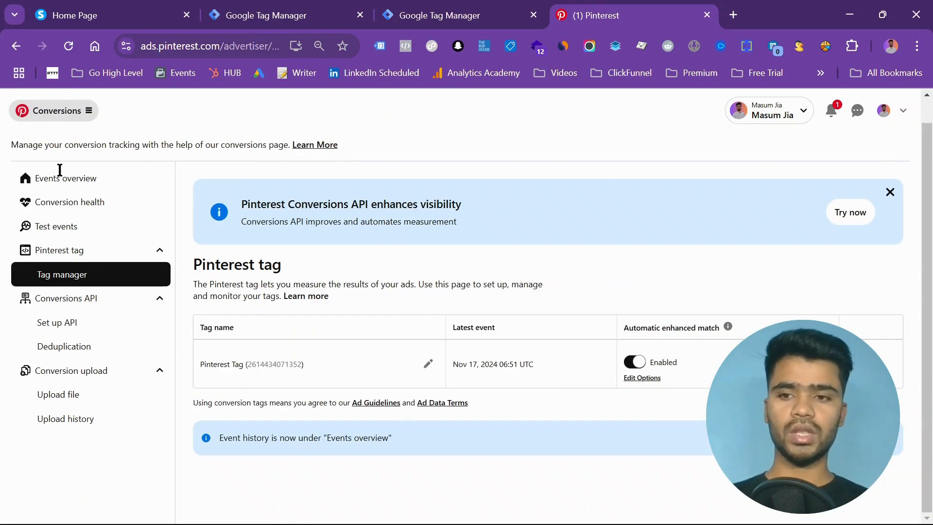
{"action": "left_click", "coordinate": [92, 325]}
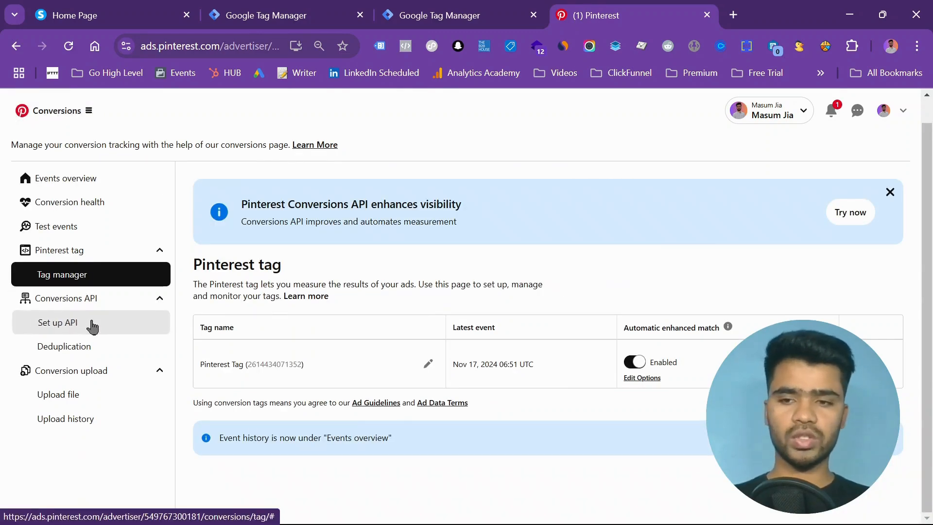
{"action": "scroll", "coordinate": [555, 321], "scroll_direction": "down", "scroll_amount": 4}
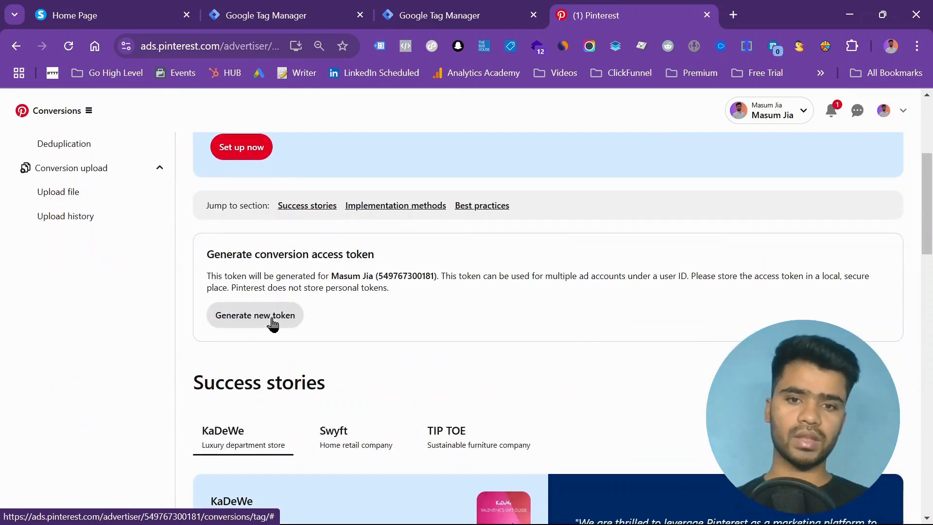
{"action": "scroll", "coordinate": [272, 323], "scroll_direction": "up", "scroll_amount": 5}
Switch to the Google Tag Manager server container, start a new tag and browse the Community Template Gallery for its type.
{"action": "left_click", "coordinate": [356, 10]}
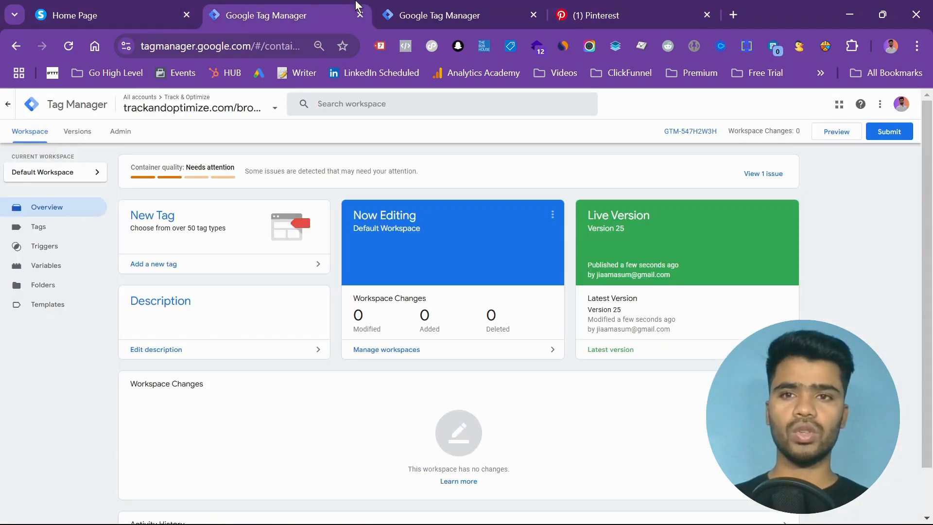
{"action": "left_click", "coordinate": [394, 6]}
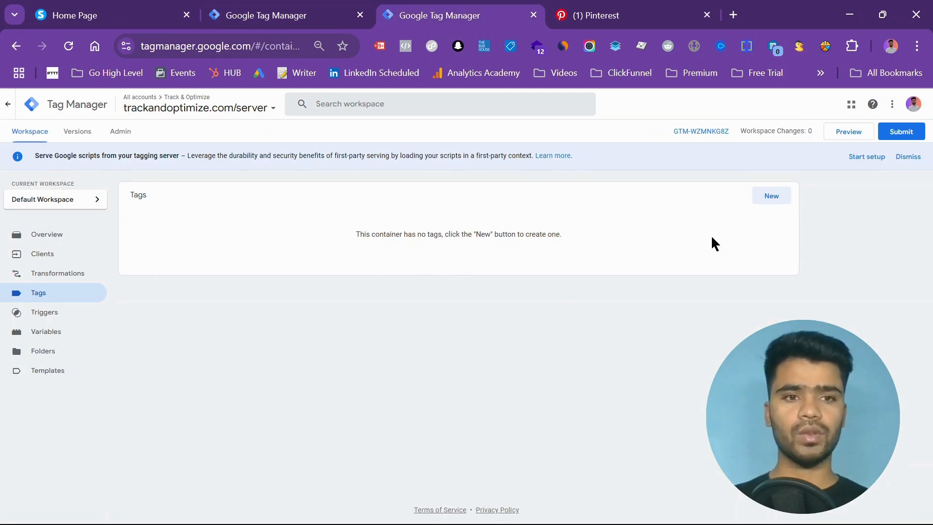
{"action": "left_click", "coordinate": [771, 196]}
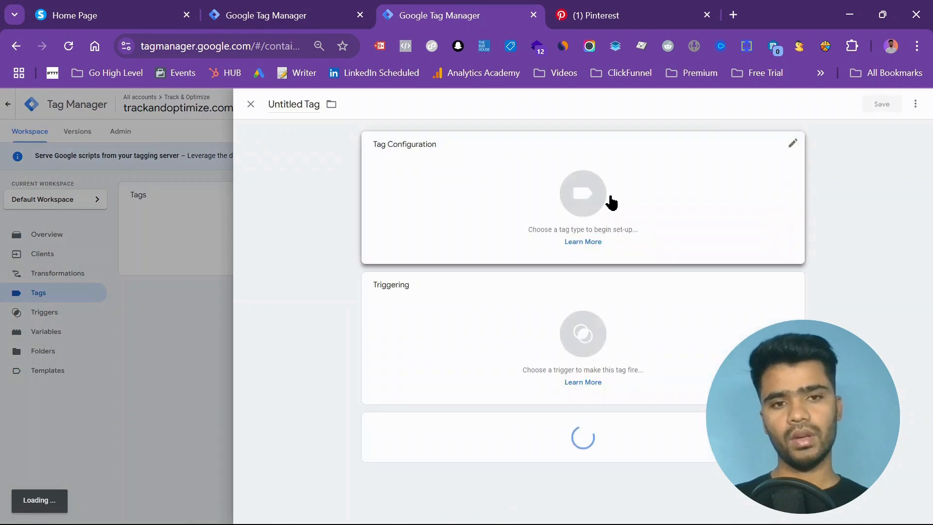
{"action": "left_click", "coordinate": [610, 200]}
{"action": "left_click", "coordinate": [783, 136]}
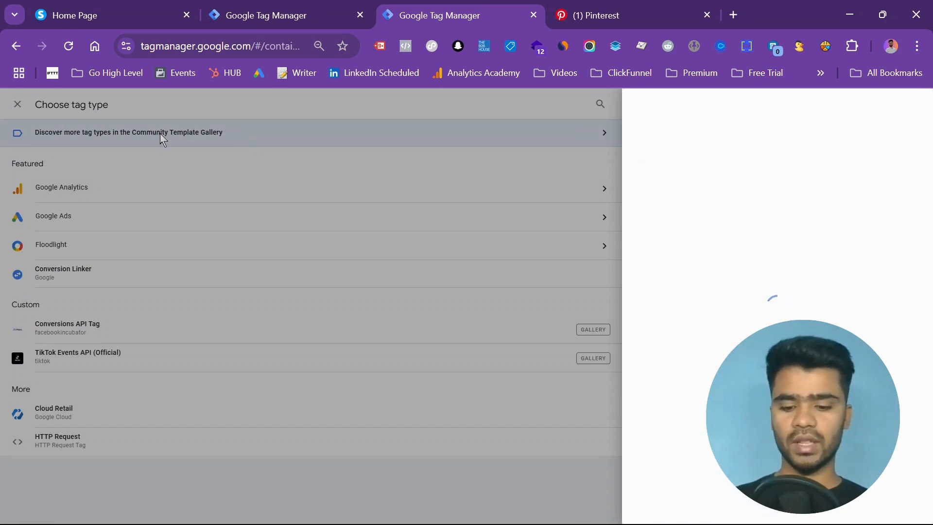
Search the template gallery for "pint" and add the Pinterest API for Conversions Tag template to the workspace.
{"action": "mouse_move", "coordinate": [433, 523]}
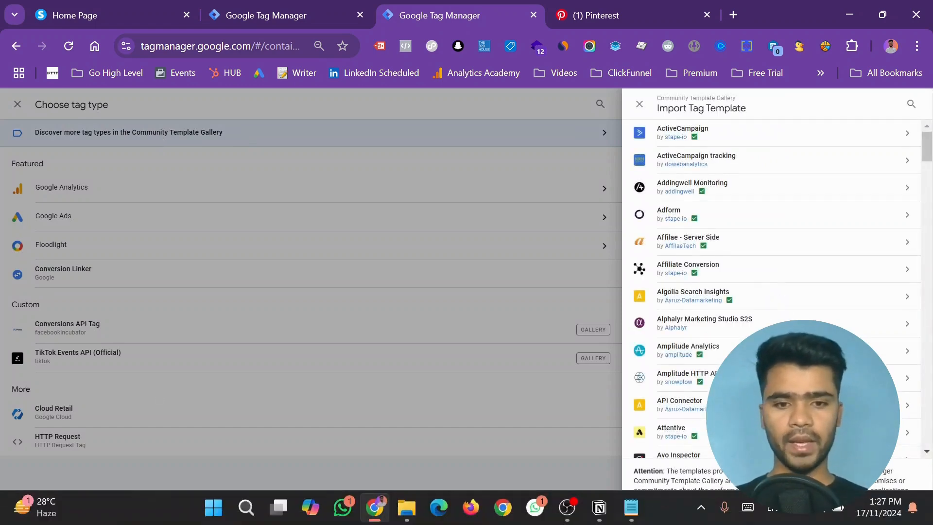
{"action": "left_click", "coordinate": [563, 509]}
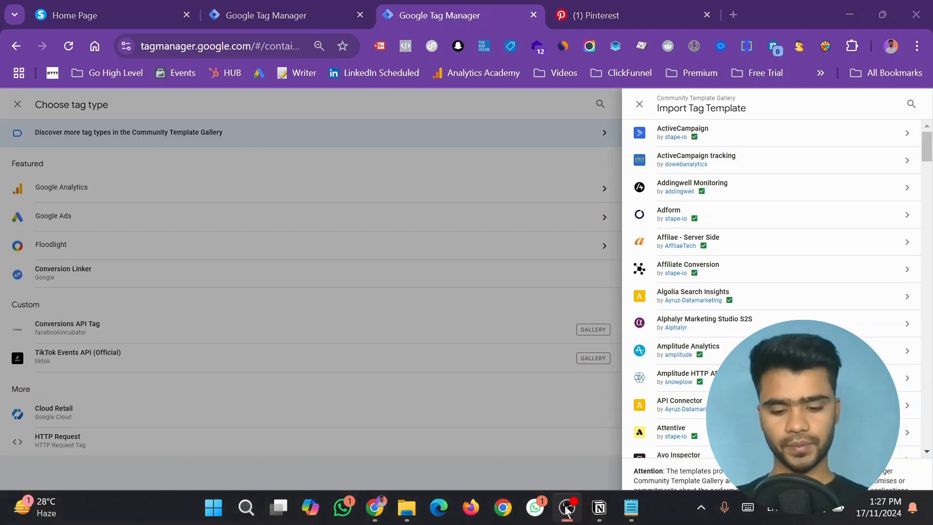
{"action": "left_click", "coordinate": [907, 104]}
{"action": "type", "text": "pint"}
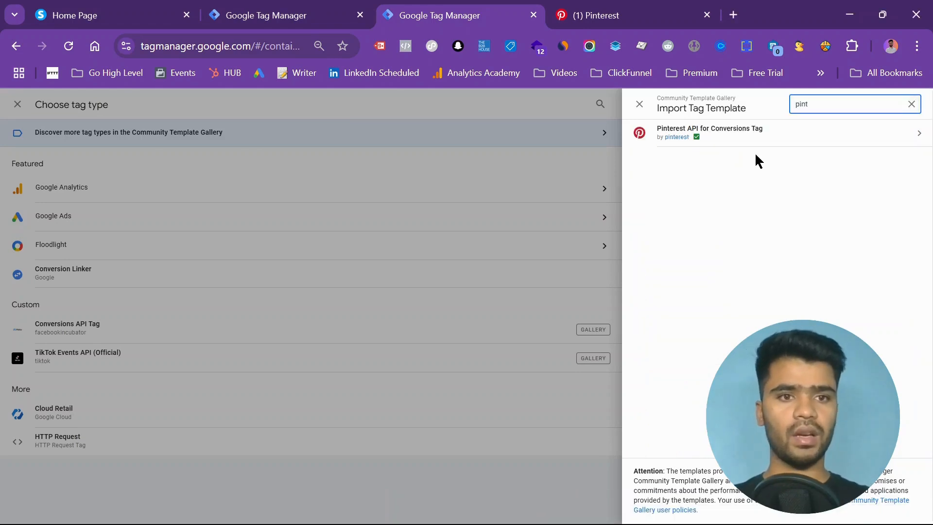
{"action": "left_click", "coordinate": [751, 144]}
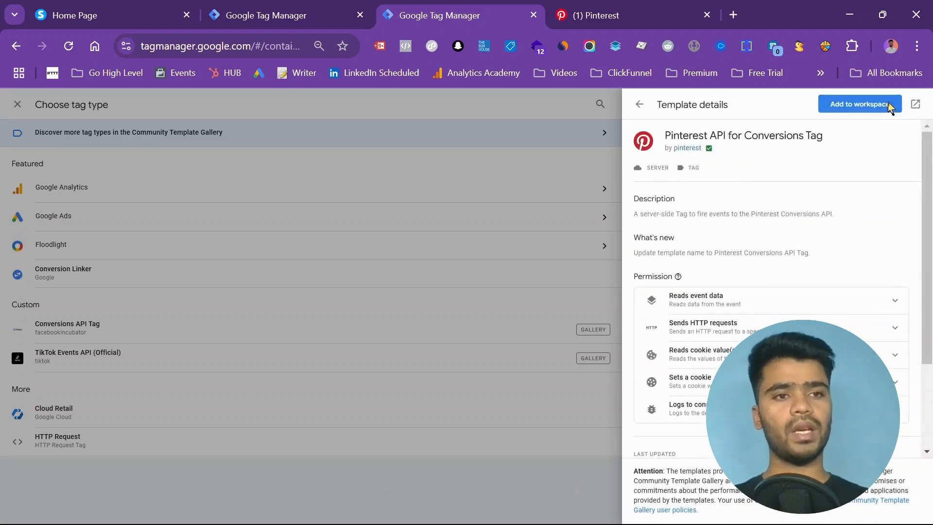
{"action": "left_click", "coordinate": [877, 109]}
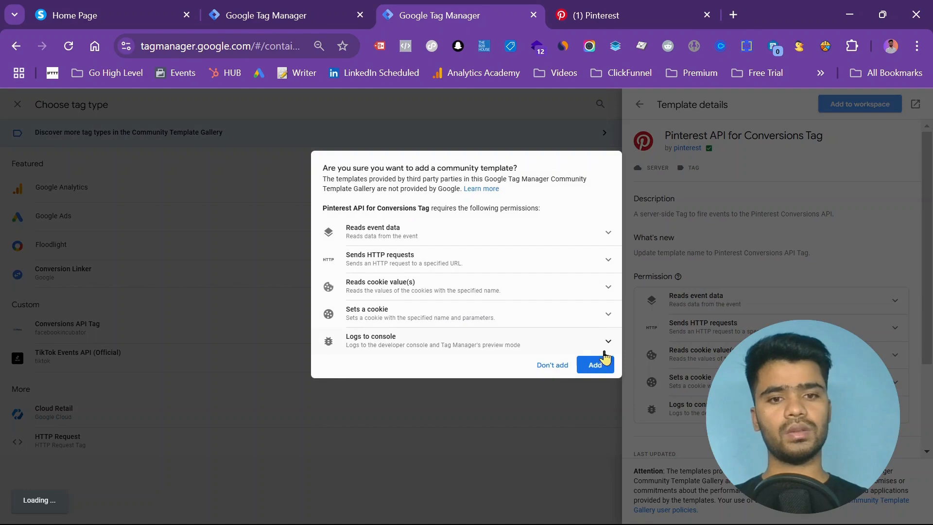
{"action": "left_click", "coordinate": [602, 363]}
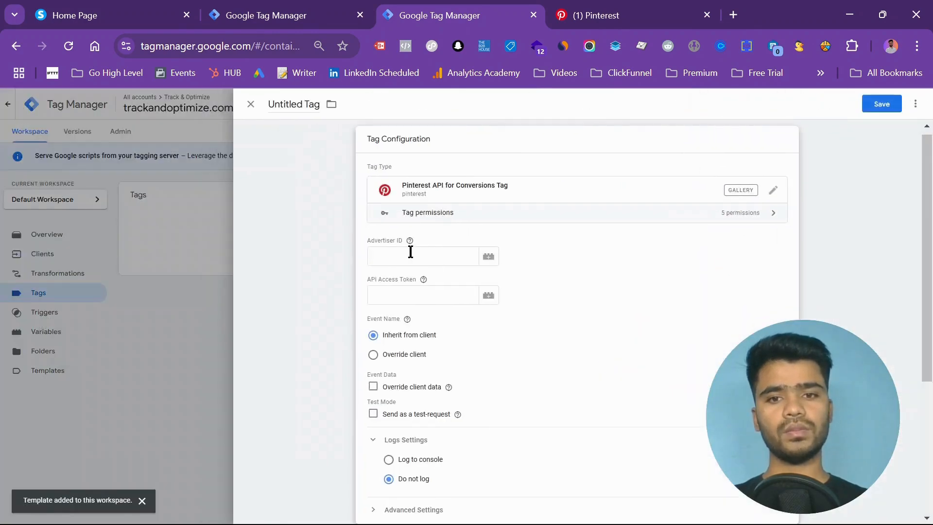
Switch to Pinterest Ads and select the advertiser ID within the Conversions API setup page's web address.
{"action": "left_click", "coordinate": [410, 252]}
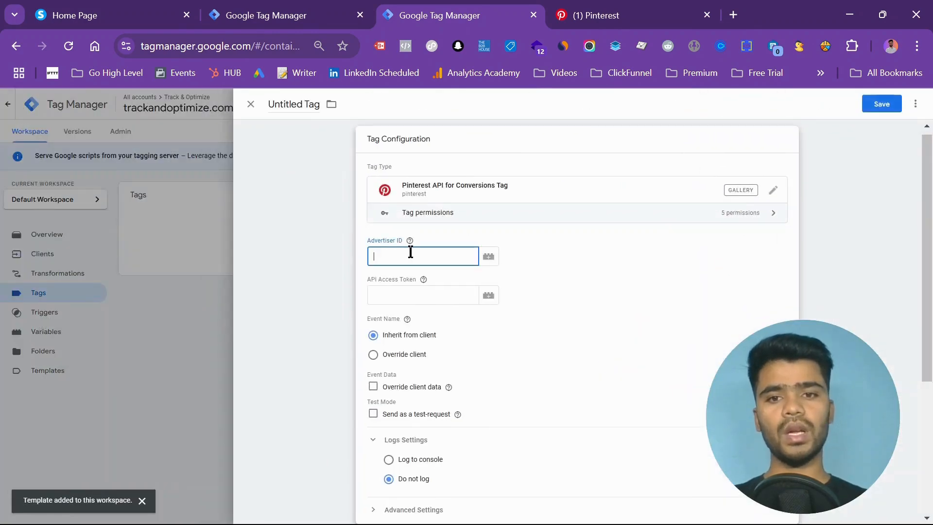
{"action": "left_click", "coordinate": [585, 10]}
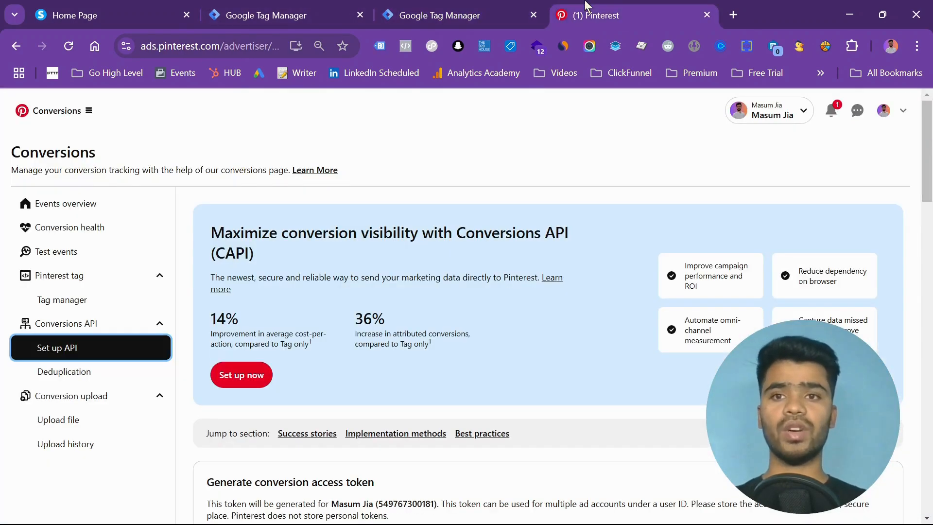
{"action": "left_click", "coordinate": [243, 48]}
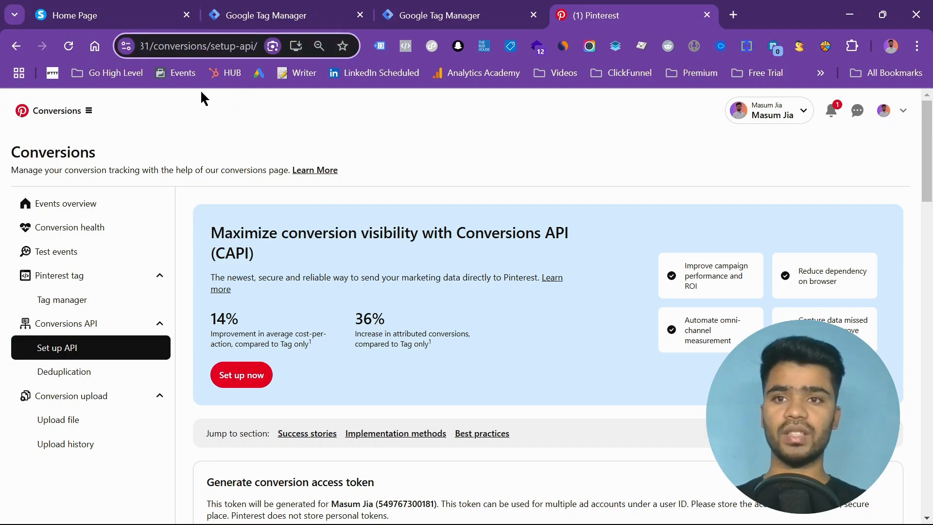
{"action": "key", "text": "Left"}
{"action": "key", "text": "Left"}
{"action": "key", "text": "Left"}
{"action": "key", "text": "Left"}
{"action": "key", "text": "Left"}
{"action": "key", "text": "Left"}
{"action": "key", "text": "Left"}
{"action": "key", "text": "Left"}
{"action": "key", "text": "Left"}
{"action": "key", "text": "Left"}
{"action": "key", "text": "Left"}
{"action": "key", "text": "Left"}
{"action": "key", "text": "Left"}
{"action": "key", "text": "Left"}
{"action": "key", "text": "Left"}
{"action": "key", "text": "Left"}
{"action": "key", "text": "Left"}
{"action": "key", "text": "Left"}
{"action": "key", "text": "Left"}
{"action": "key", "text": "Left"}
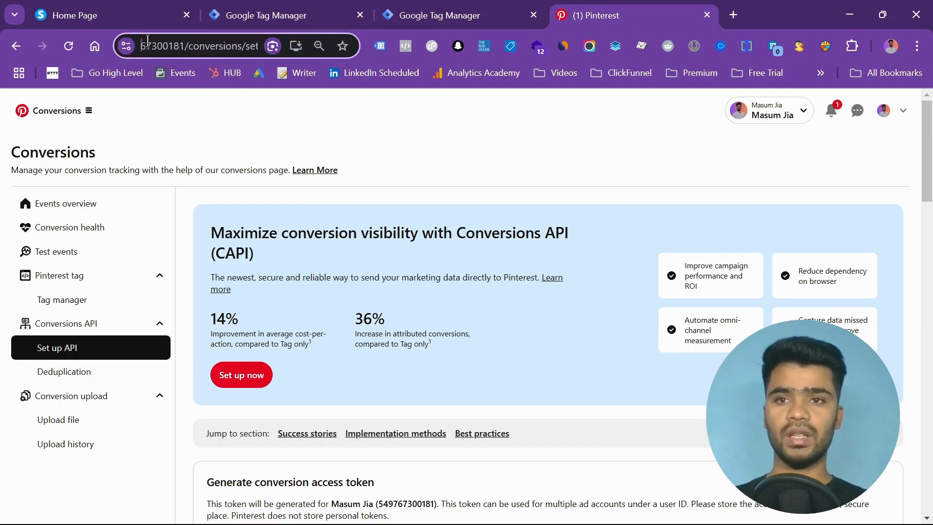
{"action": "double_click", "coordinate": [223, 49]}
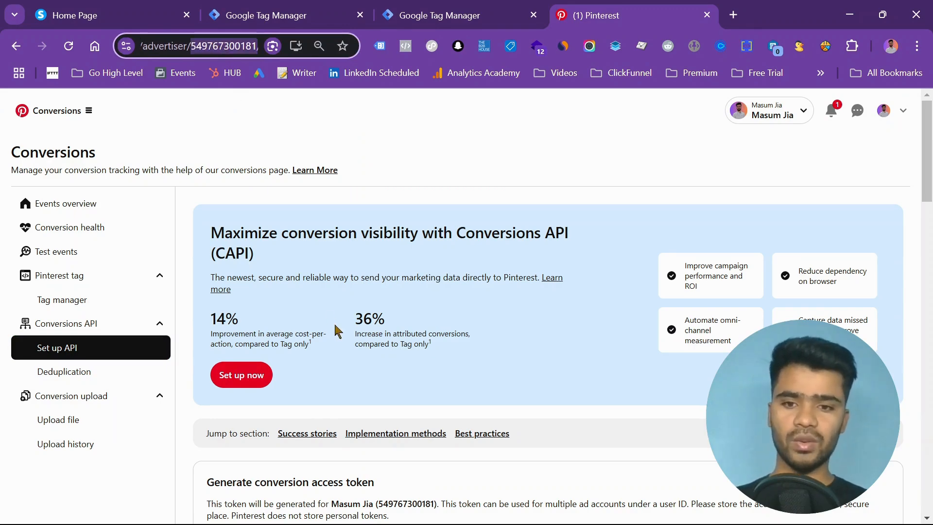
Copy the advertiser ID from Pinterest's access token section and paste it as the Advertiser ID of the server container's Pinterest tag.
{"action": "scroll", "coordinate": [335, 331], "scroll_direction": "down", "scroll_amount": 2}
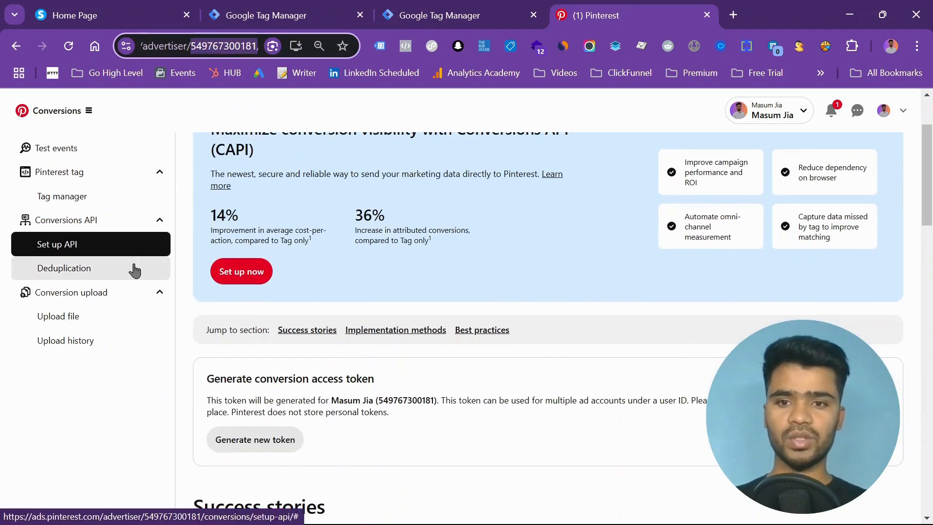
{"action": "scroll", "coordinate": [423, 253], "scroll_direction": "down", "scroll_amount": 2}
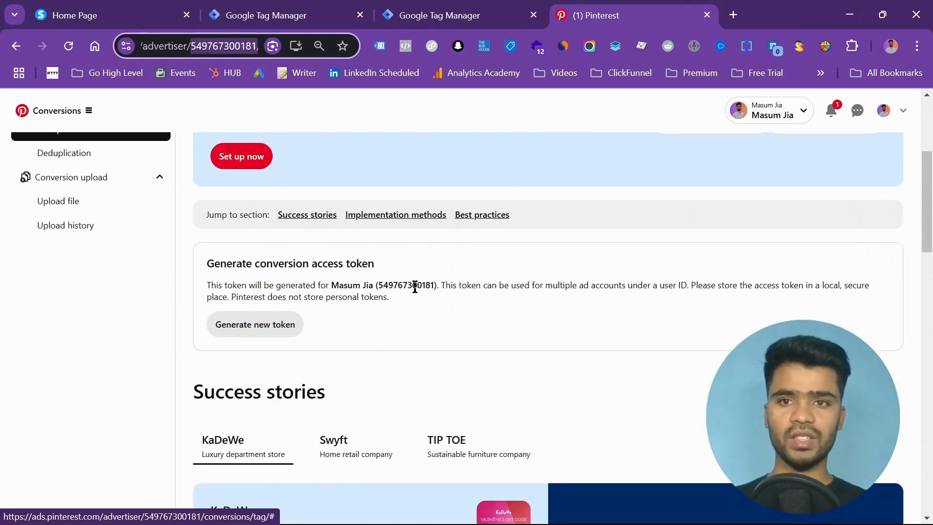
{"action": "double_click", "coordinate": [414, 286]}
{"action": "key", "text": "ctrl+f"}
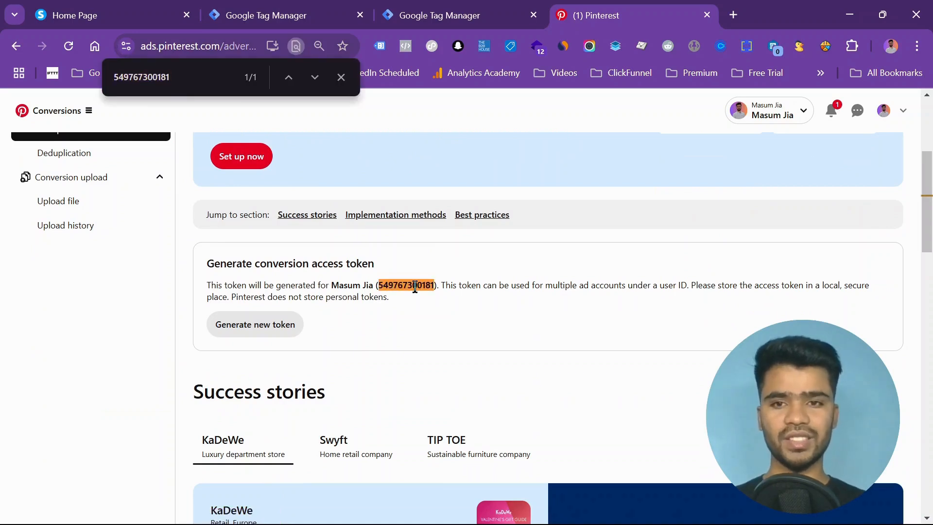
{"action": "right_click", "coordinate": [415, 287]}
{"action": "left_click", "coordinate": [451, 301]}
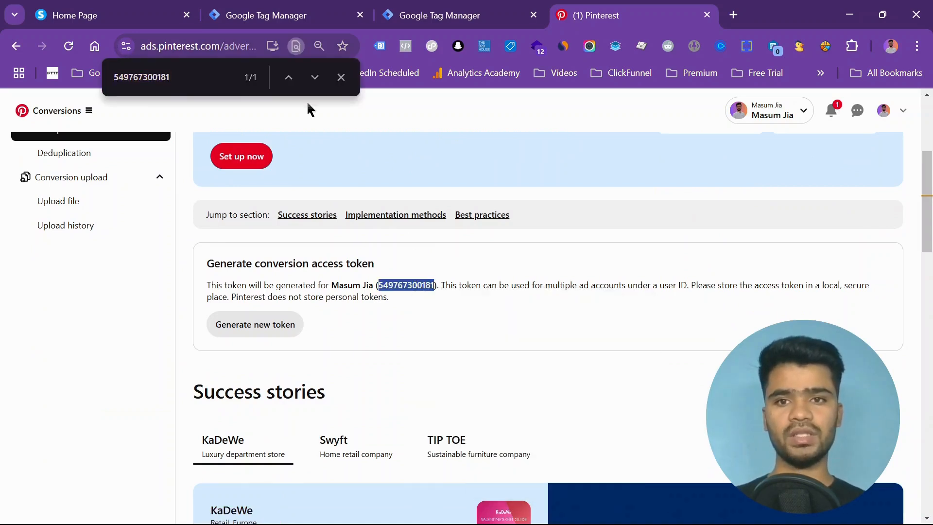
{"action": "left_click", "coordinate": [341, 77]}
{"action": "left_click", "coordinate": [431, 12]}
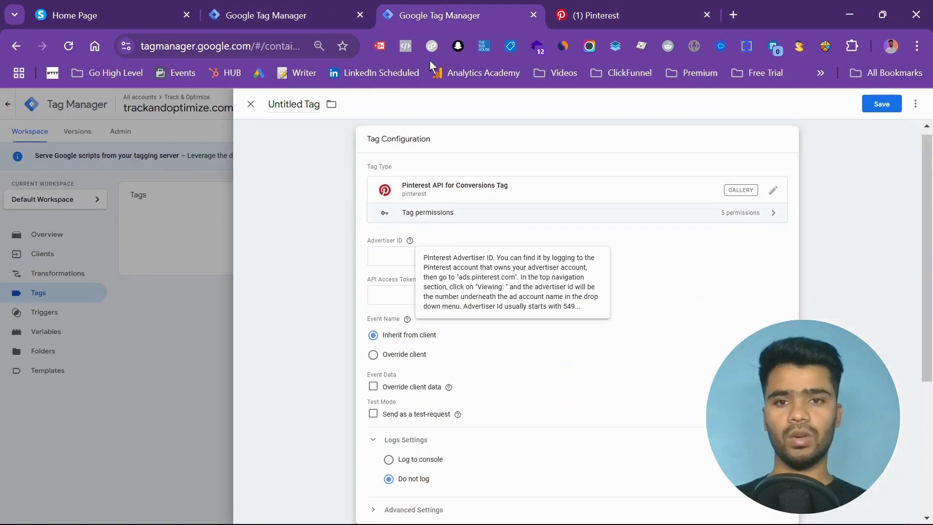
{"action": "left_click", "coordinate": [387, 257]}
{"action": "key", "text": "ctrl+v"}
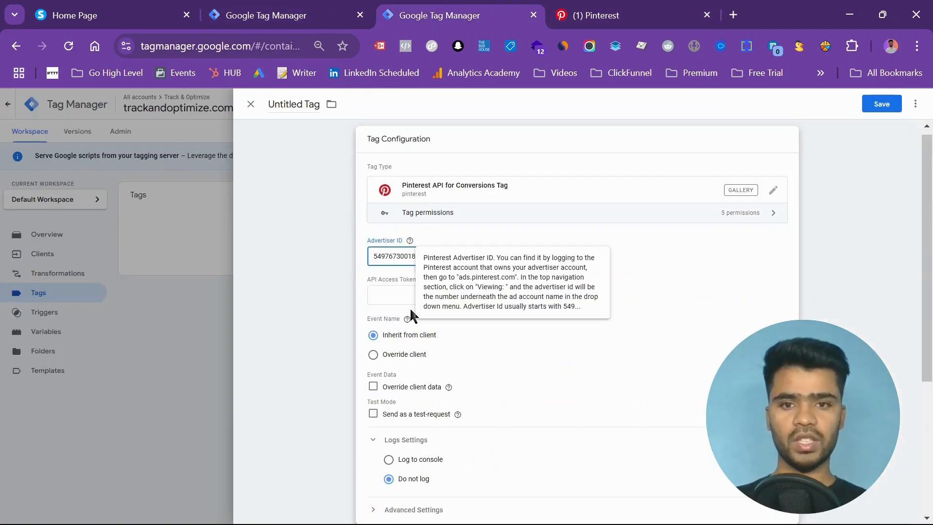
Generate a new conversion access token in Pinterest Ads and paste it as the API Access Token of the Pinterest conversions tag.
{"action": "left_click", "coordinate": [398, 296]}
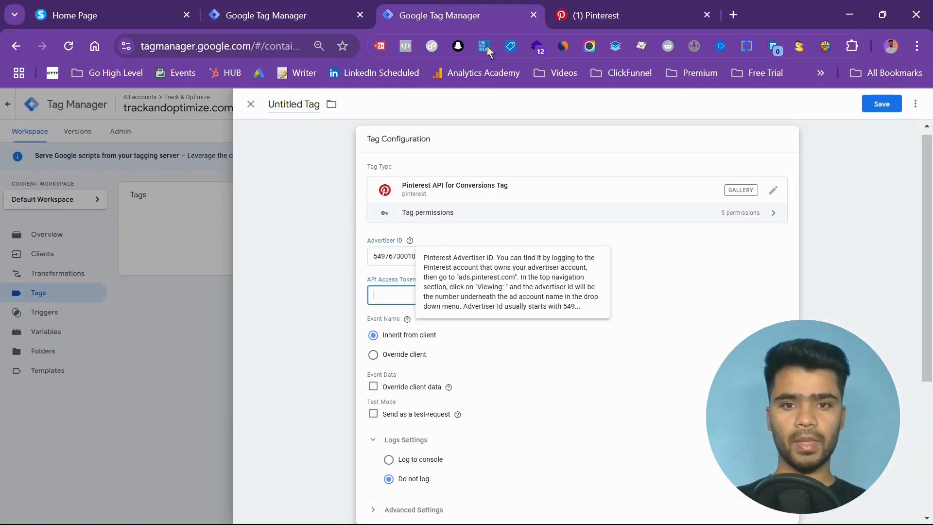
{"action": "left_click", "coordinate": [560, 4]}
{"action": "left_click", "coordinate": [247, 328]}
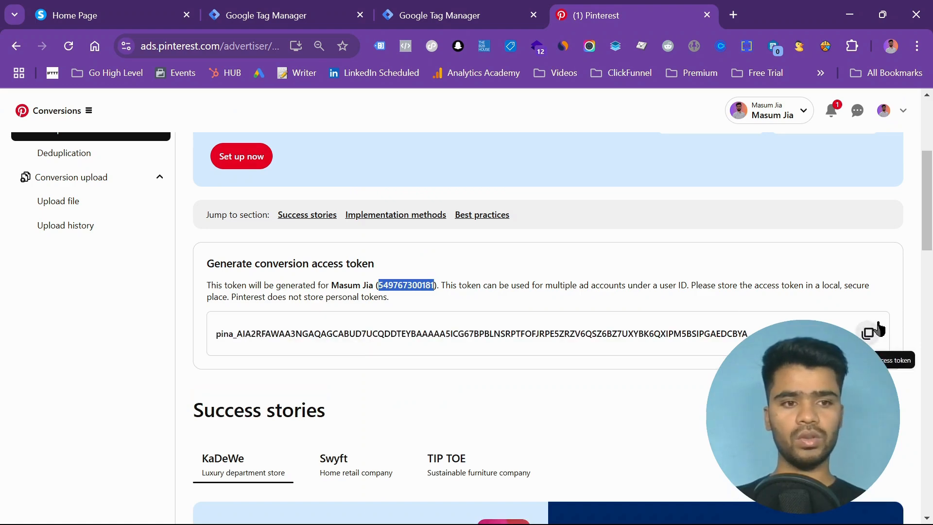
{"action": "left_click", "coordinate": [878, 329]}
{"action": "left_click", "coordinate": [416, 15]}
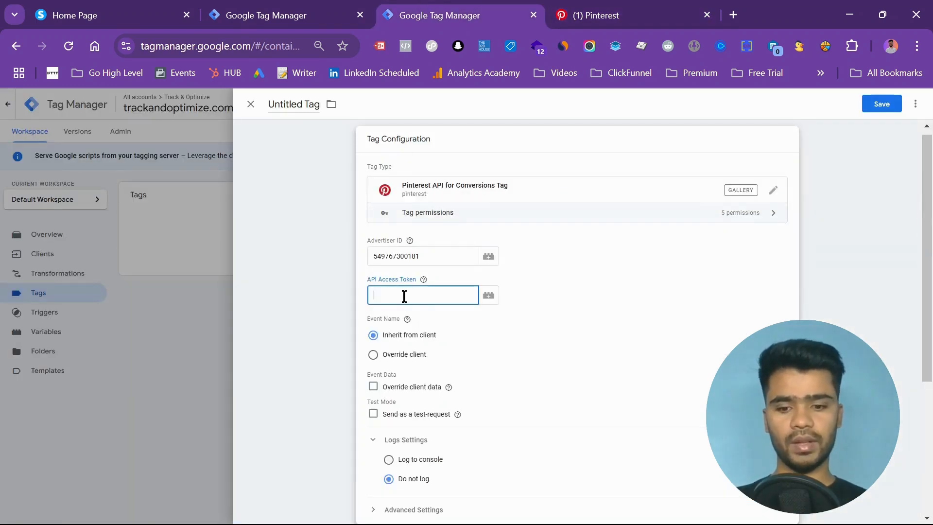
{"action": "key", "text": "ctrl+v"}
Open the trigger selection for the Pinterest conversions tag in the server container.
{"action": "scroll", "coordinate": [626, 339], "scroll_direction": "down", "scroll_amount": 3}
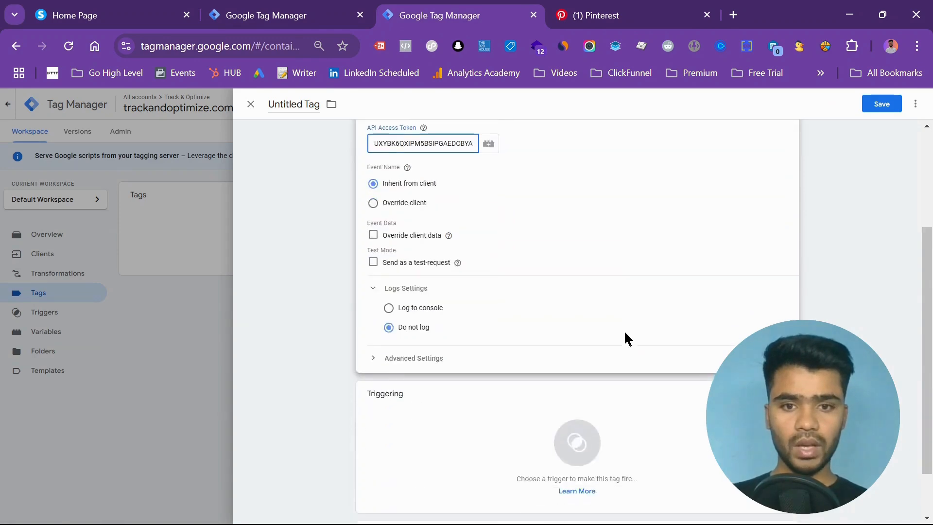
{"action": "left_click", "coordinate": [526, 441]}
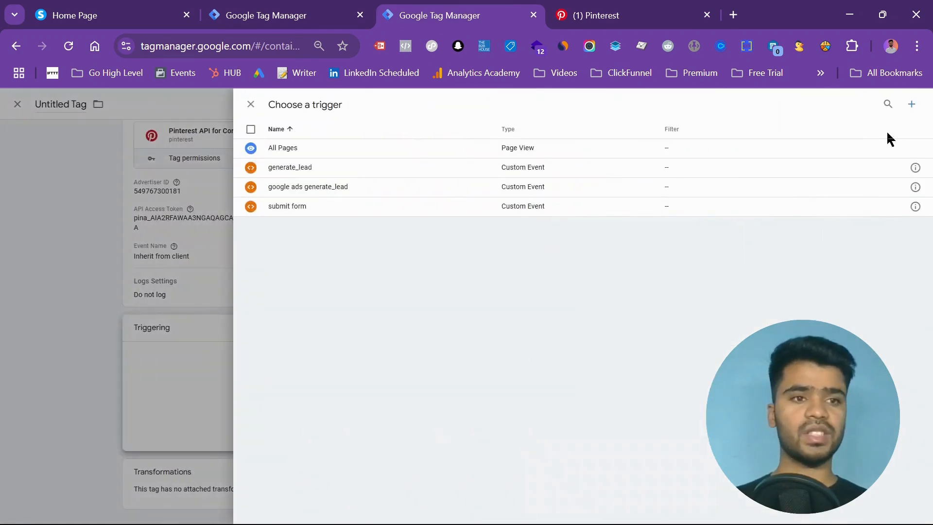
Switch to the web container in Google Tag Manager and start a new tag of type Google Analytics: GA4 Event.
{"action": "left_click", "coordinate": [247, 6]}
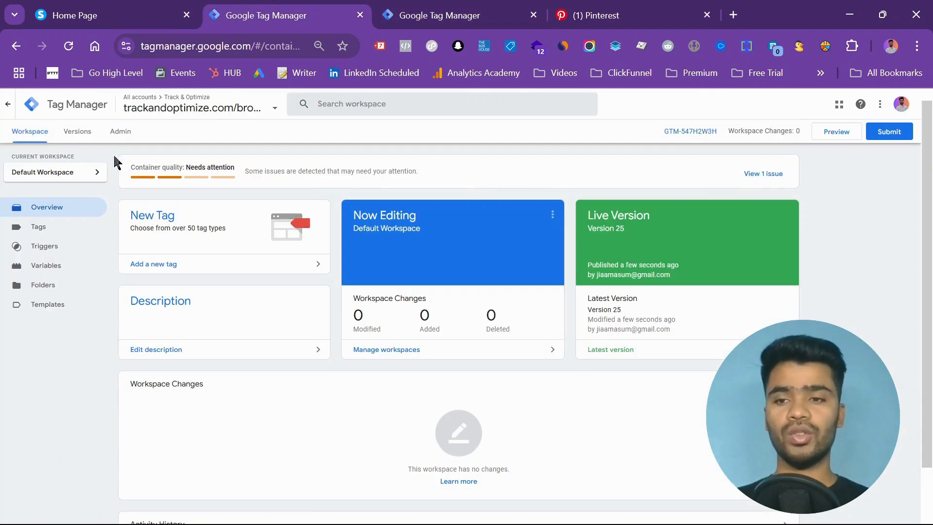
{"action": "left_click", "coordinate": [40, 235]}
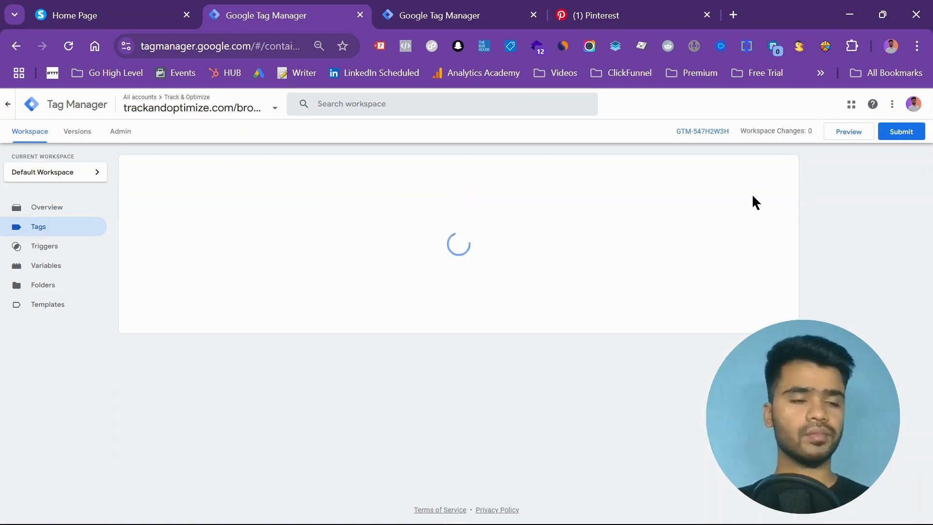
{"action": "left_click", "coordinate": [765, 171]}
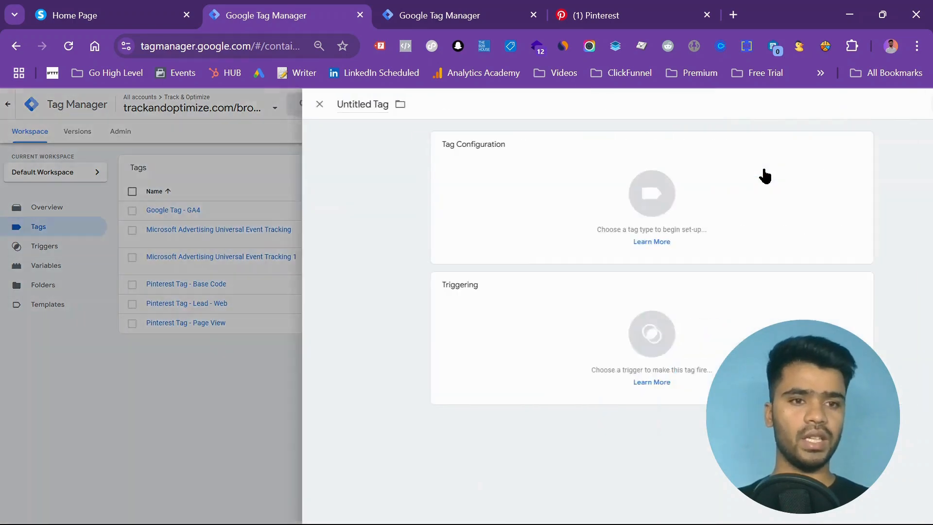
{"action": "left_click", "coordinate": [764, 175]}
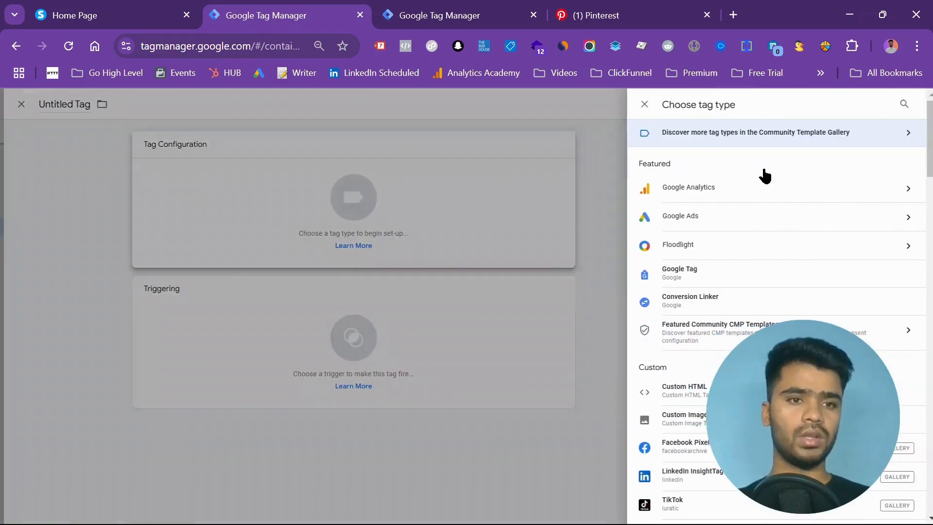
{"action": "left_click", "coordinate": [764, 201]}
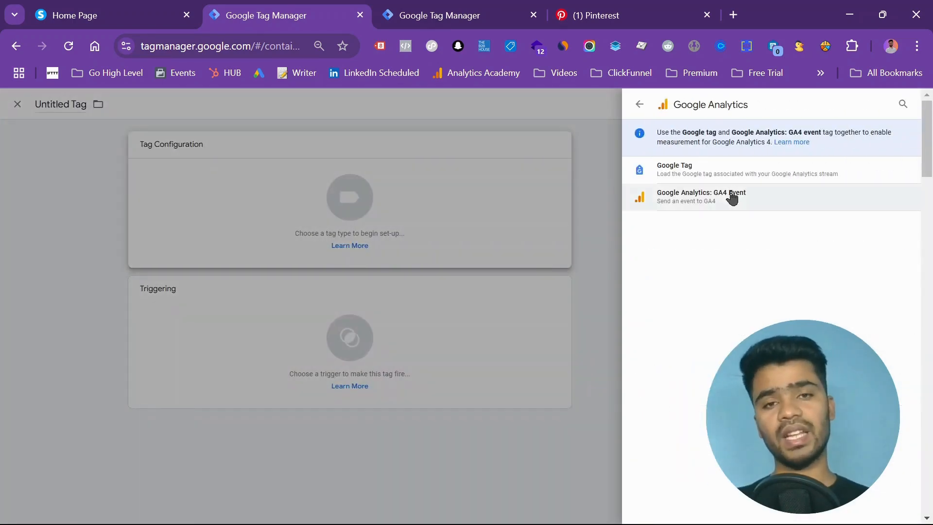
{"action": "left_click", "coordinate": [732, 196]}
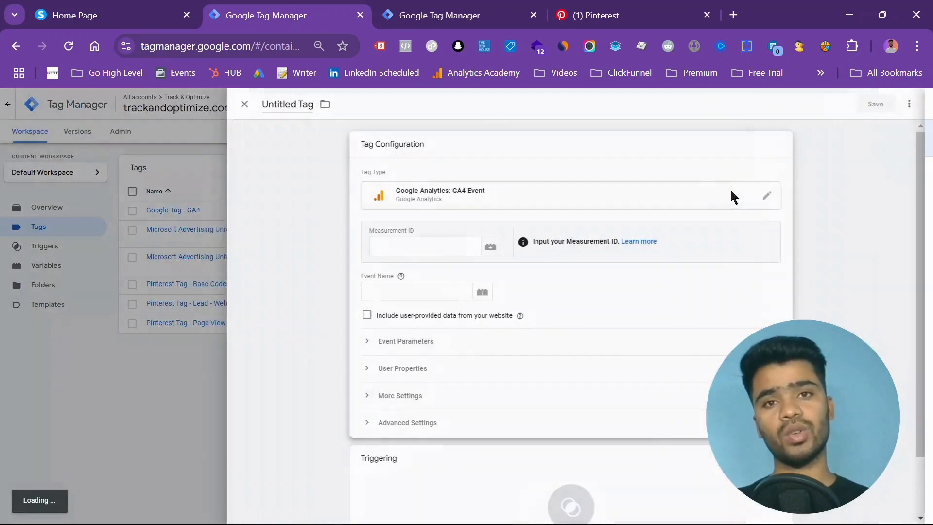
{"action": "left_click", "coordinate": [404, 250]}
{"action": "type", "text": "g"}
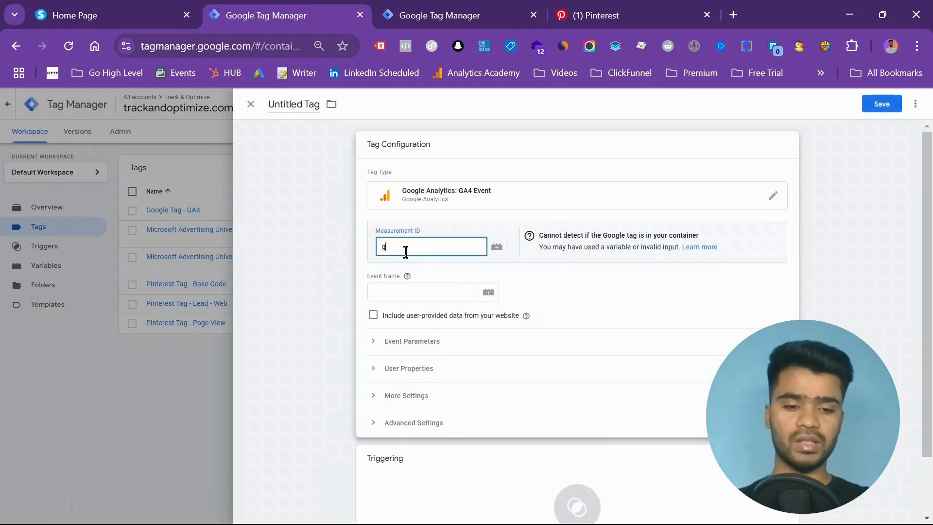
{"action": "type", "text": "G-olasdfaposdj"}
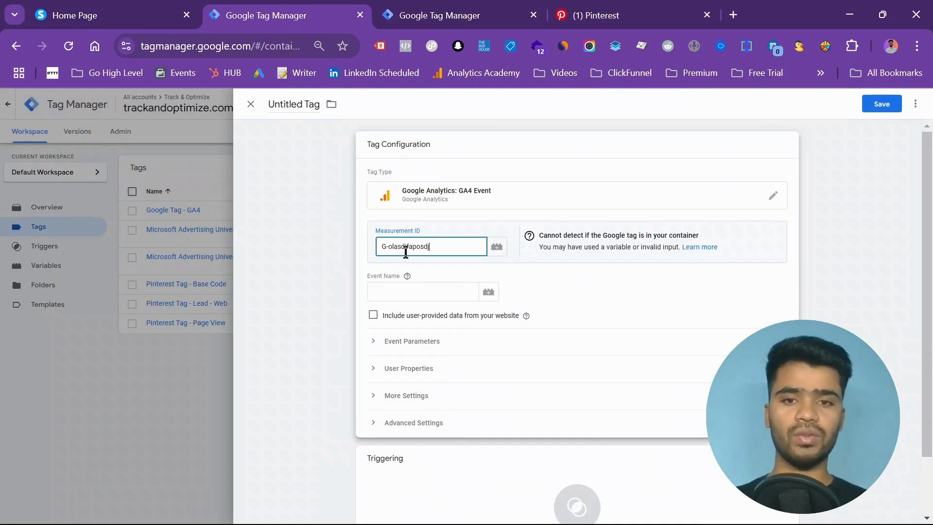
{"action": "left_click", "coordinate": [411, 284]}
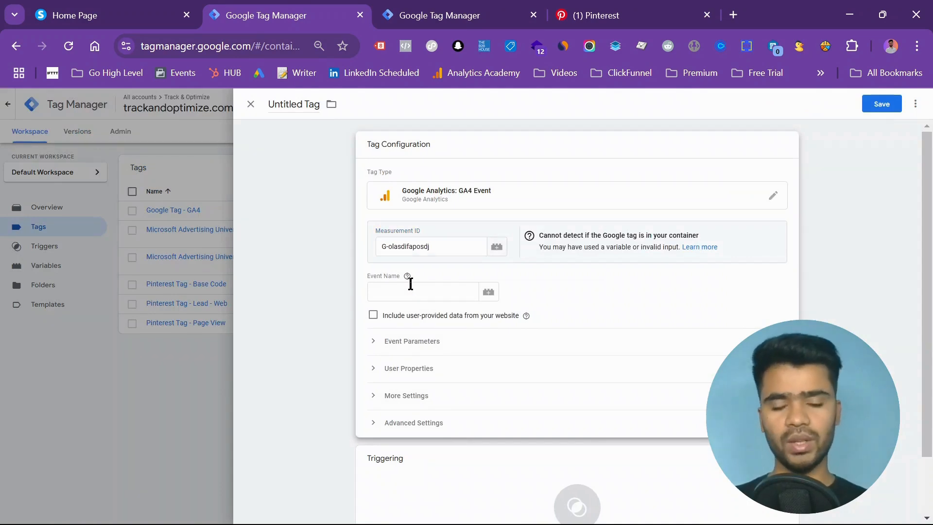
{"action": "left_click", "coordinate": [411, 284]}
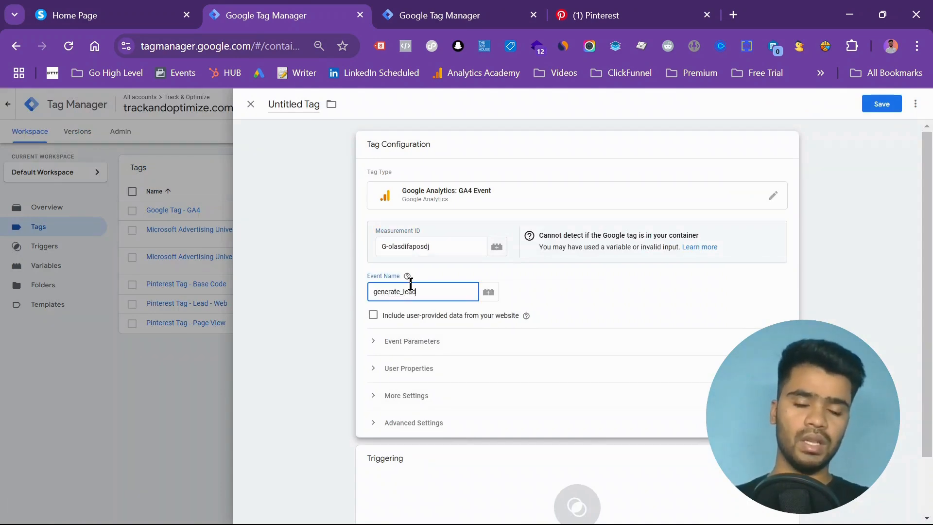
{"action": "type", "text": "generate_lead"}
Open the trigger selection for the GA4 event tag and examine the full Page URL condition of lead - trigger.
{"action": "left_click", "coordinate": [477, 469]}
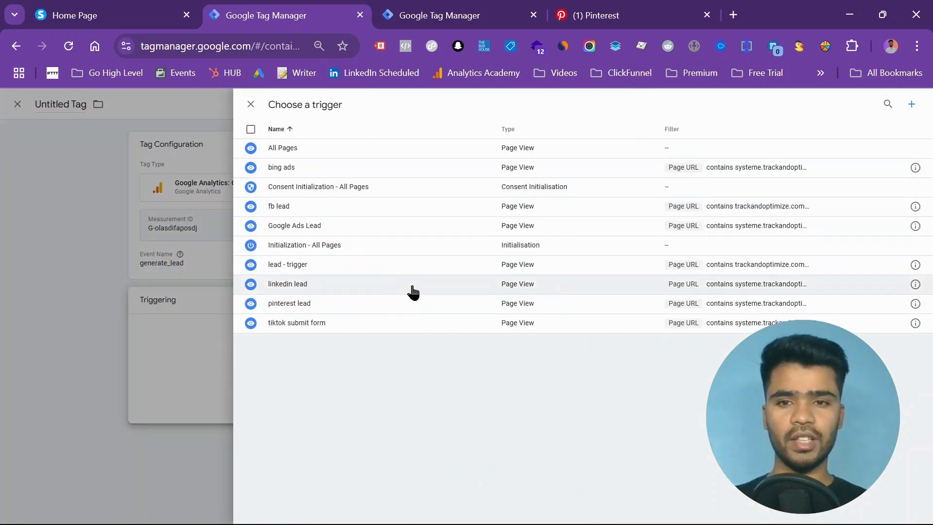
{"action": "left_click", "coordinate": [919, 265]}
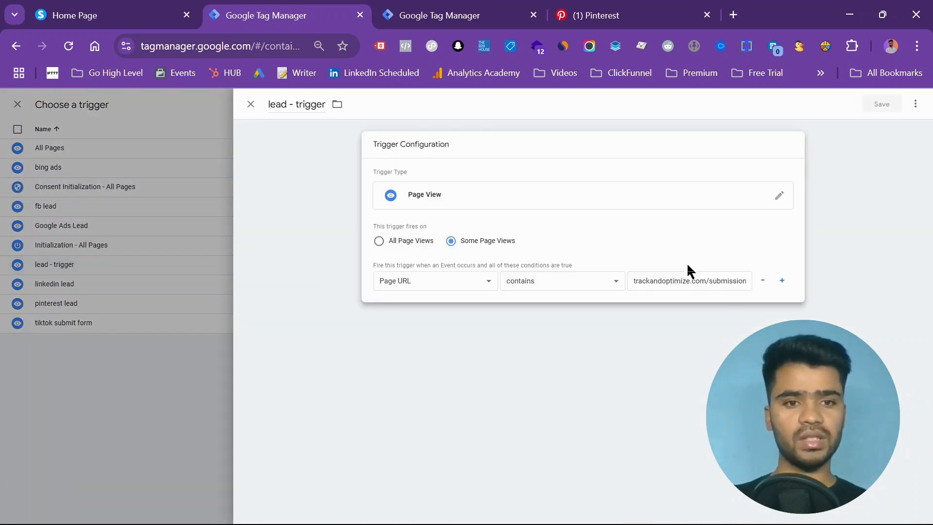
{"action": "left_click", "coordinate": [692, 281]}
{"action": "key", "text": "Right"}
{"action": "key", "text": "Right"}
{"action": "key", "text": "Right"}
{"action": "key", "text": "Right"}
{"action": "key", "text": "Right"}
{"action": "key", "text": "Right"}
{"action": "key", "text": "Right"}
{"action": "key", "text": "Right"}
{"action": "key", "text": "Right"}
{"action": "key", "text": "Right"}
{"action": "key", "text": "Right"}
{"action": "key", "text": "Right"}
{"action": "key", "text": "Right"}
{"action": "key", "text": "Right"}
{"action": "key", "text": "Right"}
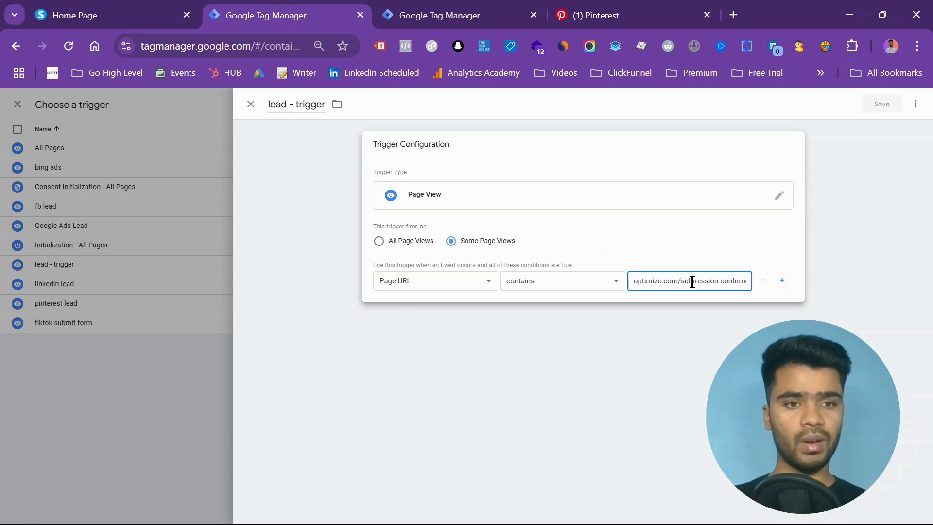
{"action": "left_click", "coordinate": [250, 104]}
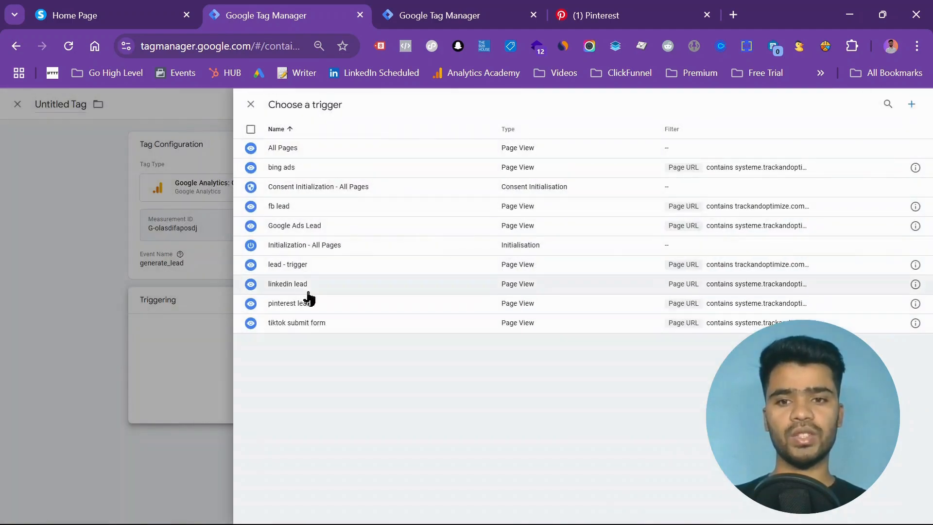
Try lead - trigger as the firing trigger of the draft GA4 event tag and discard the unsaved tag.
{"action": "left_click", "coordinate": [297, 267]}
{"action": "left_click", "coordinate": [250, 104]}
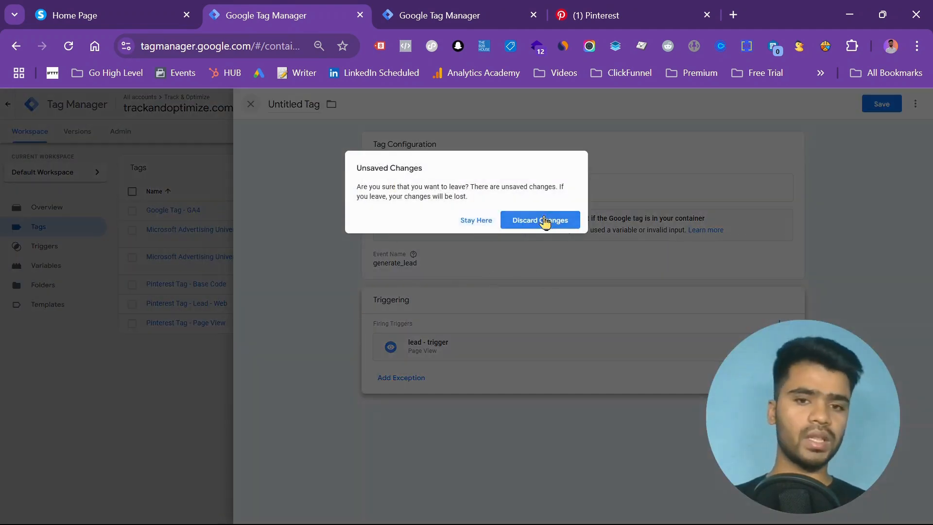
{"action": "left_click", "coordinate": [480, 223]}
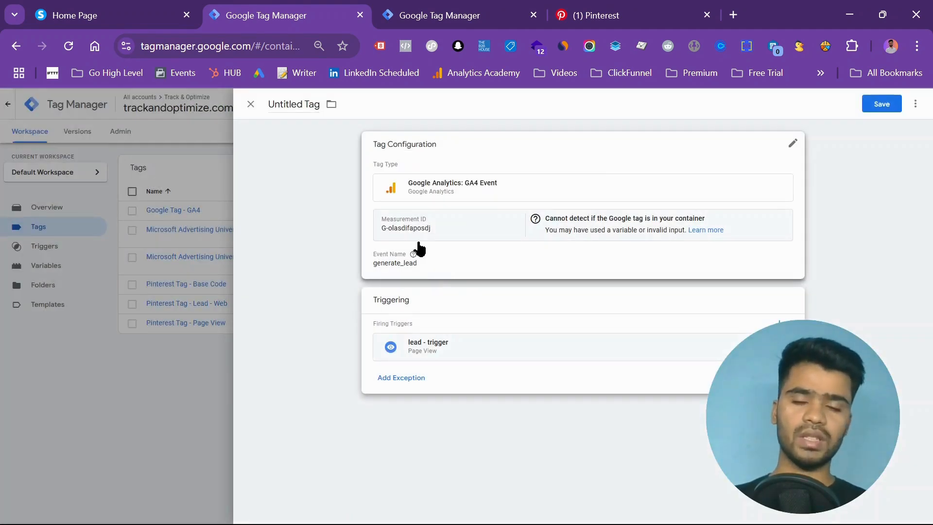
{"action": "left_click", "coordinate": [251, 104]}
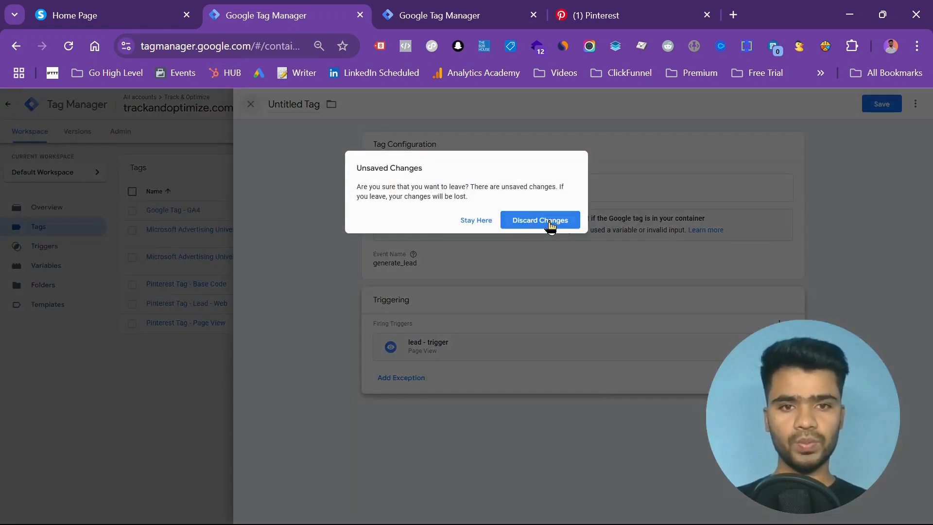
{"action": "left_click", "coordinate": [540, 220]}
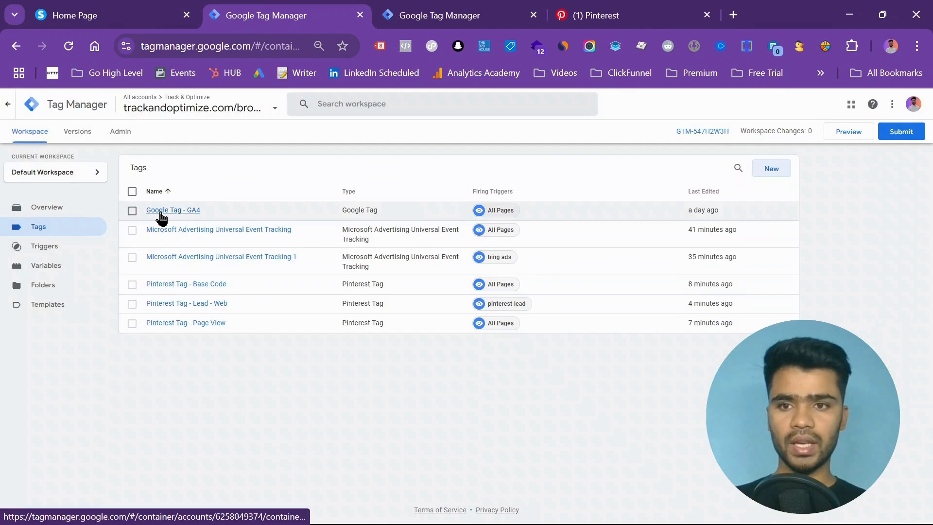
Copy the Tag ID from the existing Google Tag - GA4 and close that tag without changes.
{"action": "left_click", "coordinate": [163, 211]}
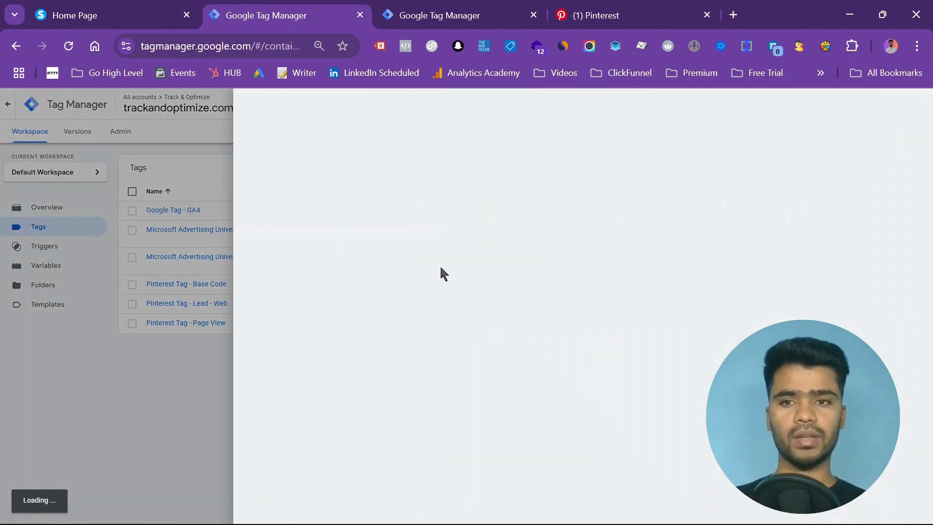
{"action": "left_click", "coordinate": [441, 270]}
{"action": "double_click", "coordinate": [414, 244]}
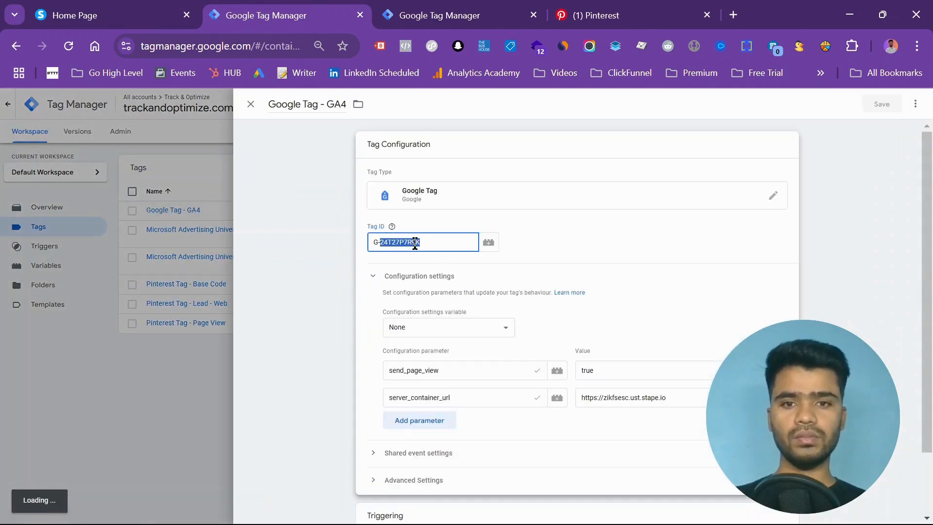
{"action": "key", "text": "ctrl+a"}
{"action": "key", "text": "ctrl+c"}
{"action": "left_click", "coordinate": [287, 148]}
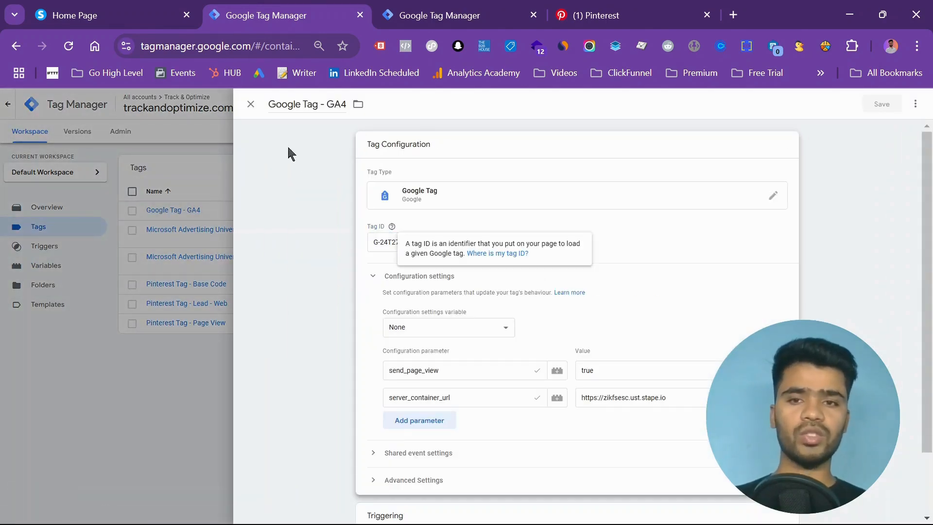
{"action": "left_click", "coordinate": [251, 106]}
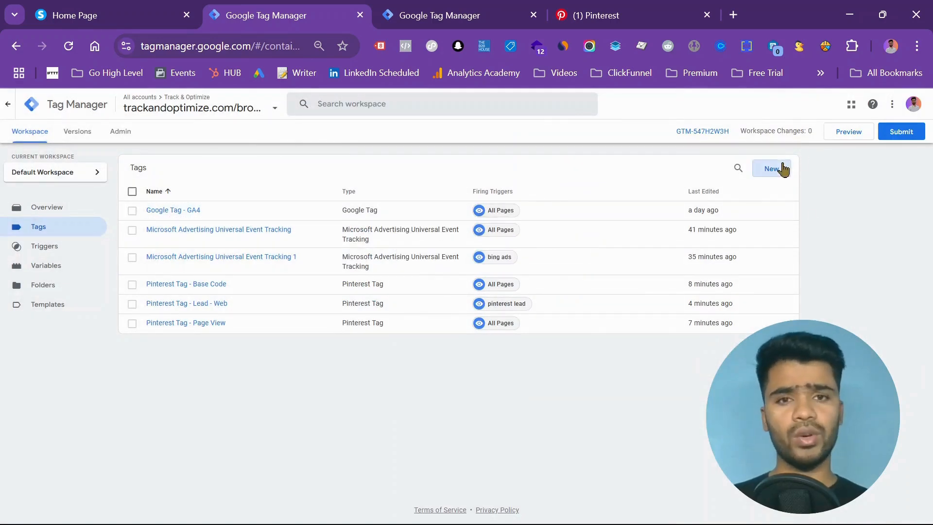
Start a new tag in the web container with the tag type Google Analytics: GA4 Event.
{"action": "left_click", "coordinate": [772, 169]}
{"action": "left_click", "coordinate": [674, 173]}
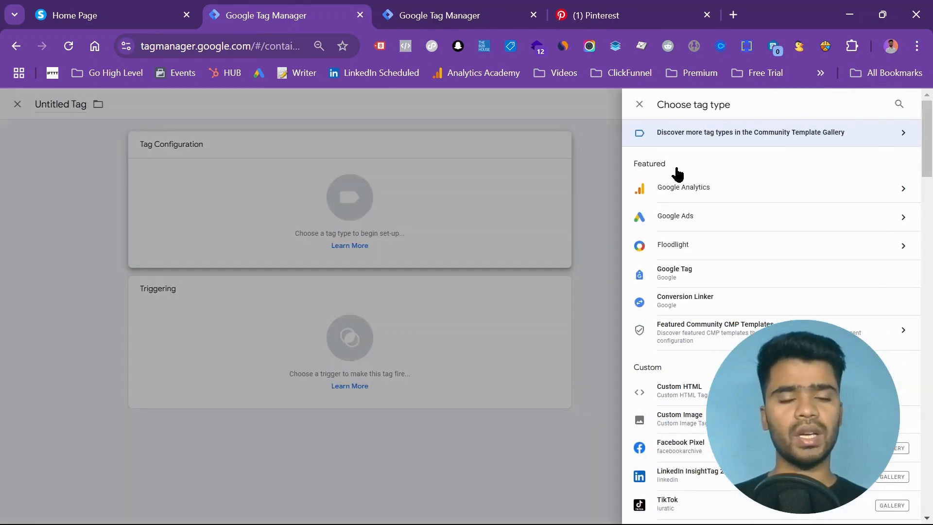
{"action": "left_click", "coordinate": [698, 190]}
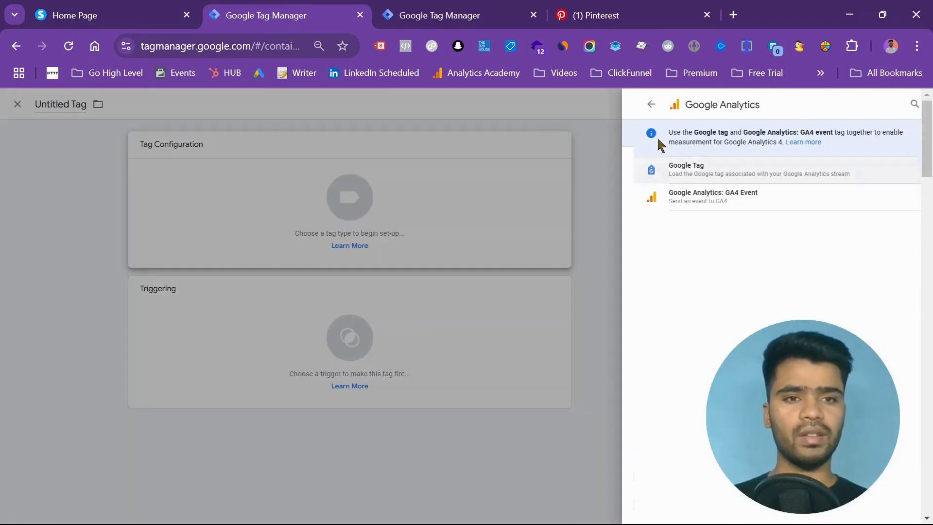
{"action": "left_click", "coordinate": [677, 179]}
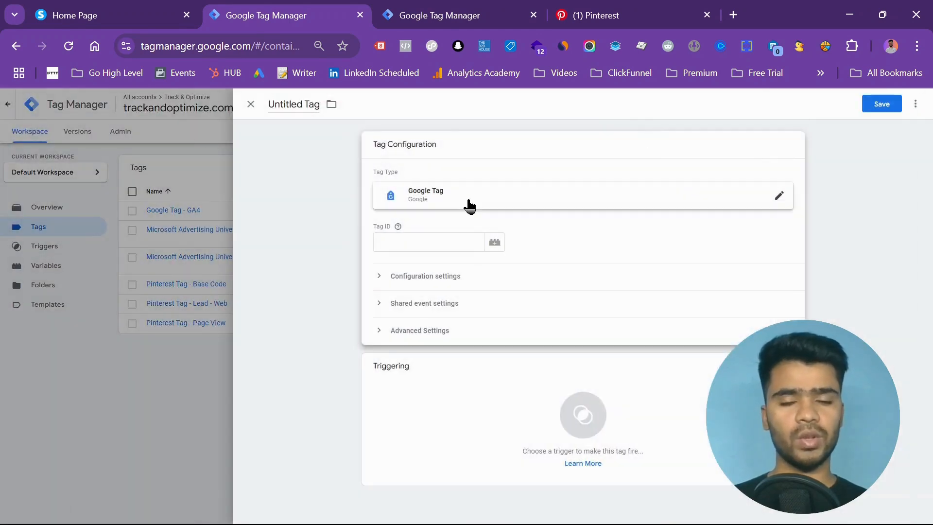
{"action": "left_click", "coordinate": [468, 206]}
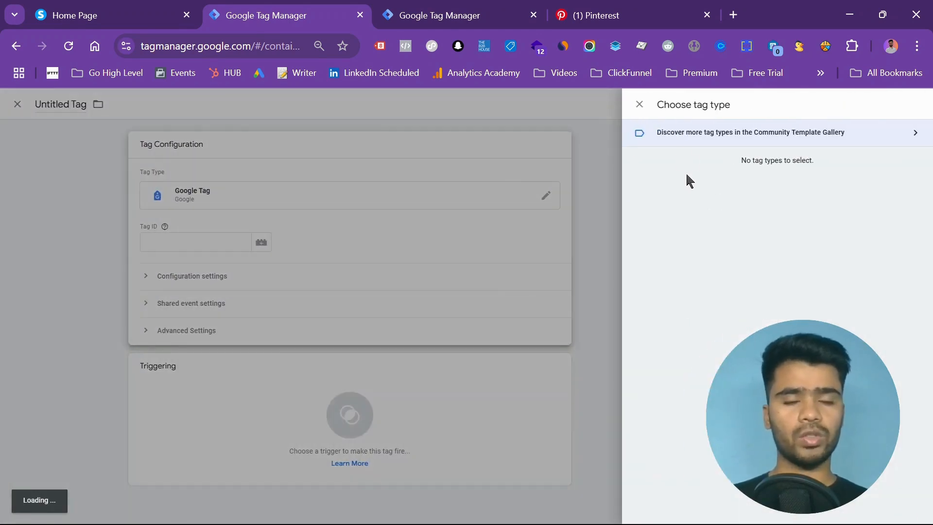
{"action": "left_click", "coordinate": [687, 180]}
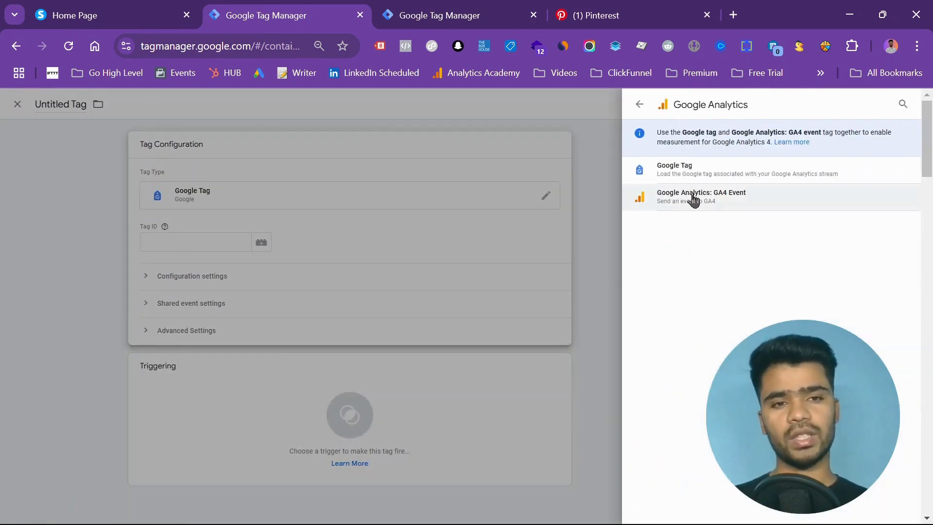
{"action": "left_click", "coordinate": [693, 197]}
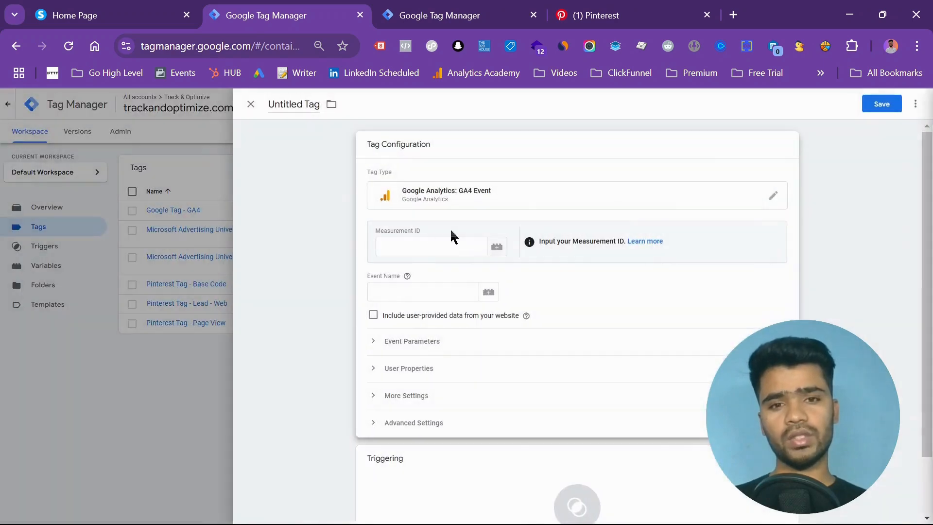
Paste the copied GA4 tag ID as the Measurement ID and set the event name to generate_lead.
{"action": "left_click", "coordinate": [431, 254]}
{"action": "key", "text": "ctrl+v"}
{"action": "left_click", "coordinate": [443, 294]}
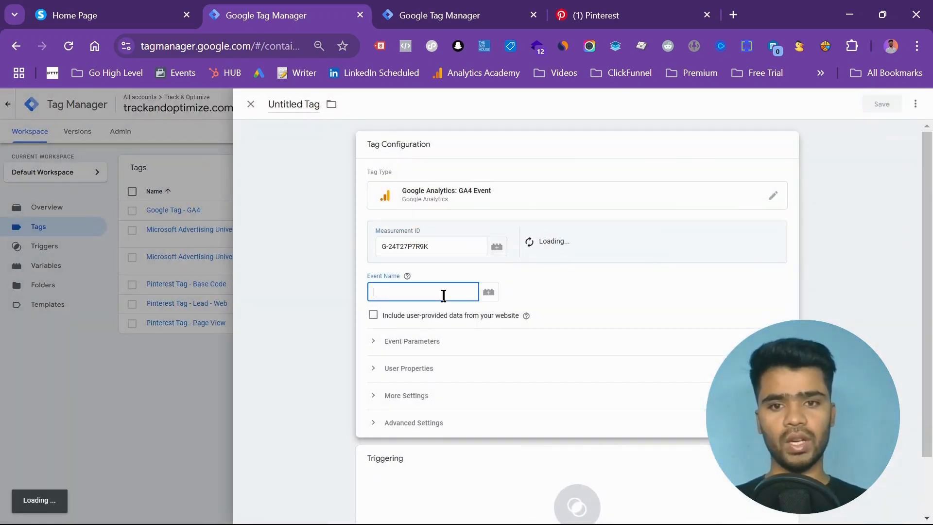
{"action": "type", "text": "generate_lead"}
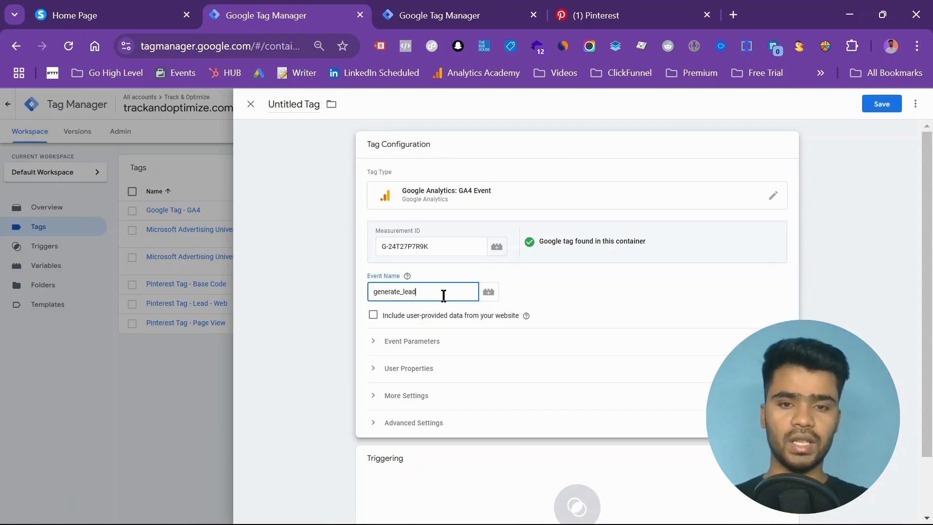
Assign lead - trigger as the firing trigger and save the tag under the name Google Analytics GA4 Event.
{"action": "scroll", "coordinate": [444, 295], "scroll_direction": "down", "scroll_amount": 2}
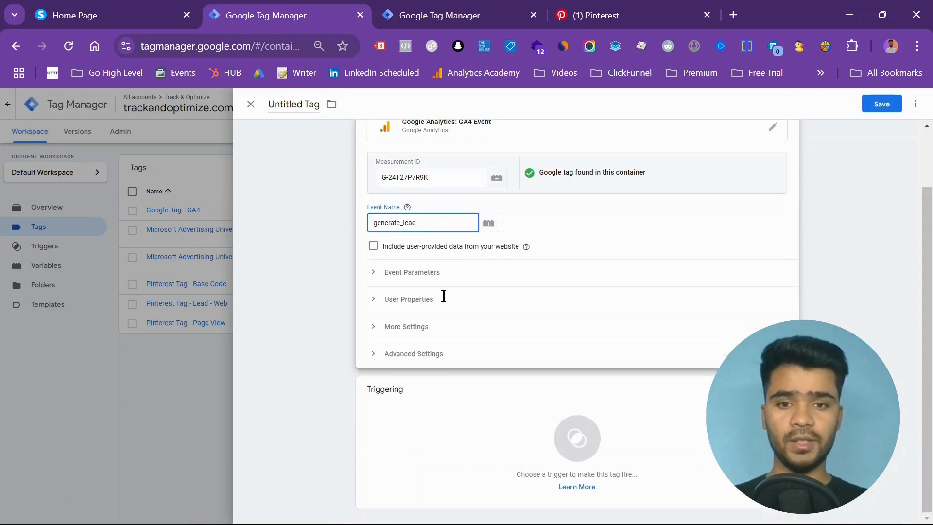
{"action": "left_click", "coordinate": [475, 437]}
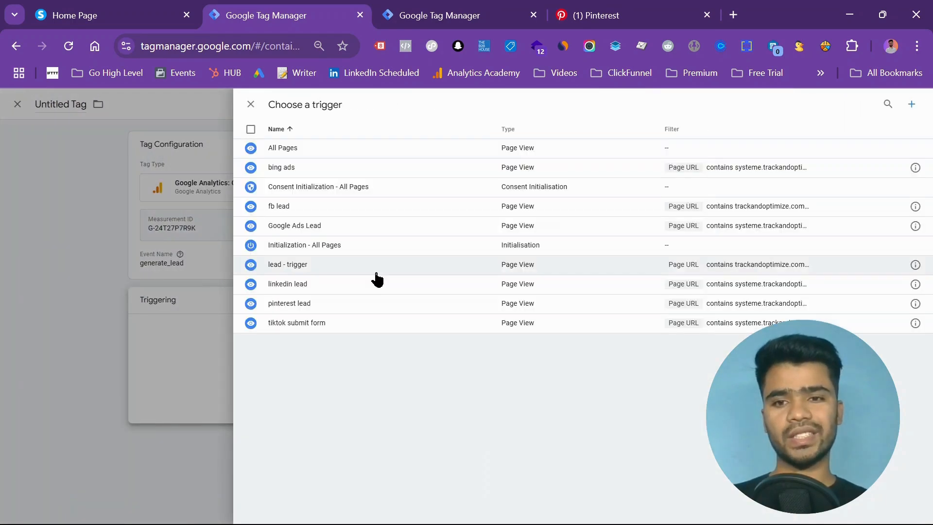
{"action": "left_click", "coordinate": [343, 272]}
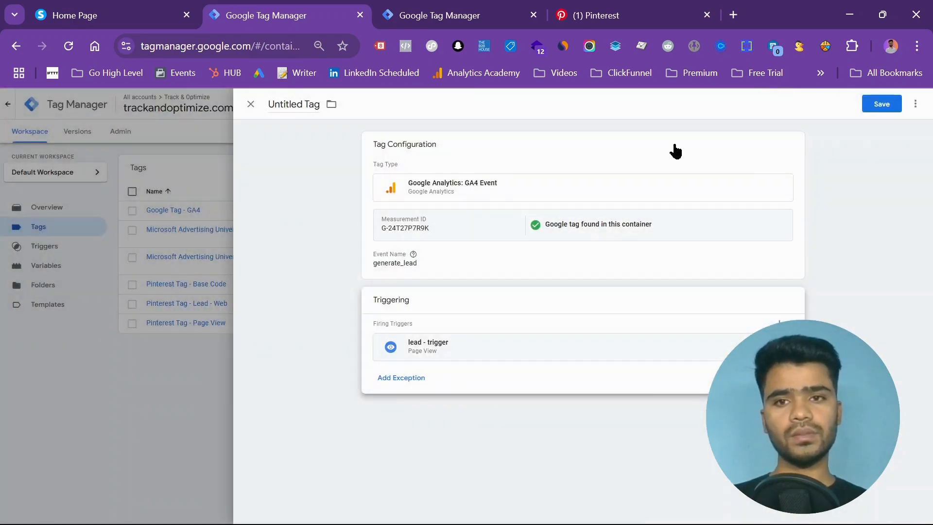
{"action": "left_click", "coordinate": [871, 106]}
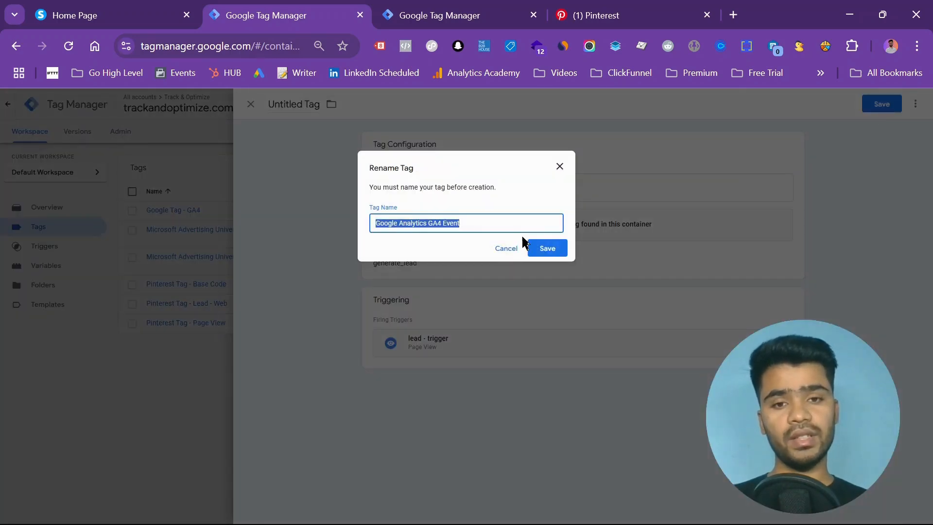
{"action": "left_click", "coordinate": [543, 251]}
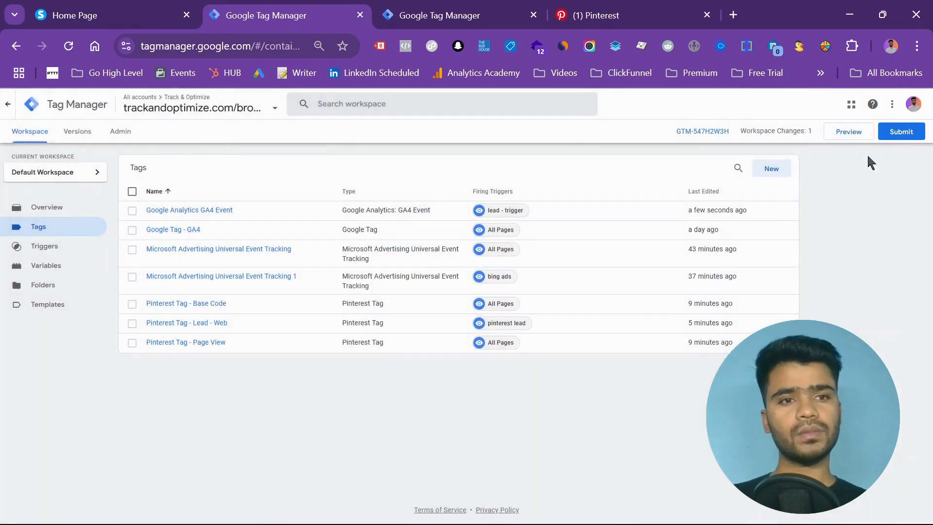
Submit and publish the web container's changes to the Live environment without a version name or description.
{"action": "left_click", "coordinate": [885, 135]}
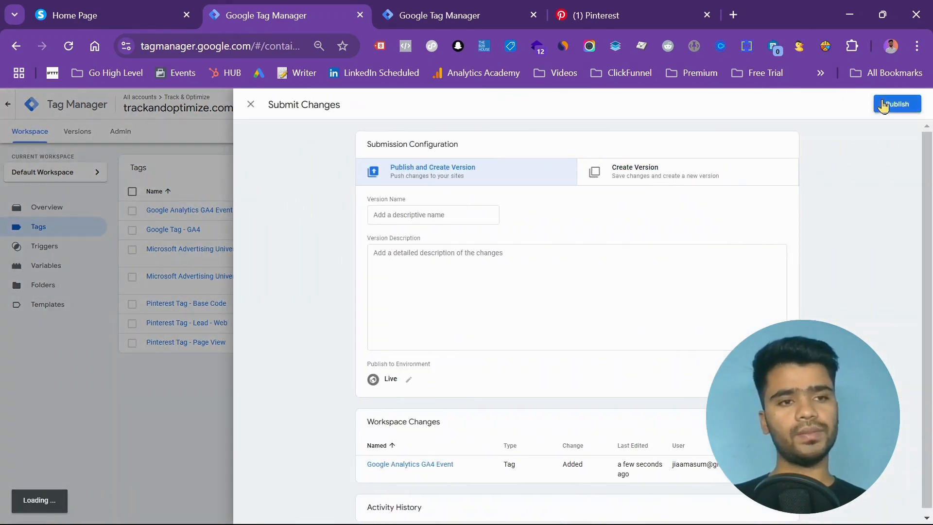
{"action": "left_click", "coordinate": [883, 104]}
{"action": "left_click", "coordinate": [578, 397]}
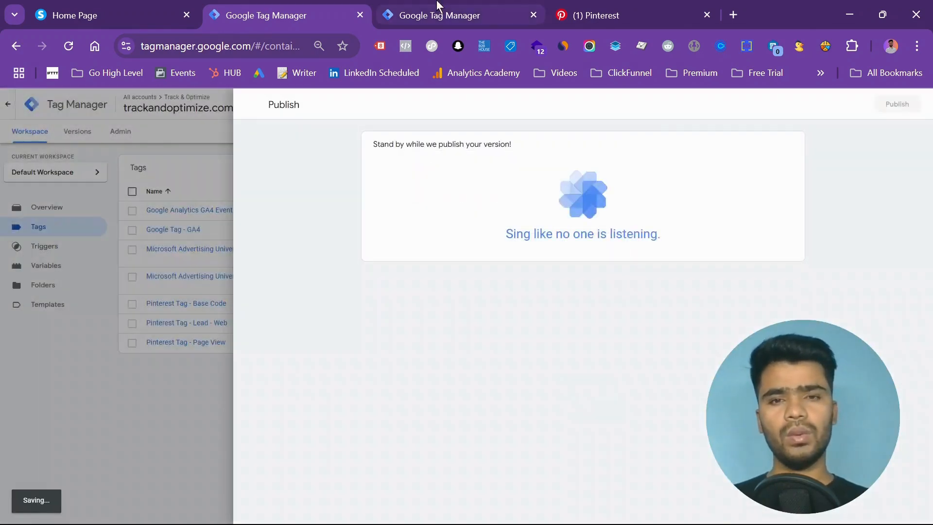
Switch to the server container and inspect the generate_lead custom event trigger, copying its event name before closing it.
{"action": "left_click", "coordinate": [437, 7]}
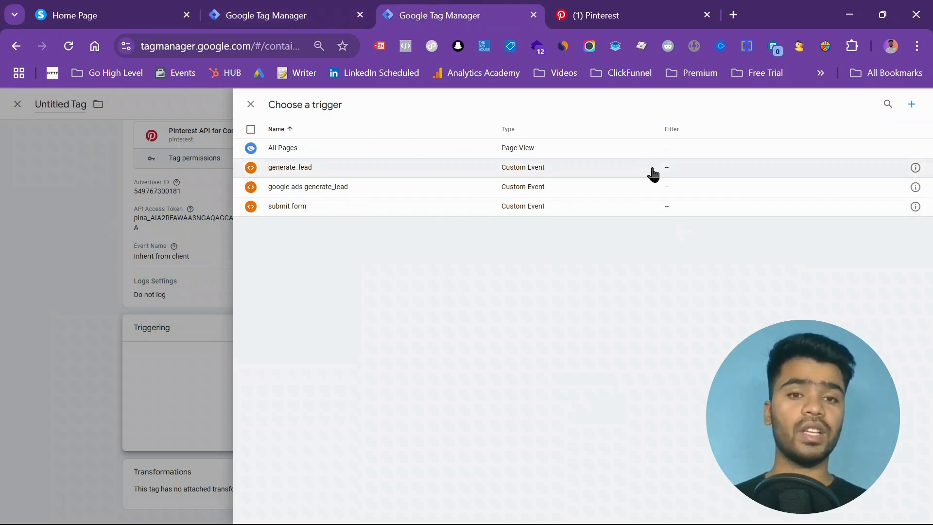
{"action": "left_click", "coordinate": [914, 171]}
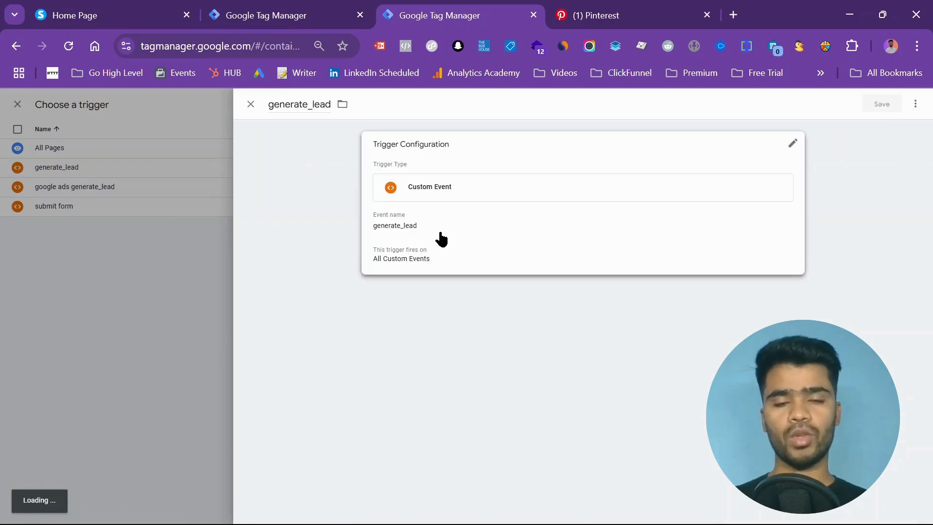
{"action": "left_click", "coordinate": [435, 236]}
{"action": "left_click", "coordinate": [440, 241]}
{"action": "double_click", "coordinate": [439, 241]}
{"action": "key", "text": "ctrl+c"}
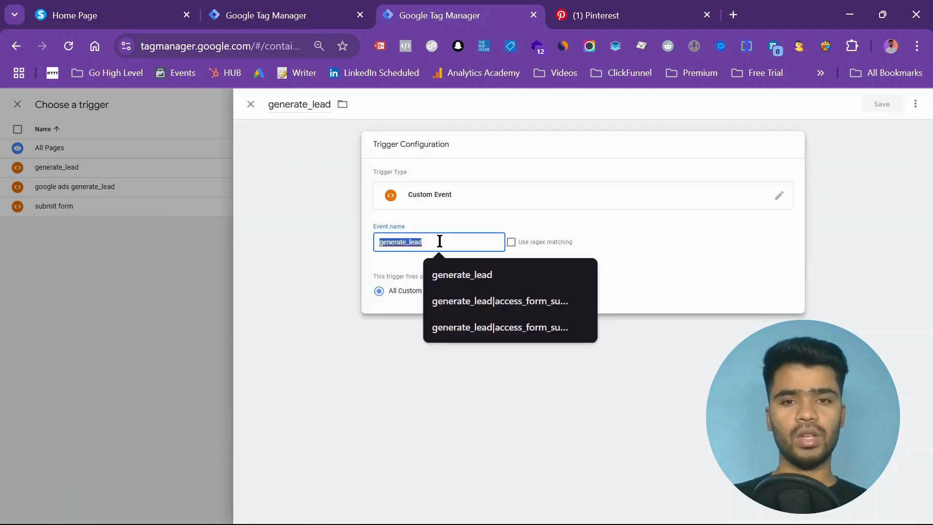
{"action": "left_click", "coordinate": [250, 106]}
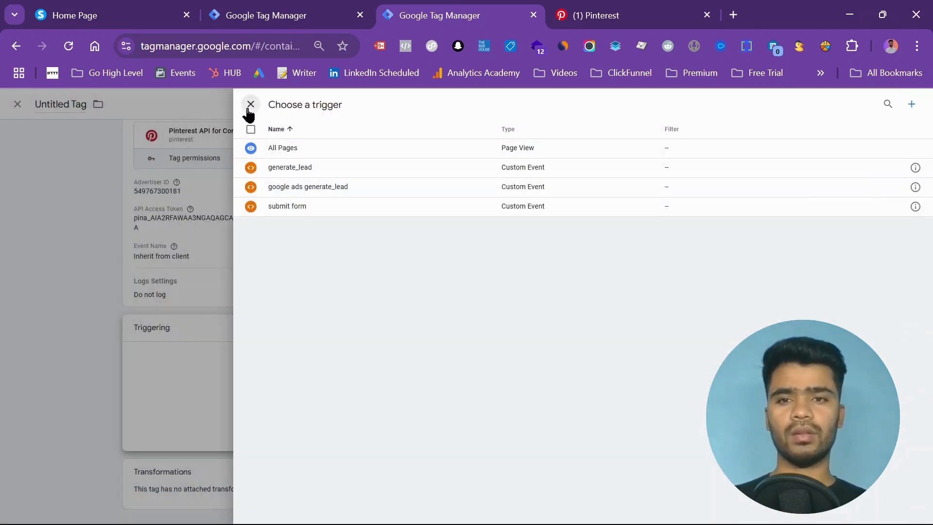
Create a new Custom Event trigger for the Pinterest conversions tag with generate_lead as the event name.
{"action": "left_click", "coordinate": [246, 104]}
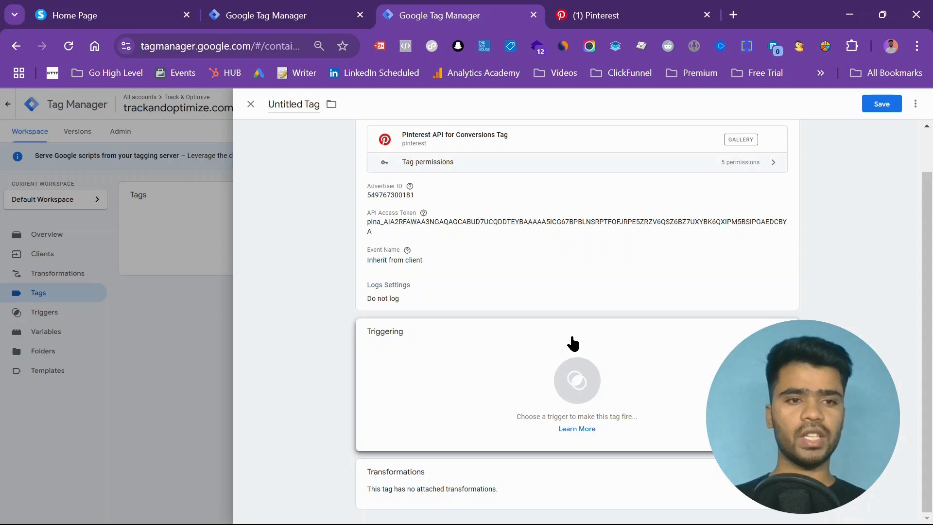
{"action": "left_click", "coordinate": [758, 369]}
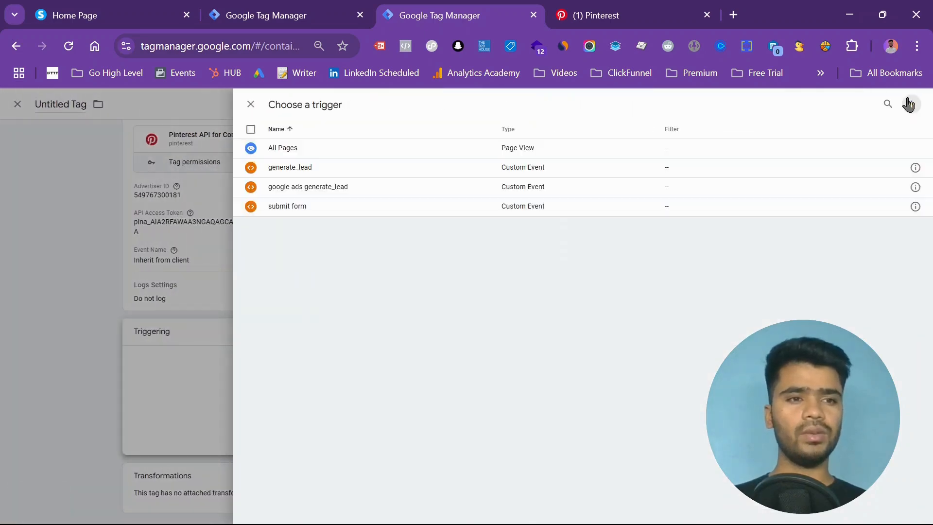
{"action": "left_click", "coordinate": [908, 104]}
{"action": "left_click", "coordinate": [606, 162]}
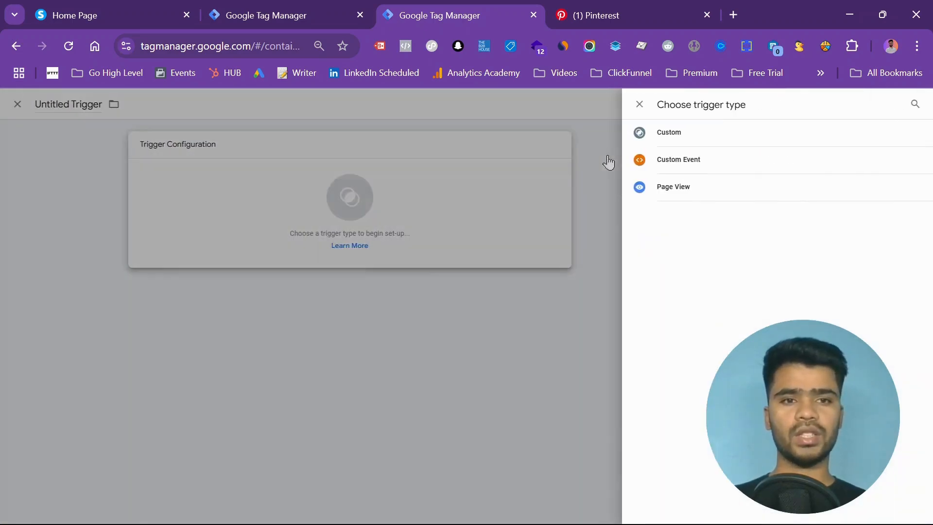
{"action": "left_click", "coordinate": [824, 160]}
{"action": "left_click", "coordinate": [439, 235]}
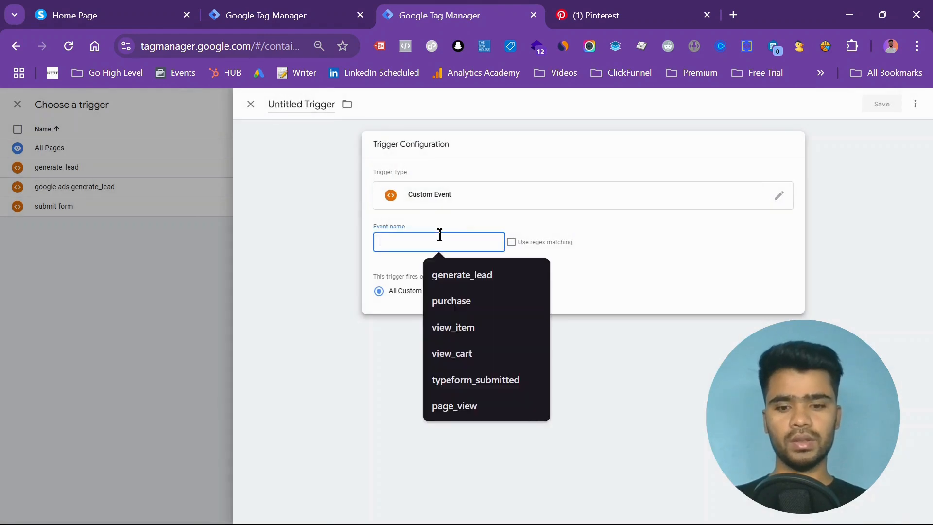
{"action": "type", "text": "generate_lead"}
Name the trigger pinterest generate_lead and save both it and the tag, keeping the tag name Pinterest API for Conversions Tag.
{"action": "left_click", "coordinate": [300, 104]}
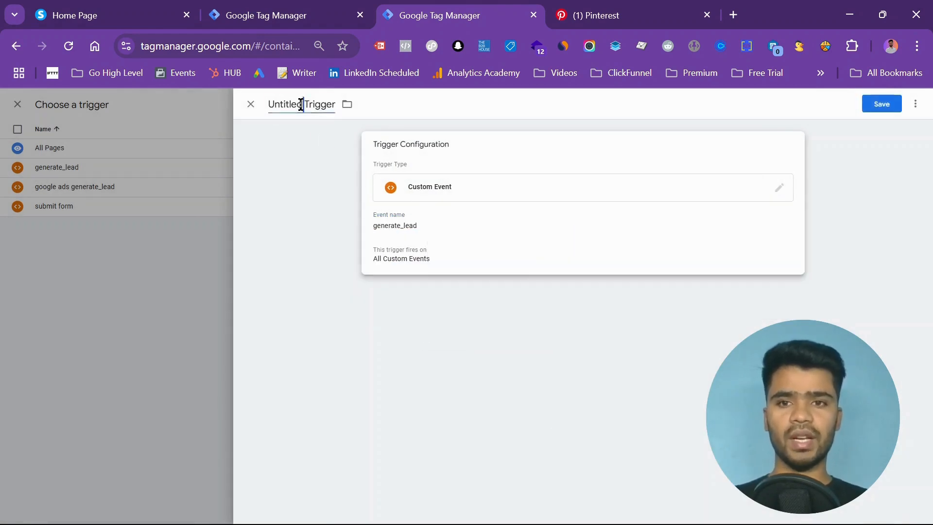
{"action": "key", "text": "ctrl+v"}
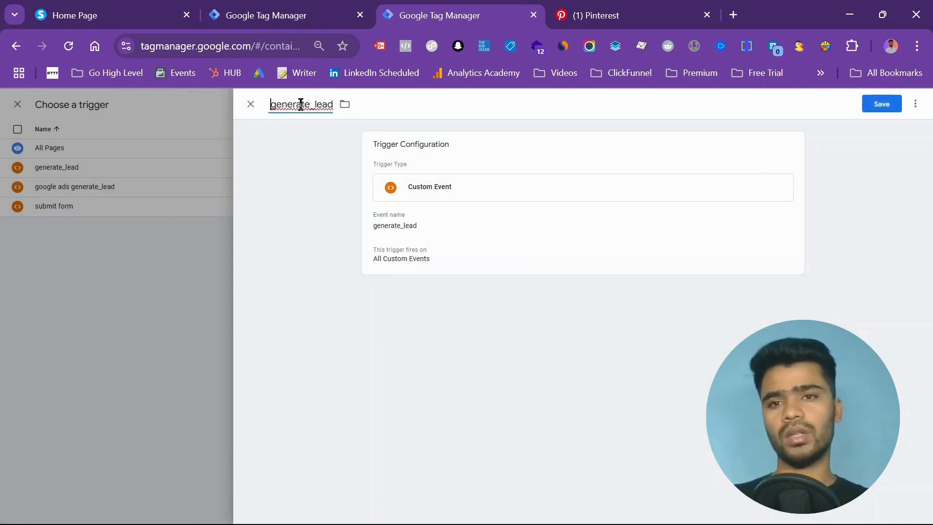
{"action": "type", "text": "pinters"}
{"action": "type", "text": "est"}
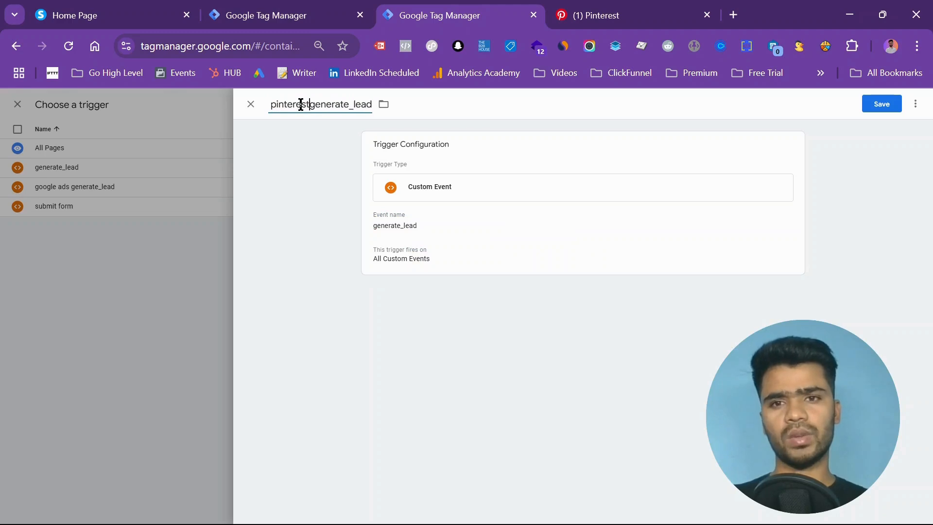
{"action": "left_click", "coordinate": [877, 104]}
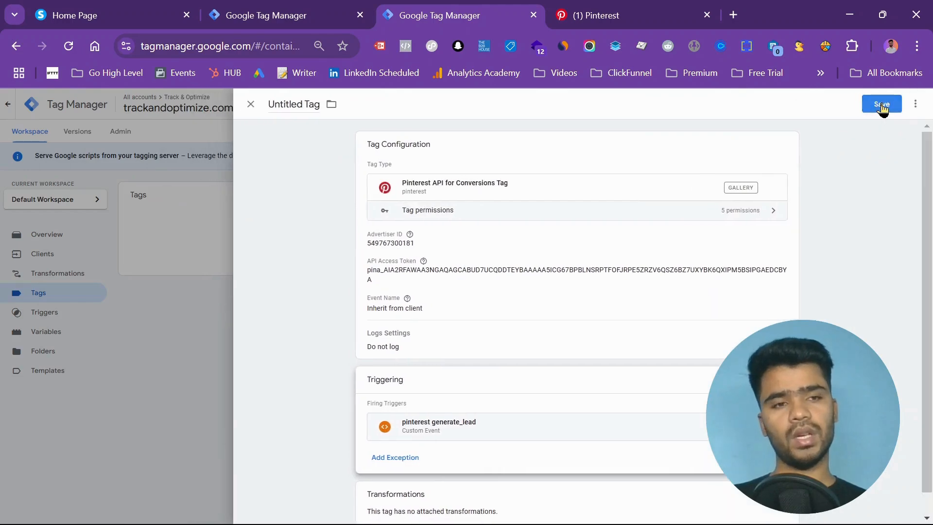
{"action": "left_click", "coordinate": [881, 105]}
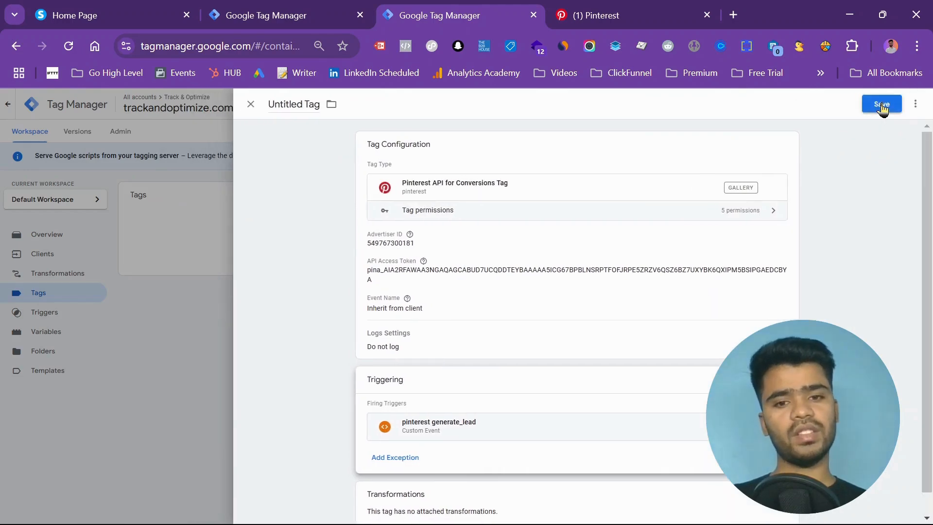
{"action": "left_click", "coordinate": [547, 248]}
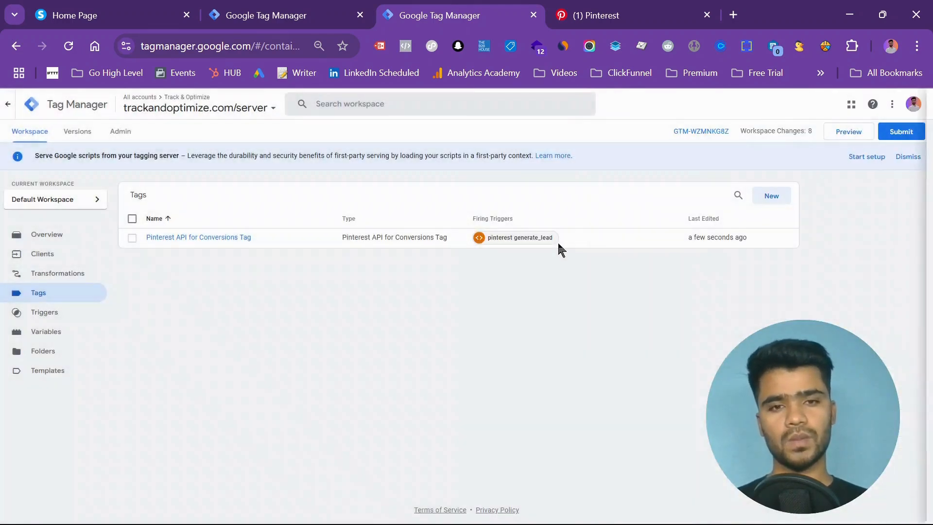
Submit and publish the server container's changes without a version name or description.
{"action": "left_click", "coordinate": [899, 131]}
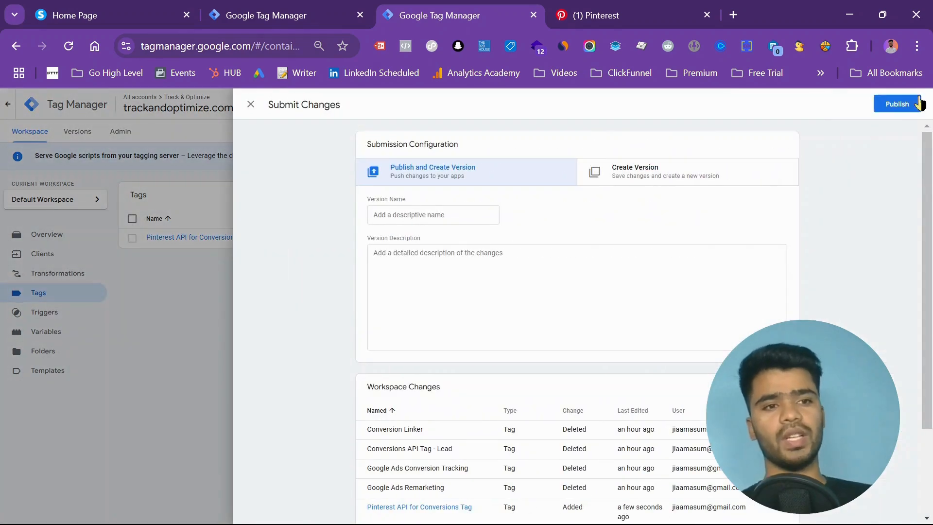
{"action": "left_click", "coordinate": [902, 105]}
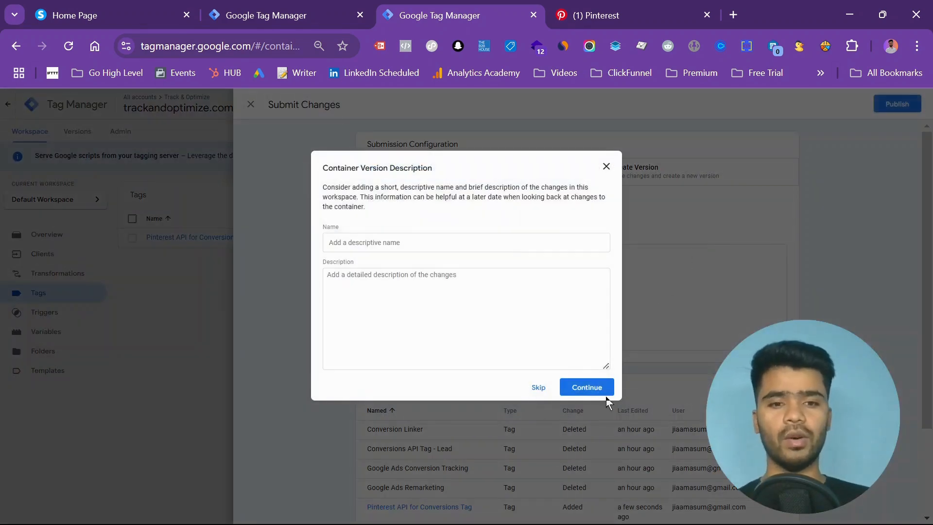
{"action": "left_click", "coordinate": [597, 389]}
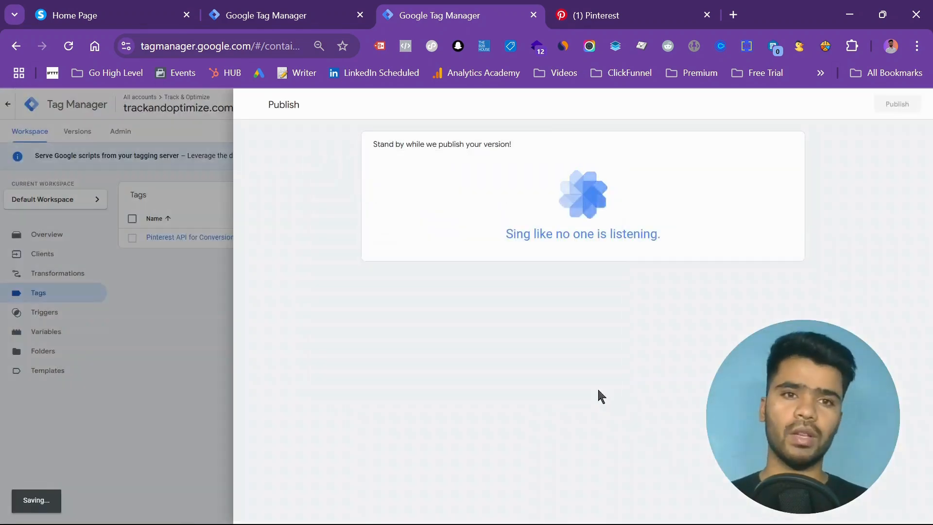
{"action": "left_click", "coordinate": [319, 7]}
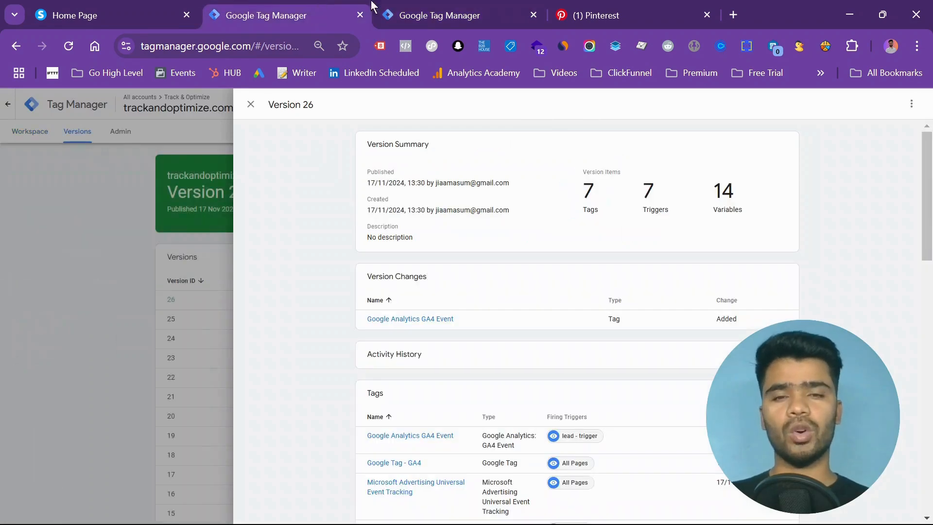
{"action": "left_click", "coordinate": [451, 12]}
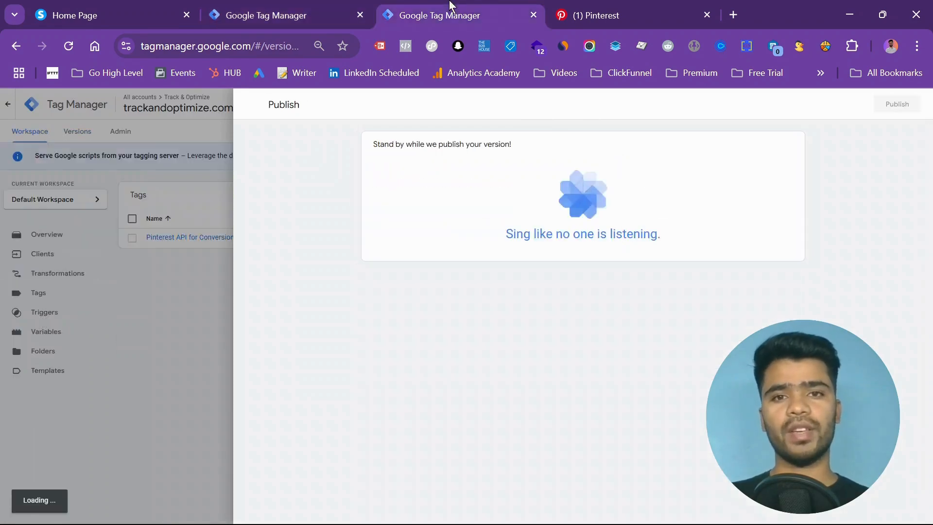
Close the published version details in the web and server containers and open the server container's tags list.
{"action": "left_click", "coordinate": [257, 2]}
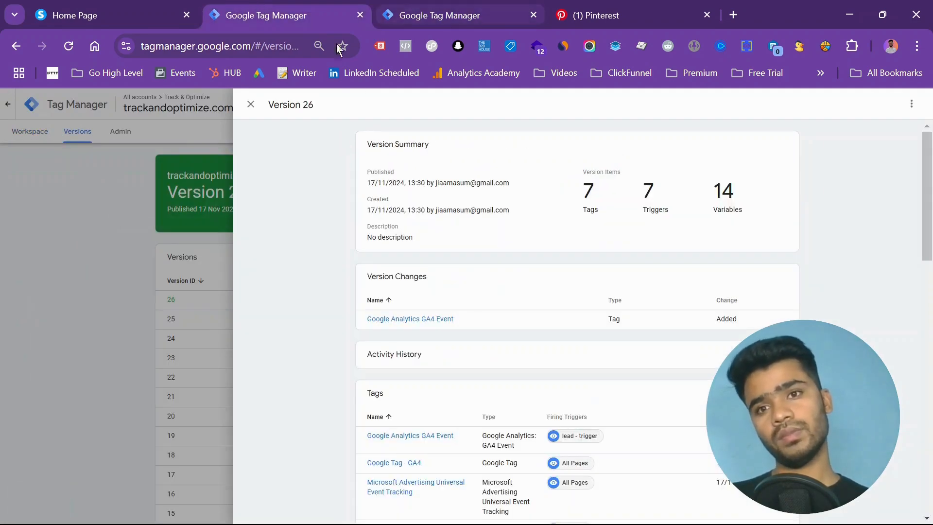
{"action": "left_click", "coordinate": [251, 104]}
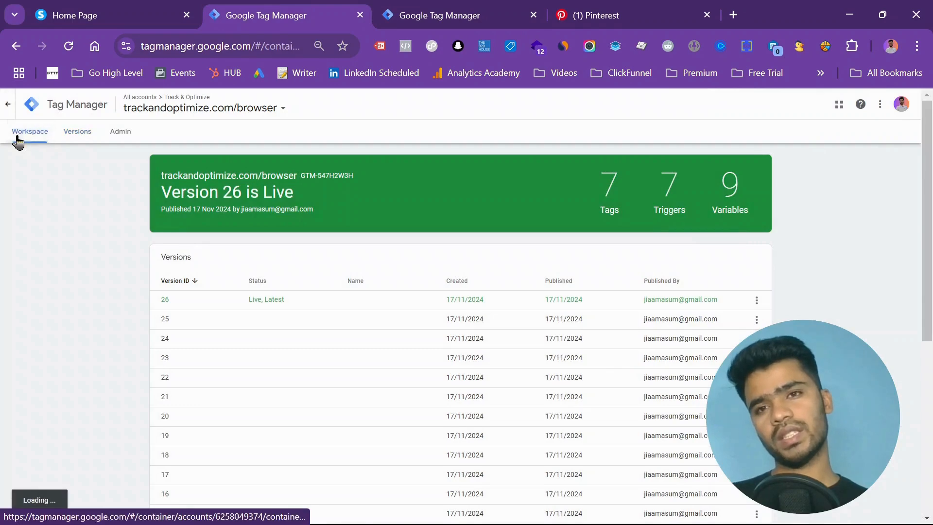
{"action": "left_click", "coordinate": [419, 4]}
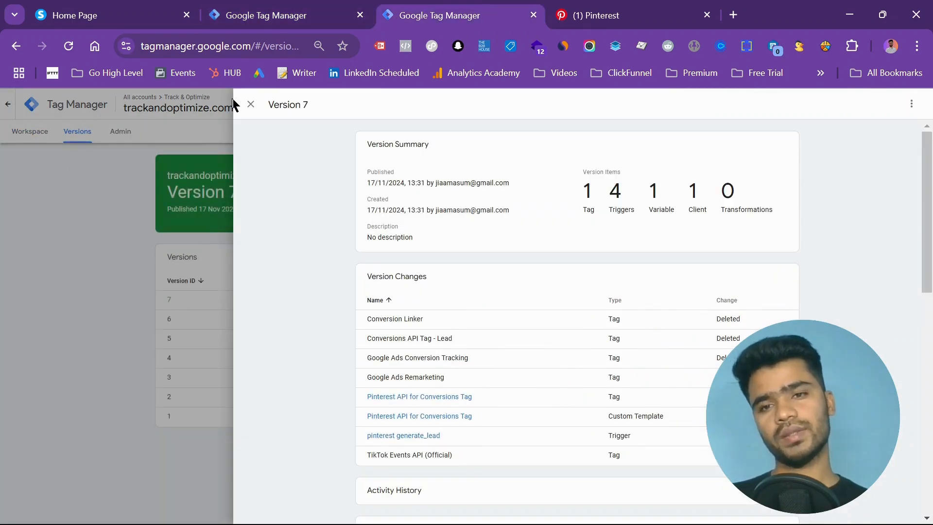
{"action": "left_click", "coordinate": [249, 106]}
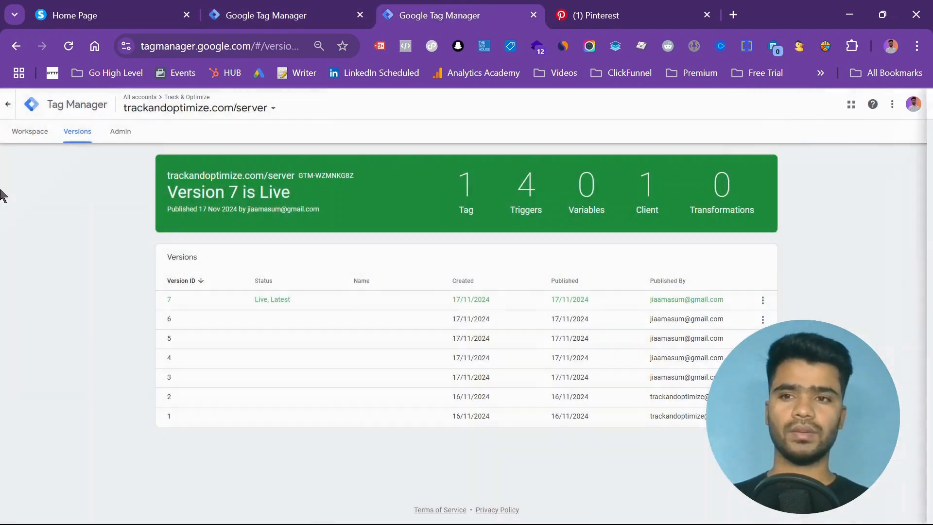
{"action": "left_click", "coordinate": [23, 135]}
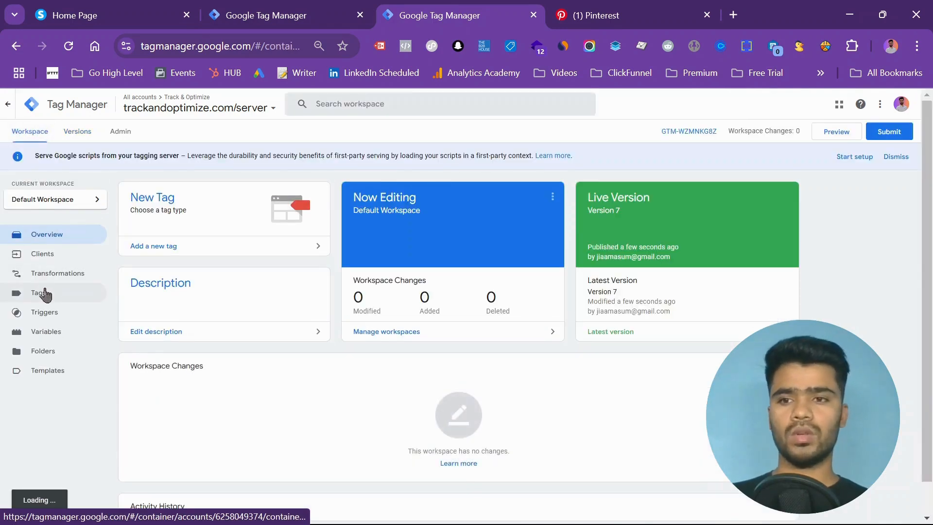
{"action": "left_click", "coordinate": [43, 292]}
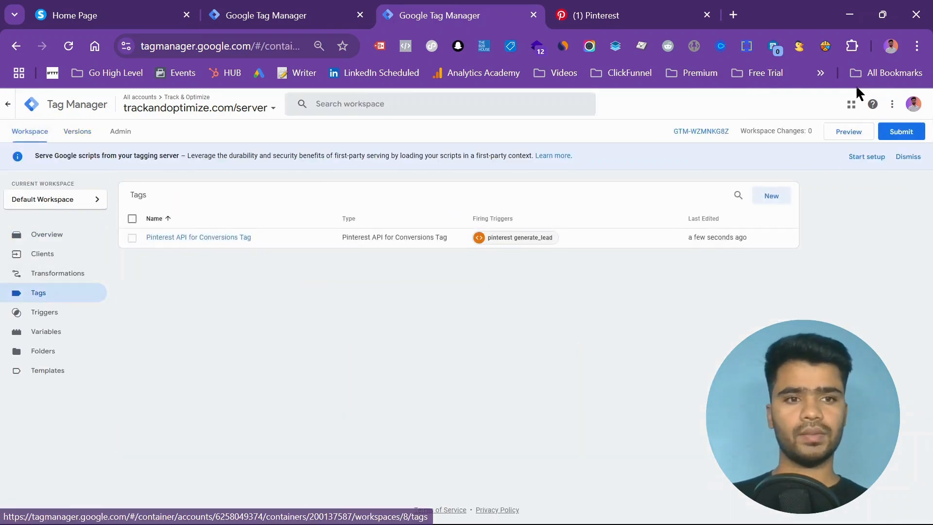
Start previewing the server container, move the Home Page tab beside the debug session, and reload the page to capture its events.
{"action": "left_click", "coordinate": [850, 137]}
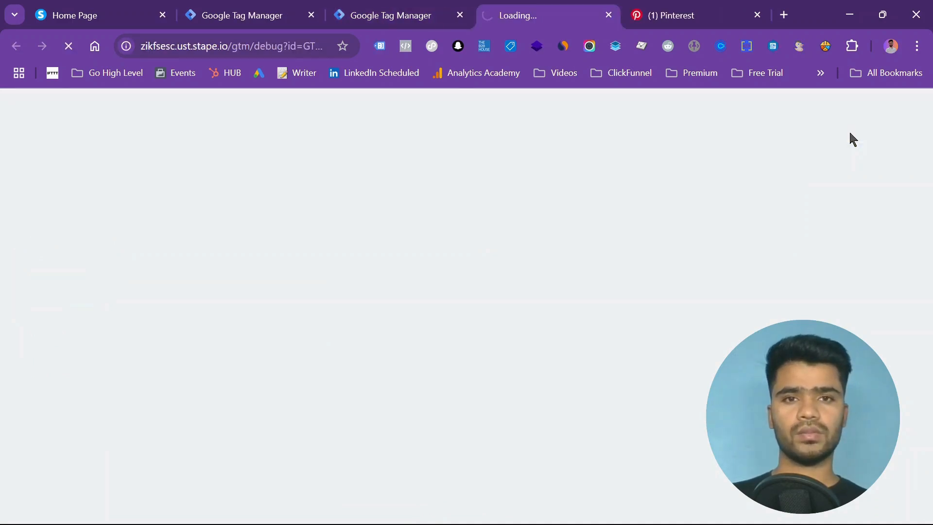
{"action": "left_click_drag", "start_coordinate": [83, 6], "coordinate": [534, 9]}
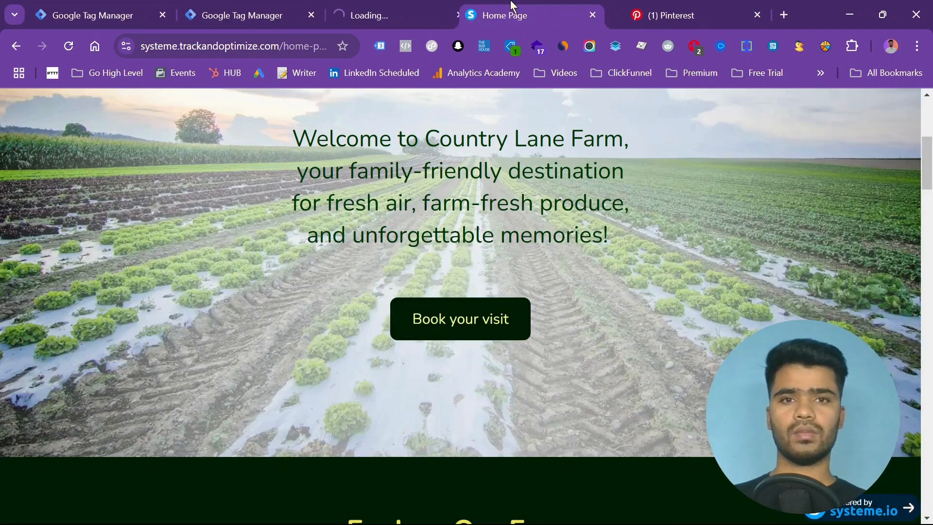
{"action": "left_click", "coordinate": [416, 6]}
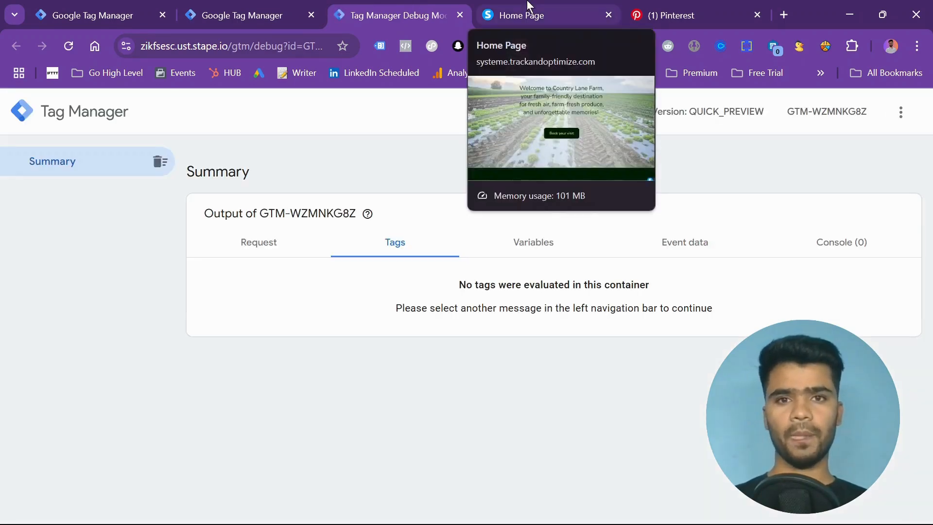
{"action": "left_click", "coordinate": [530, 7]}
{"action": "left_click", "coordinate": [300, 51]}
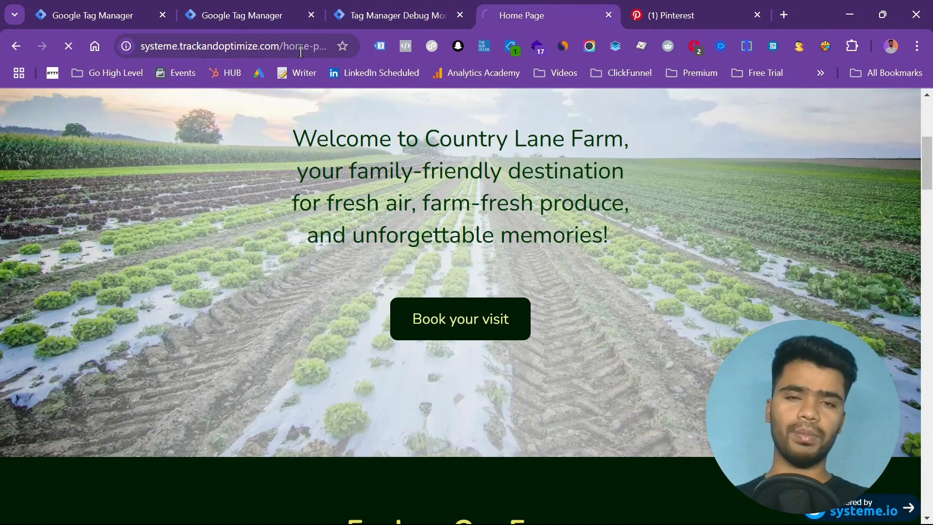
{"action": "key", "text": "Return"}
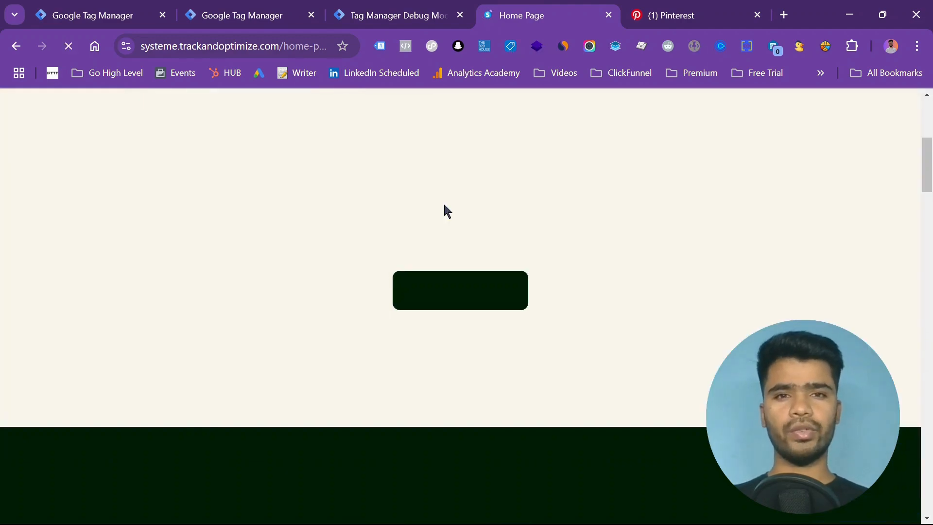
{"action": "left_click", "coordinate": [447, 6]}
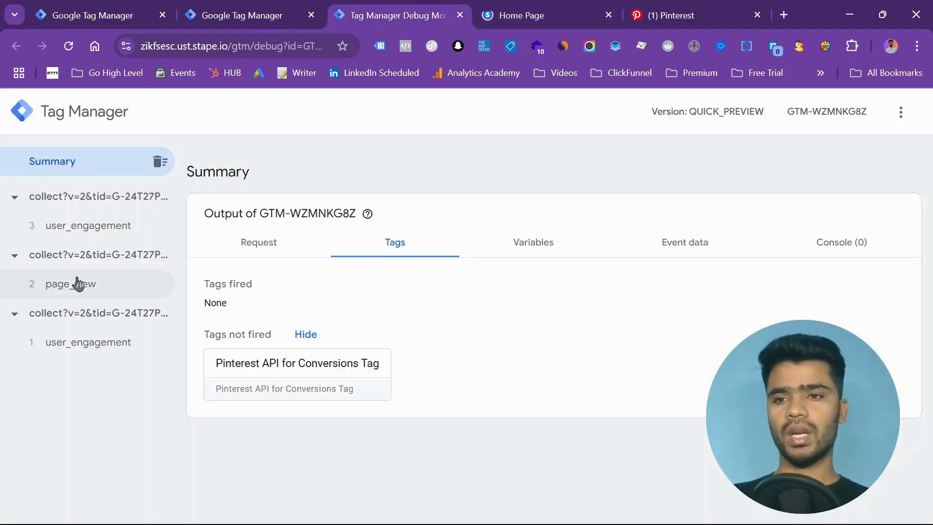
Submit the Book your visit now form on the Home Page with its prefilled contact details.
{"action": "left_click", "coordinate": [559, 6]}
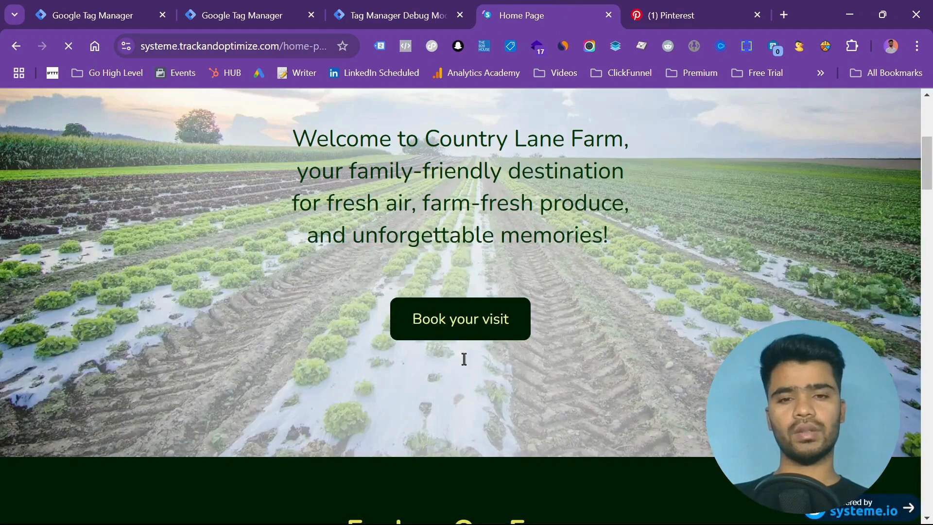
{"action": "left_click", "coordinate": [419, 311]}
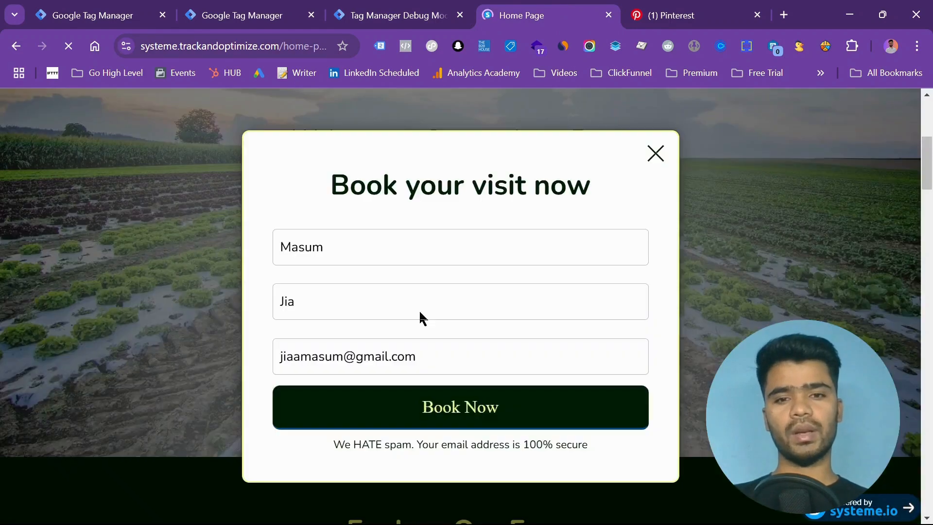
{"action": "left_click", "coordinate": [462, 423]}
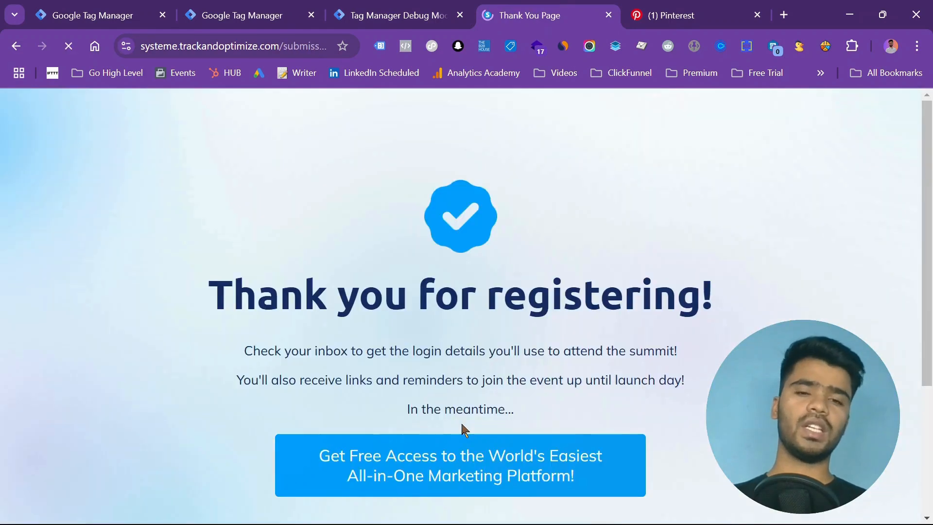
Examine the Pinterest tag's outgoing request and response body for the generate_lead event in the debug session, and return to the server container.
{"action": "left_click", "coordinate": [388, 7]}
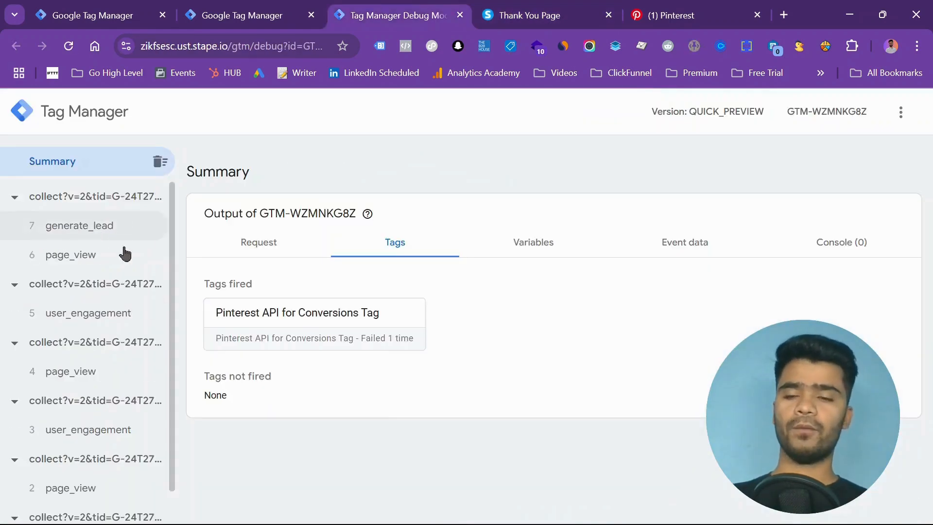
{"action": "left_click", "coordinate": [91, 237]}
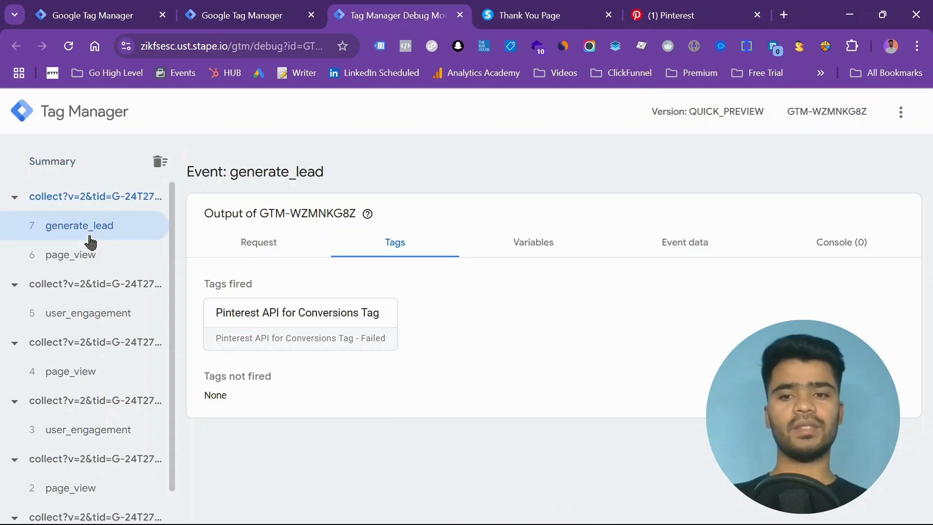
{"action": "left_click", "coordinate": [261, 336]}
{"action": "scroll", "coordinate": [260, 327], "scroll_direction": "down", "scroll_amount": 5}
{"action": "scroll", "coordinate": [260, 328], "scroll_direction": "up", "scroll_amount": 3}
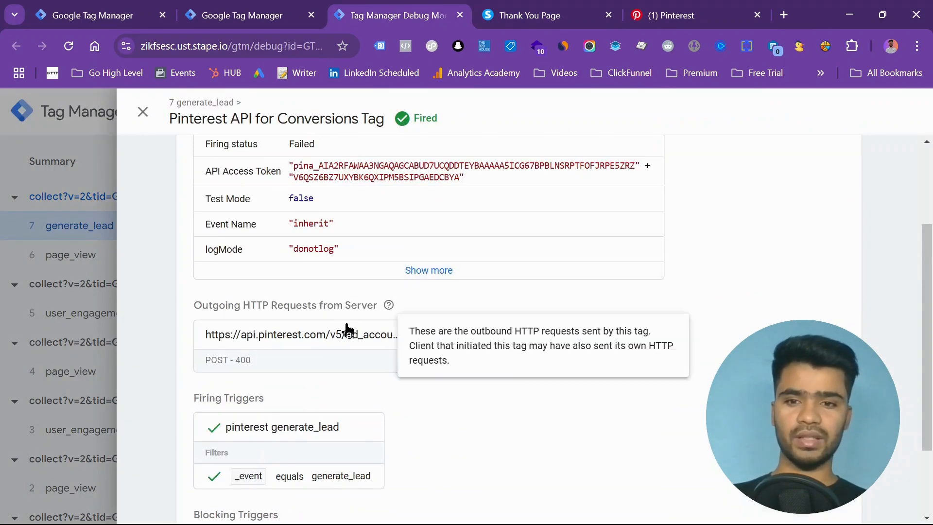
{"action": "left_click", "coordinate": [326, 339]}
{"action": "scroll", "coordinate": [322, 340], "scroll_direction": "down", "scroll_amount": 5}
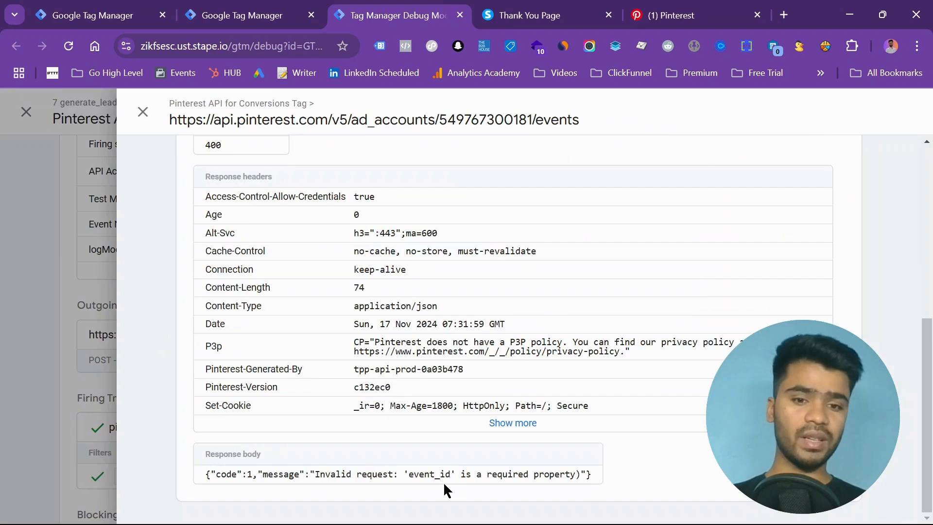
{"action": "left_click", "coordinate": [142, 112]}
{"action": "left_click", "coordinate": [291, 15]}
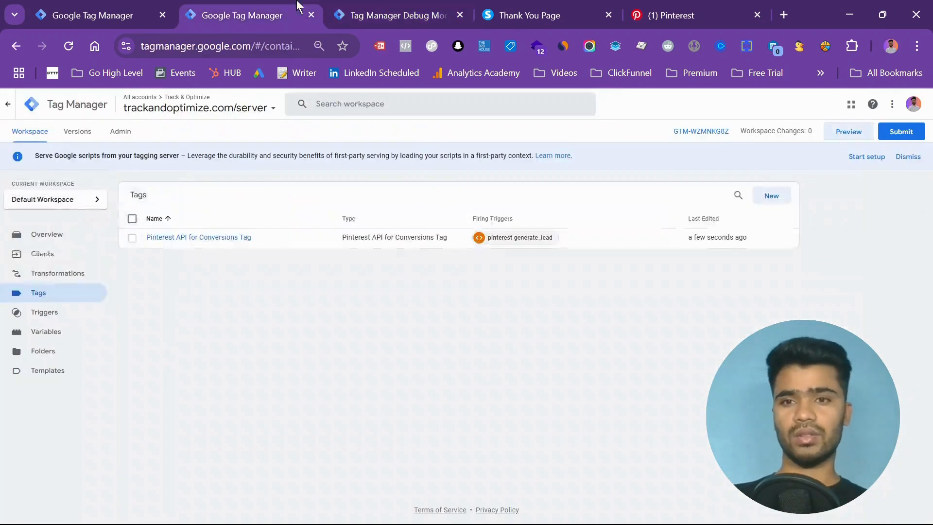
Open the Pinterest API for Conversions Tag in the server container and examine the generate_lead event's variables and event data in the debug session.
{"action": "left_click", "coordinate": [203, 240]}
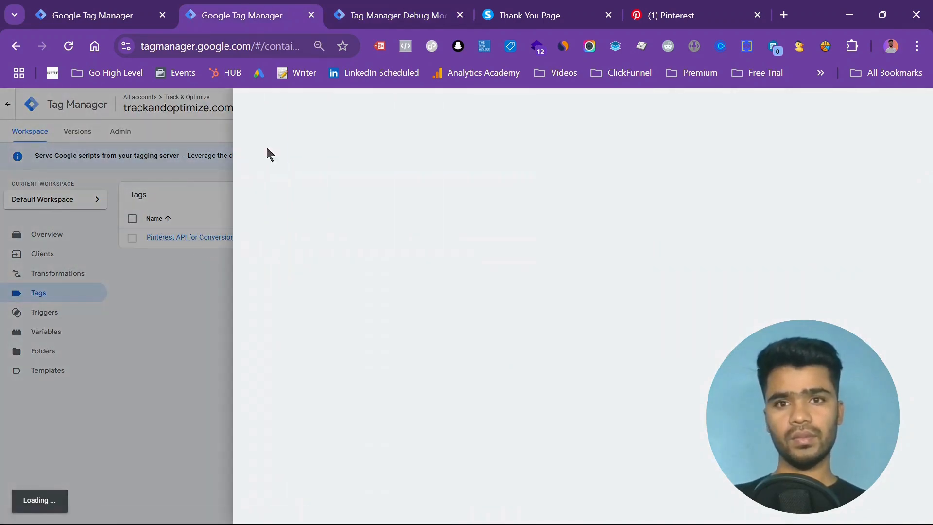
{"action": "left_click", "coordinate": [429, 5]}
{"action": "left_click", "coordinate": [147, 120]}
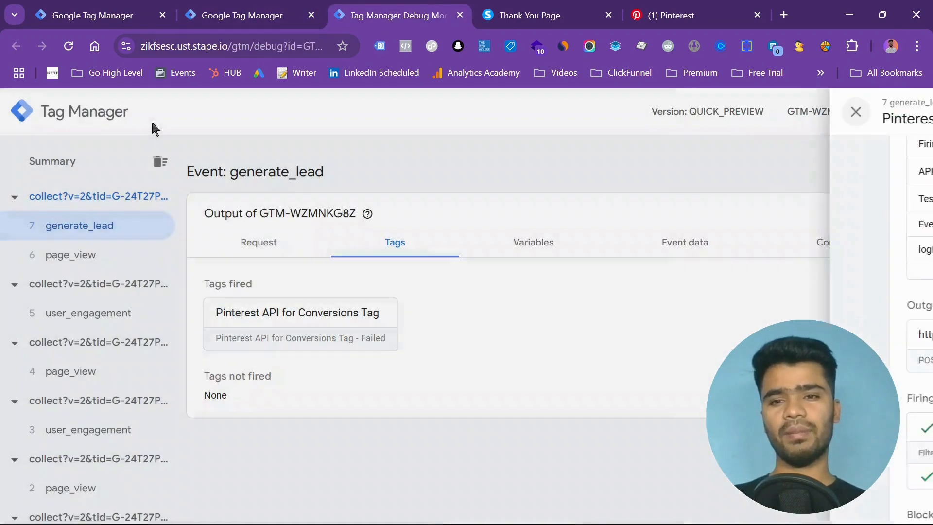
{"action": "left_click", "coordinate": [519, 249]}
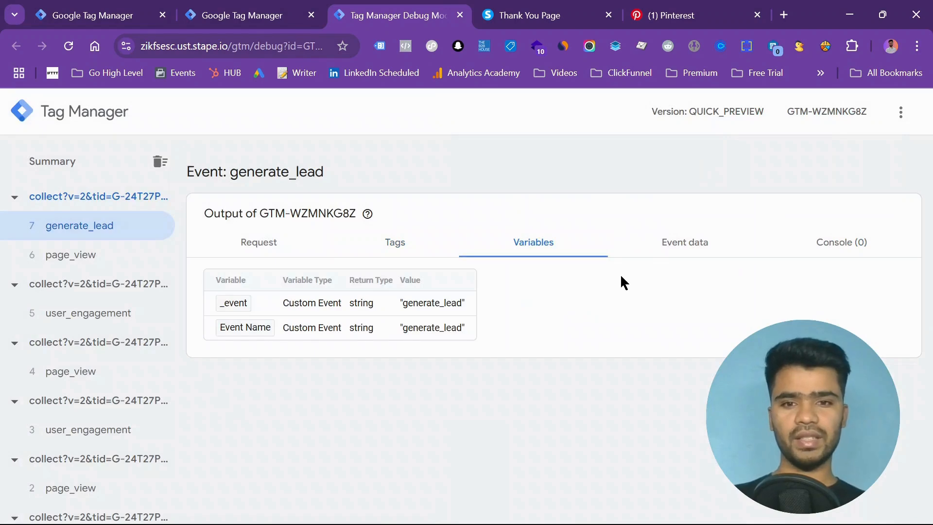
{"action": "left_click", "coordinate": [701, 252]}
{"action": "scroll", "coordinate": [567, 397], "scroll_direction": "down", "scroll_amount": 4}
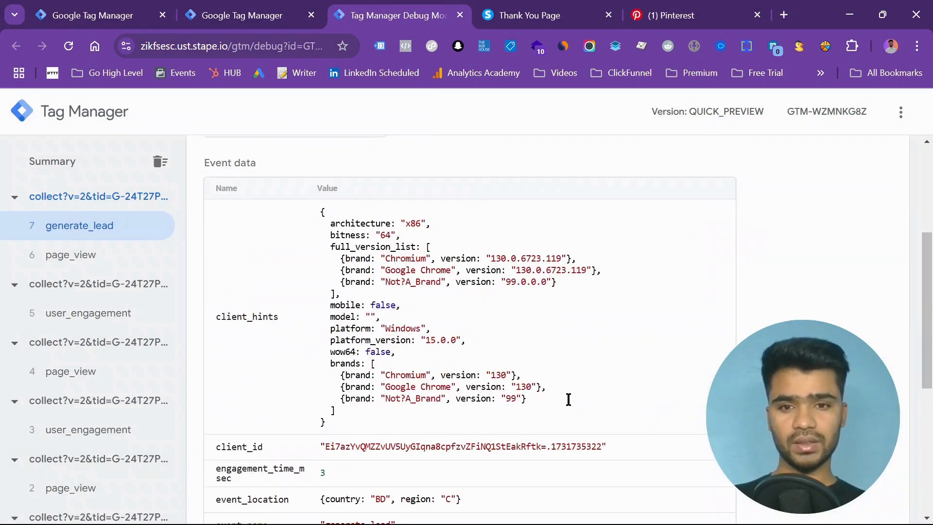
{"action": "scroll", "coordinate": [568, 399], "scroll_direction": "down", "scroll_amount": 5}
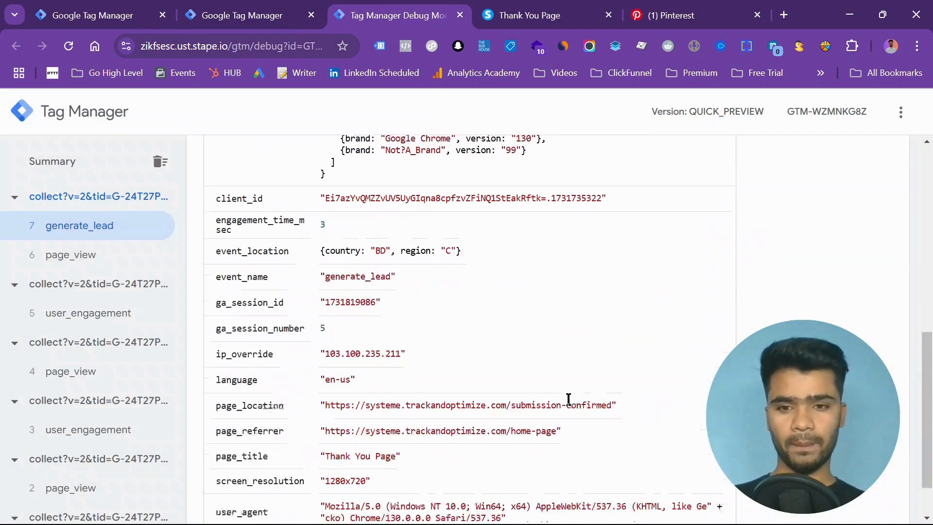
{"action": "scroll", "coordinate": [568, 399], "scroll_direction": "down", "scroll_amount": 1}
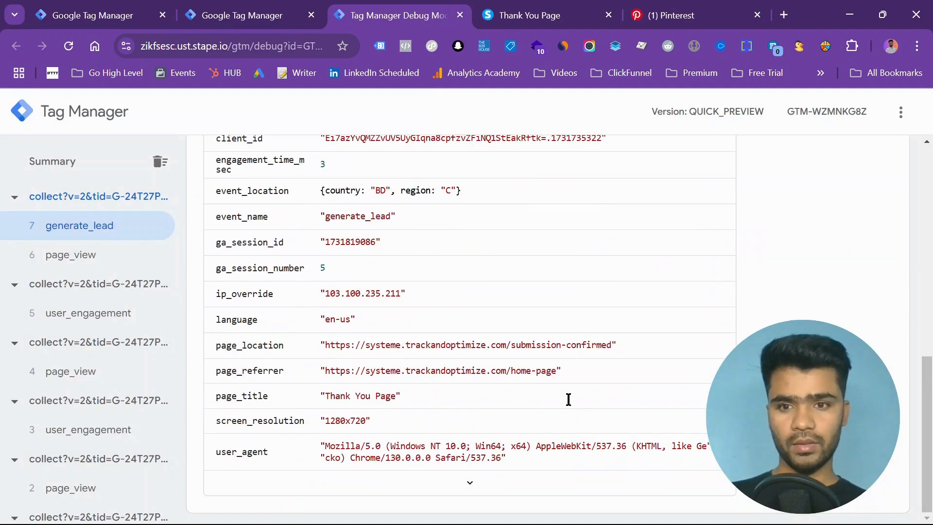
{"action": "scroll", "coordinate": [567, 399], "scroll_direction": "up", "scroll_amount": 2}
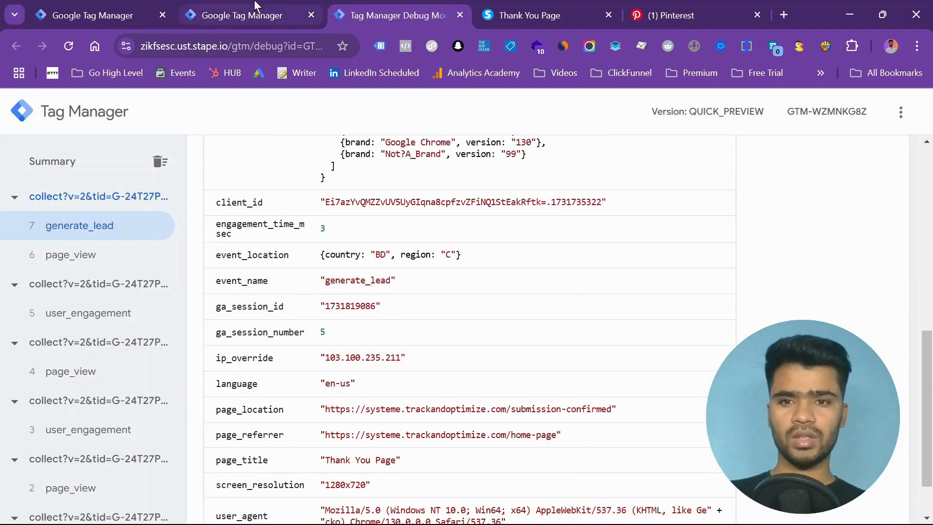
Open the web container's Google Analytics GA4 Event tag for editing and add an event parameter row.
{"action": "left_click", "coordinate": [255, 4]}
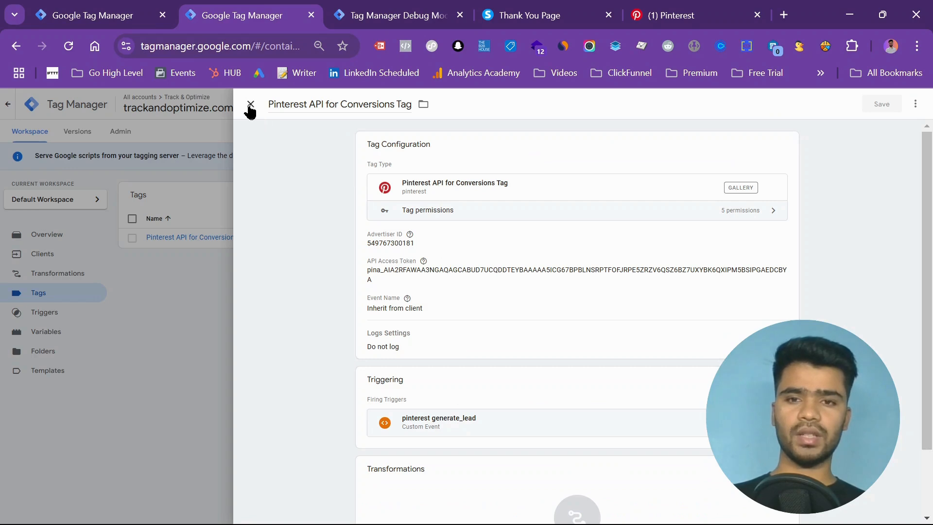
{"action": "left_click", "coordinate": [102, 9]}
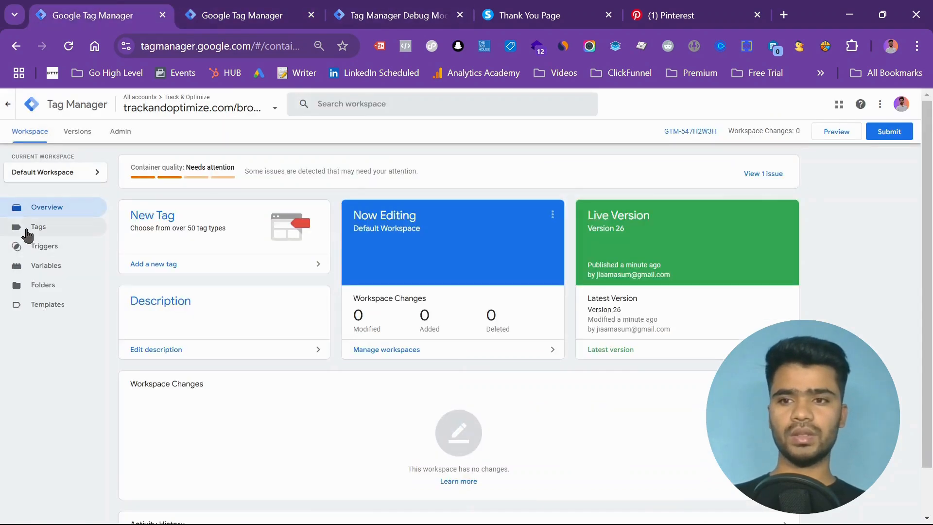
{"action": "left_click", "coordinate": [28, 232]}
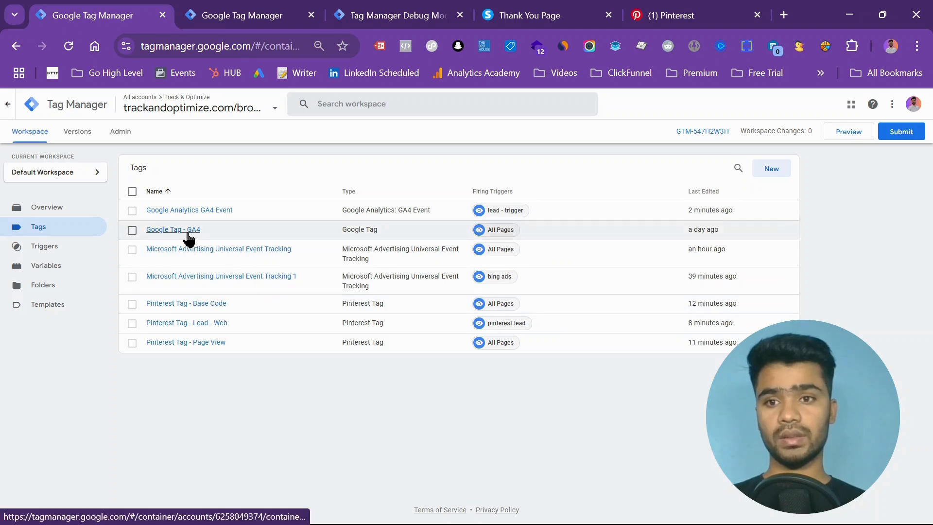
{"action": "left_click", "coordinate": [171, 210]}
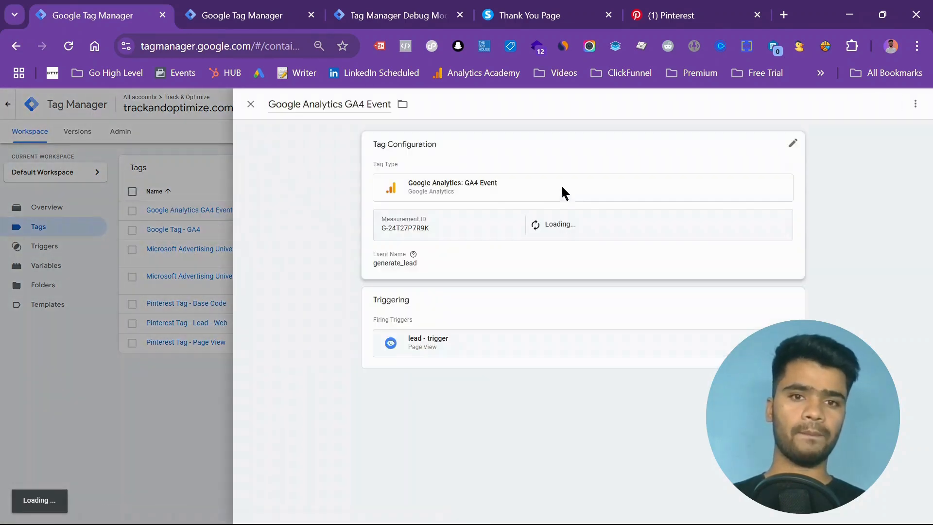
{"action": "left_click", "coordinate": [566, 277]}
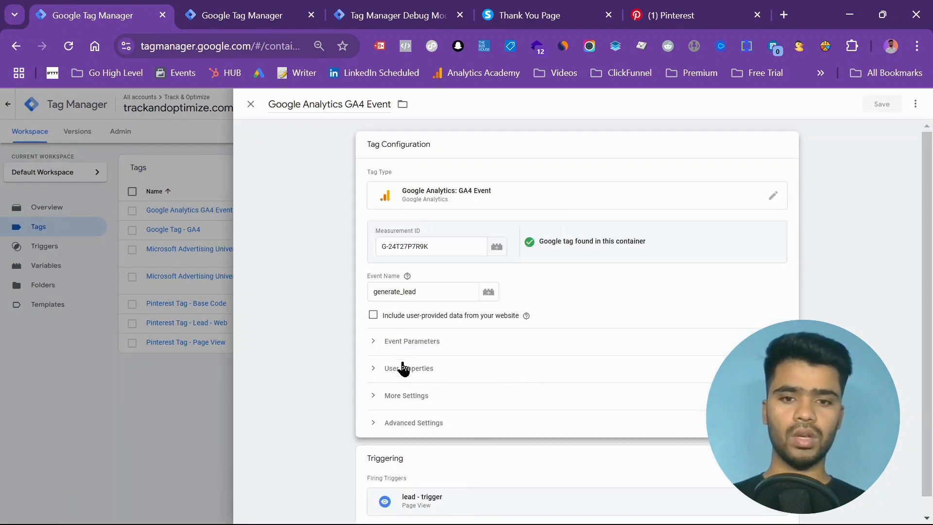
{"action": "left_click", "coordinate": [396, 344]}
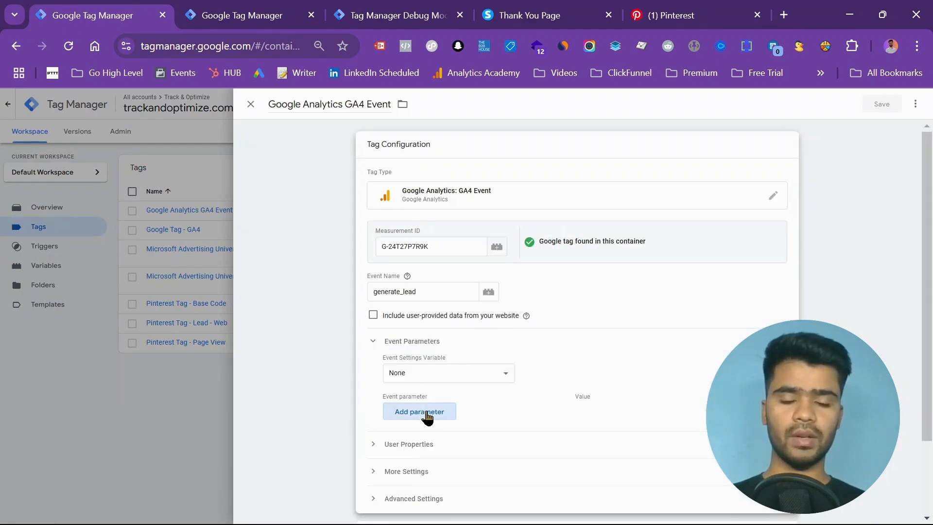
{"action": "left_click", "coordinate": [412, 410]}
{"action": "type", "text": "eve"}
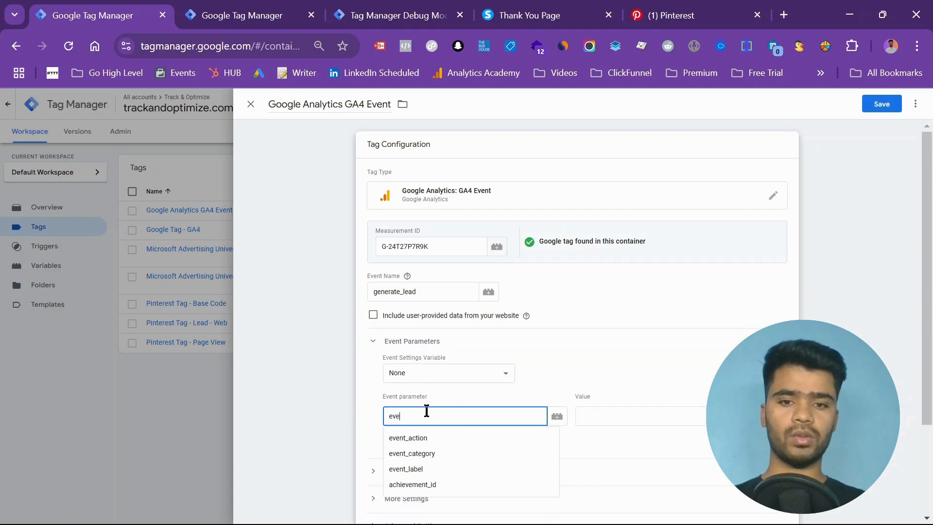
Copy the property name event_id from the response body of the generate_lead event's outgoing Pinterest request in the debug session.
{"action": "left_click", "coordinate": [533, 10]}
{"action": "left_click", "coordinate": [398, 10]}
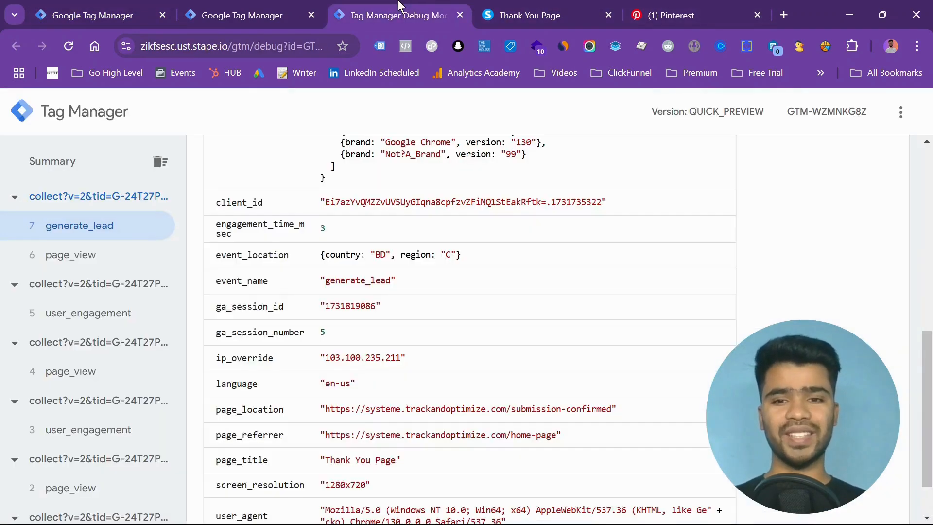
{"action": "scroll", "coordinate": [403, 434], "scroll_direction": "down", "scroll_amount": 1}
{"action": "scroll", "coordinate": [334, 222], "scroll_direction": "up", "scroll_amount": 8}
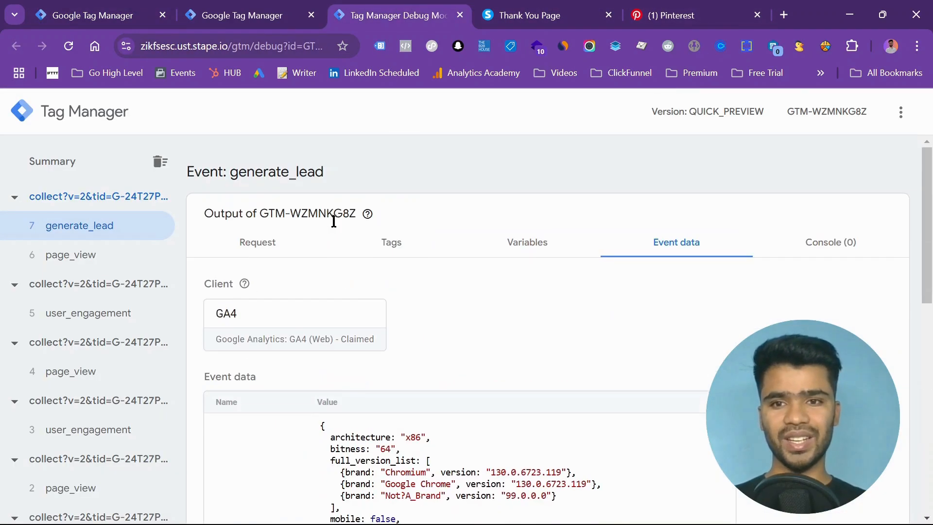
{"action": "left_click", "coordinate": [272, 253]}
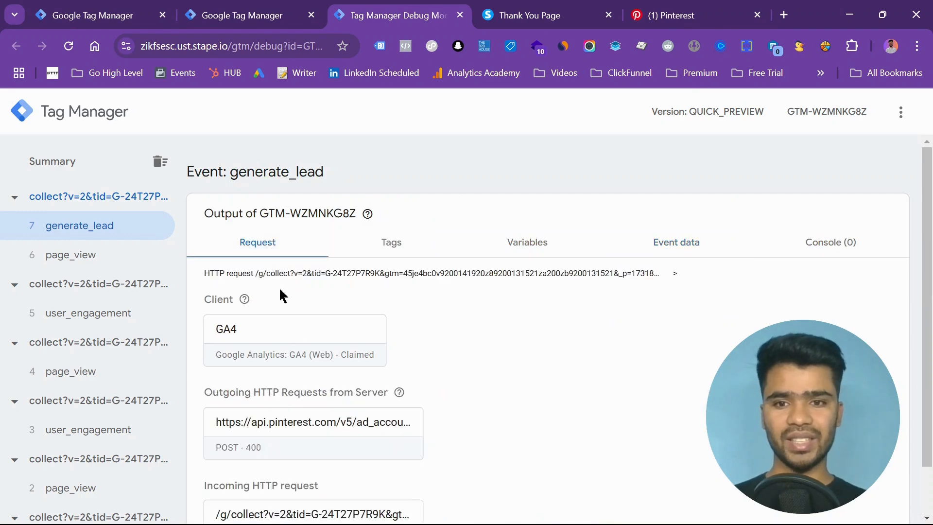
{"action": "left_click", "coordinate": [334, 419]}
{"action": "scroll", "coordinate": [334, 418], "scroll_direction": "down", "scroll_amount": 10}
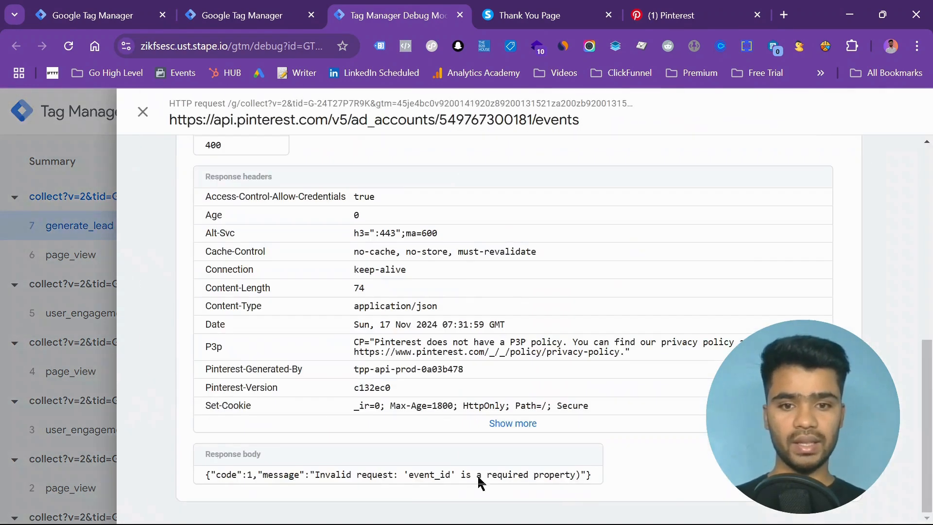
{"action": "double_click", "coordinate": [443, 475]}
{"action": "right_click", "coordinate": [443, 476]}
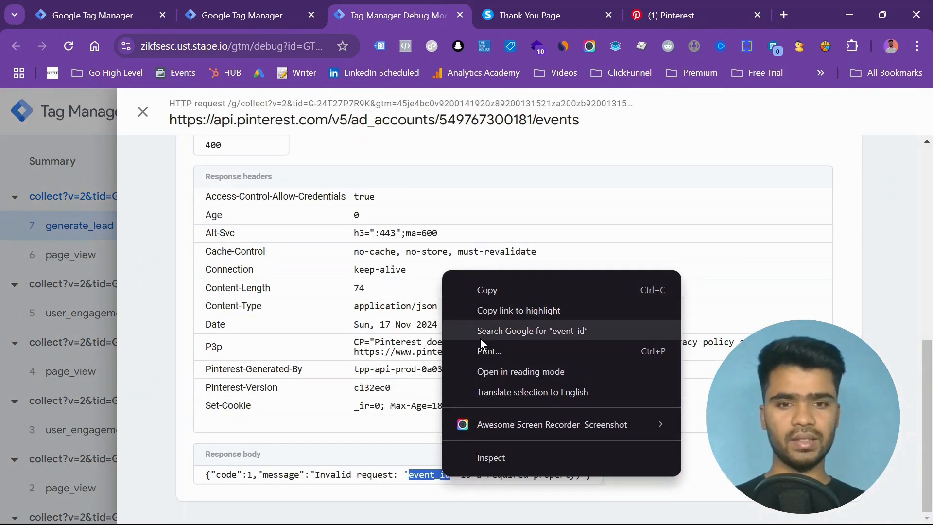
{"action": "left_click", "coordinate": [475, 294]}
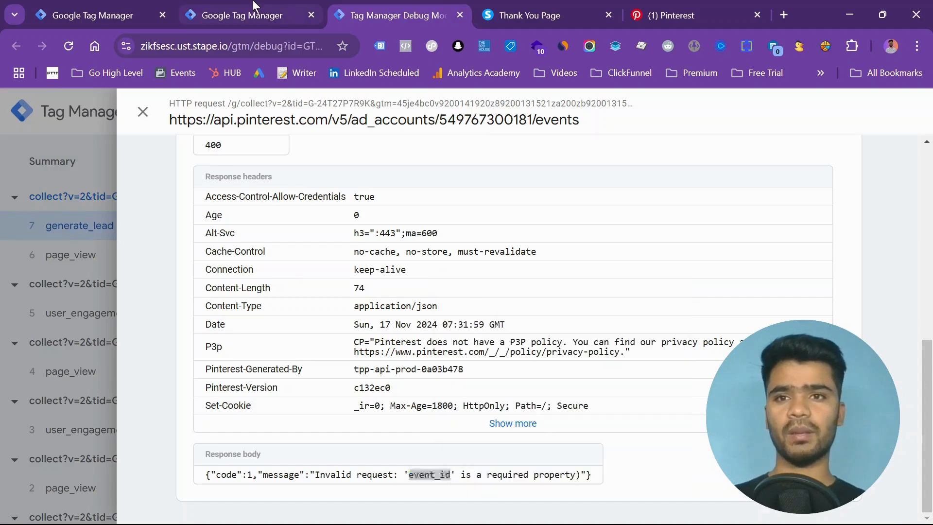
Name the new parameter event_id in the web container's Google Analytics GA4 Event tag.
{"action": "left_click", "coordinate": [253, 5]}
{"action": "left_click", "coordinate": [82, 6]}
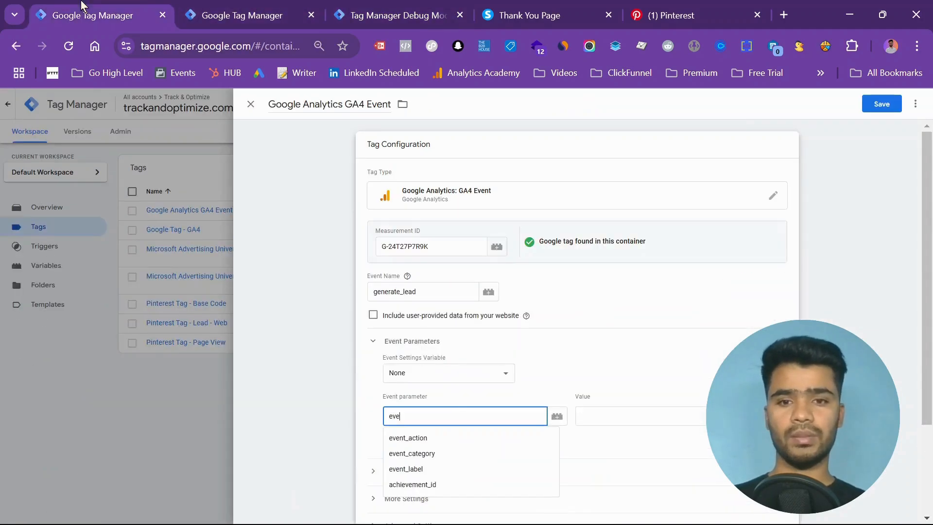
{"action": "left_click", "coordinate": [450, 415]}
{"action": "double_click", "coordinate": [450, 415]}
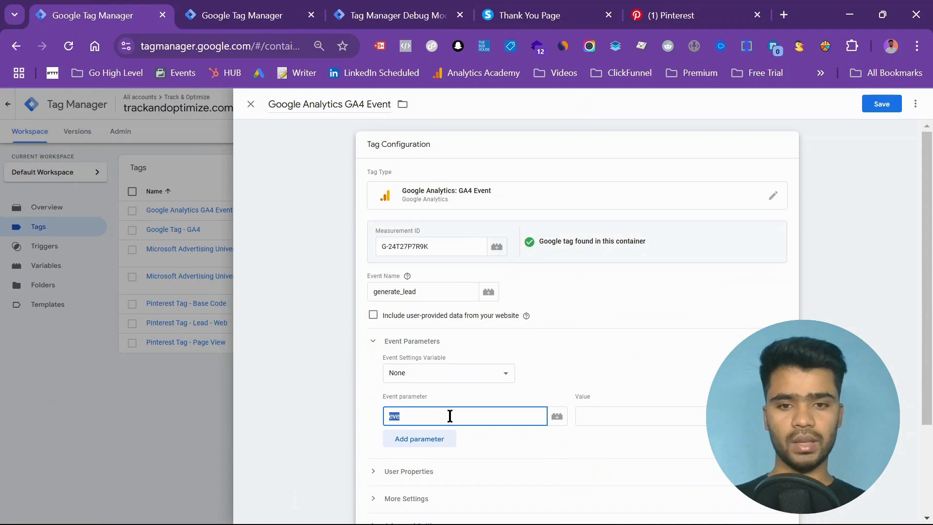
{"action": "left_click", "coordinate": [593, 419]}
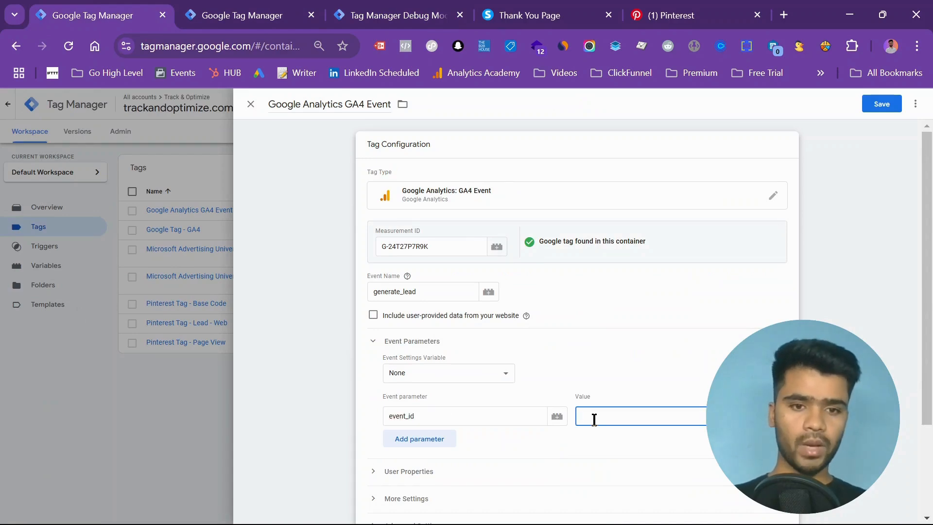
Start a new variable for the event_id parameter's value and find stape-io's Unique Event ID template in the Community Template Gallery by searching for "event".
{"action": "left_click", "coordinate": [750, 416]}
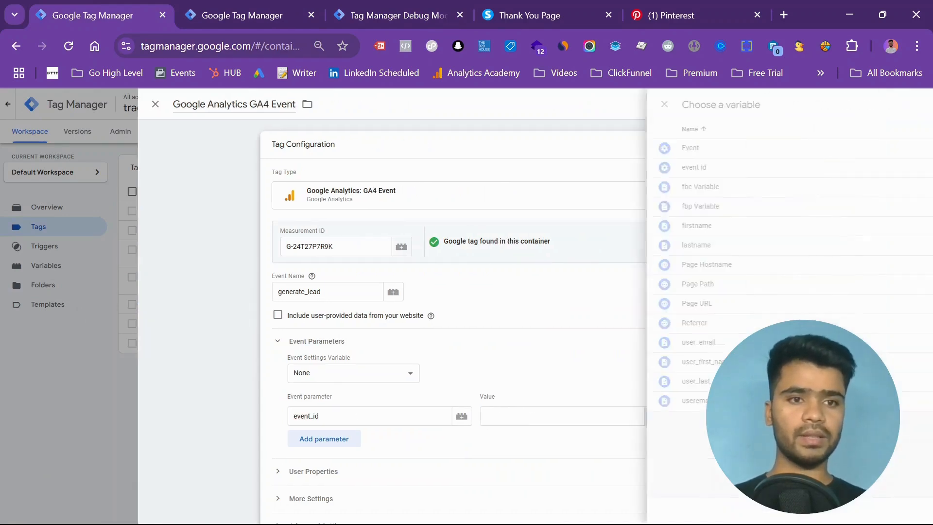
{"action": "left_click", "coordinate": [915, 105]}
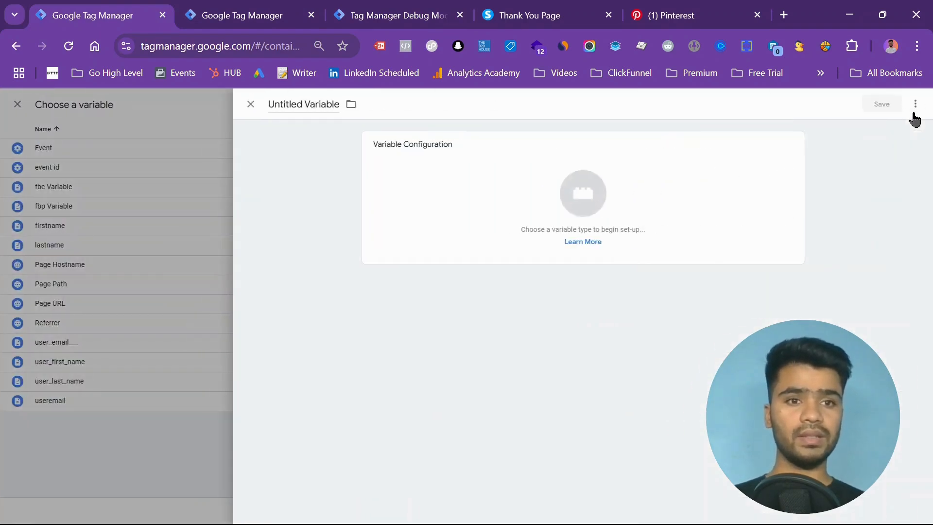
{"action": "left_click", "coordinate": [680, 175]}
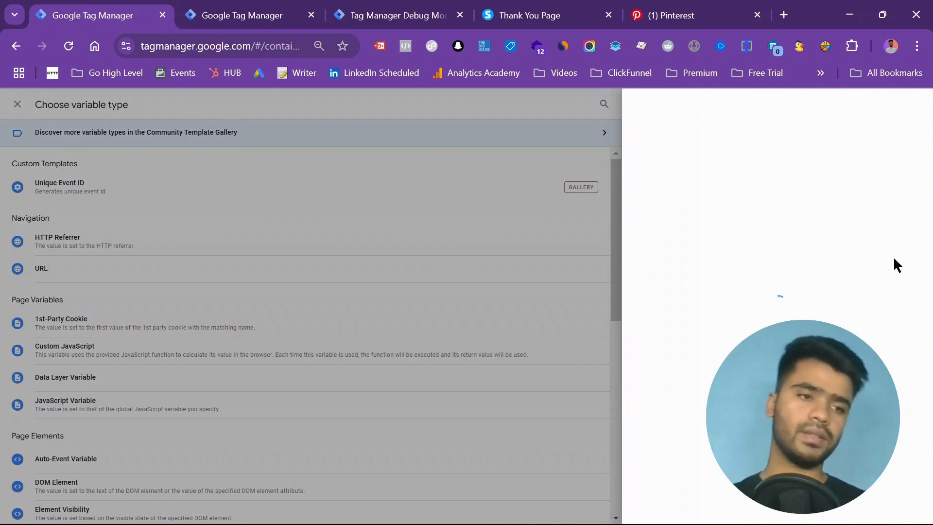
{"action": "left_click", "coordinate": [561, 511]}
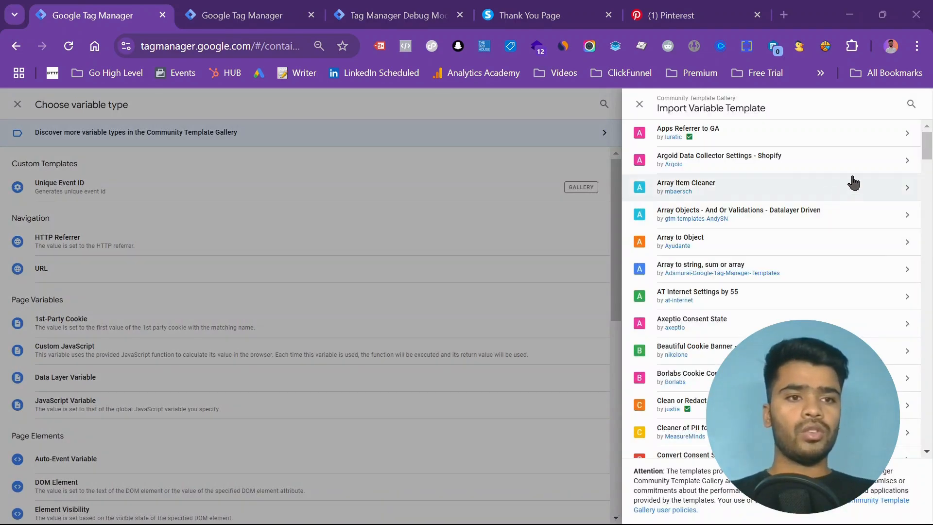
{"action": "left_click", "coordinate": [911, 104]}
{"action": "type", "text": "event"}
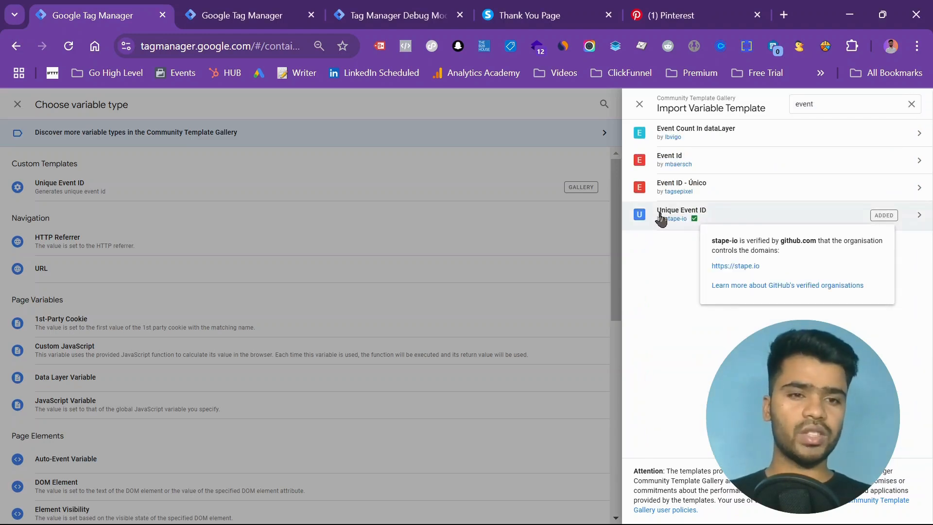
{"action": "left_click", "coordinate": [708, 214]}
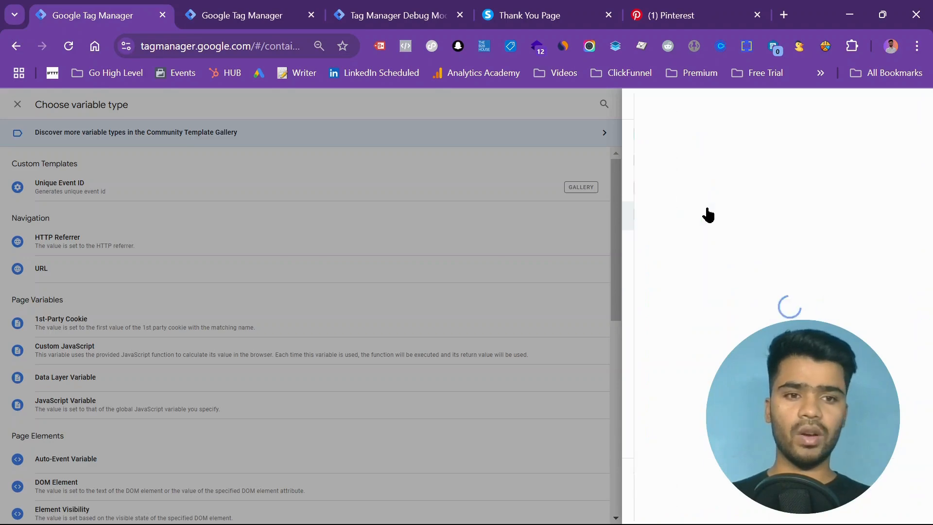
Save the Unique Event ID variable under the name event_id as the parameter's value, and save the Google Analytics GA4 Event tag.
{"action": "left_click", "coordinate": [874, 109]}
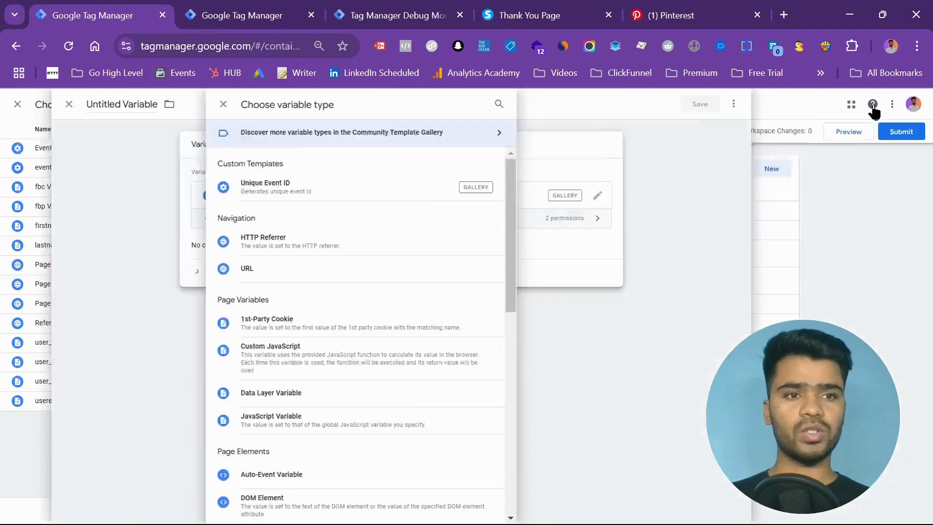
{"action": "left_click", "coordinate": [878, 107]}
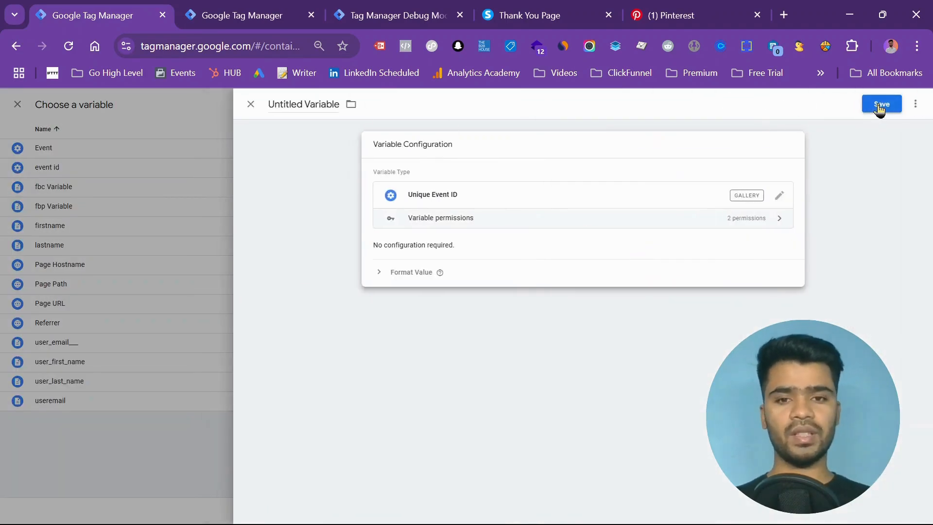
{"action": "type", "text": "event_id"}
{"action": "key", "text": "Return"}
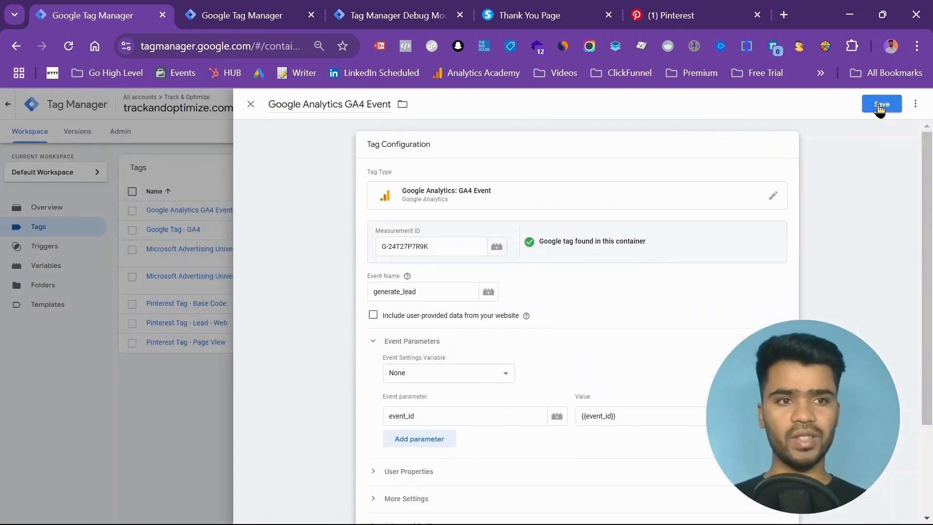
{"action": "left_click", "coordinate": [880, 105]}
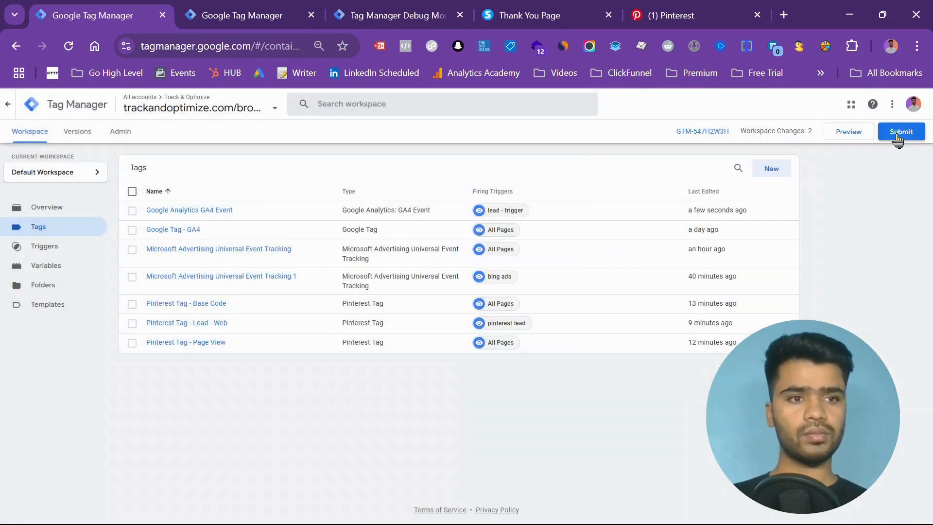
Publish the web container's workspace changes without adding a version name or description.
{"action": "left_click", "coordinate": [897, 139]}
{"action": "left_click", "coordinate": [892, 103]}
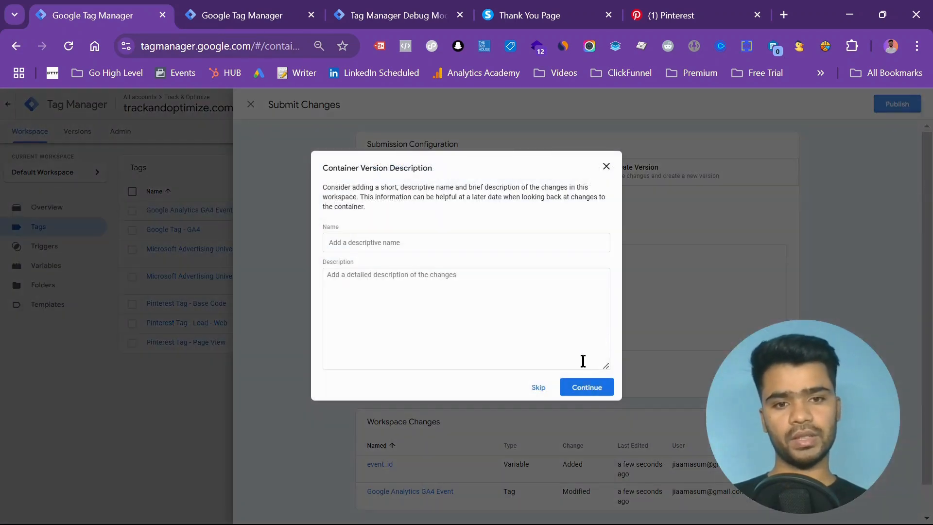
{"action": "left_click", "coordinate": [592, 384]}
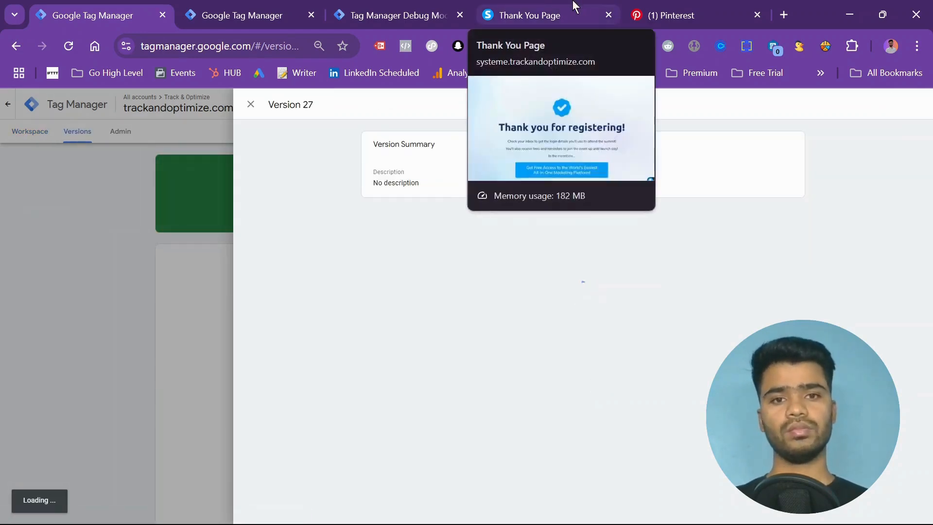
Load the test site's home-page on systeme.trackandoptimize.com and close the old Pinterest request details in the Tag Manager debug view.
{"action": "left_click", "coordinate": [573, 7]}
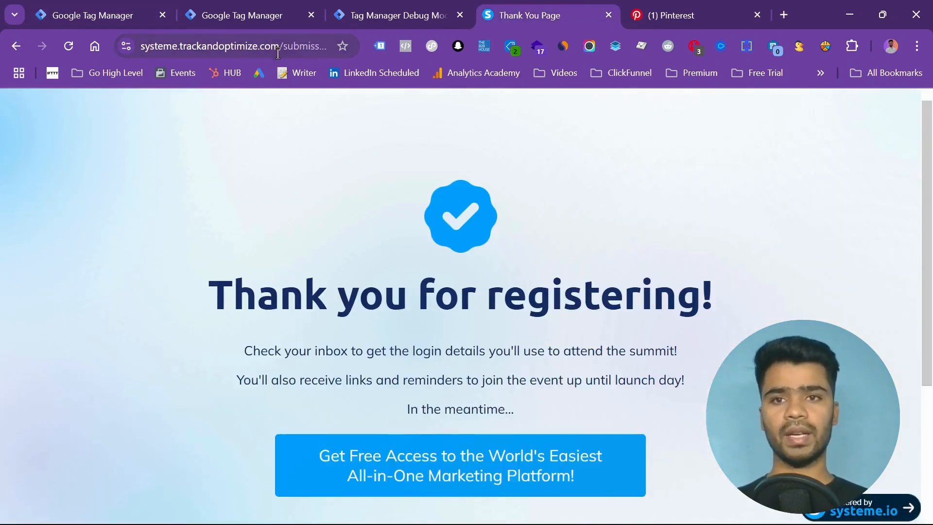
{"action": "left_click_drag", "start_coordinate": [284, 50], "coordinate": [930, 119]}
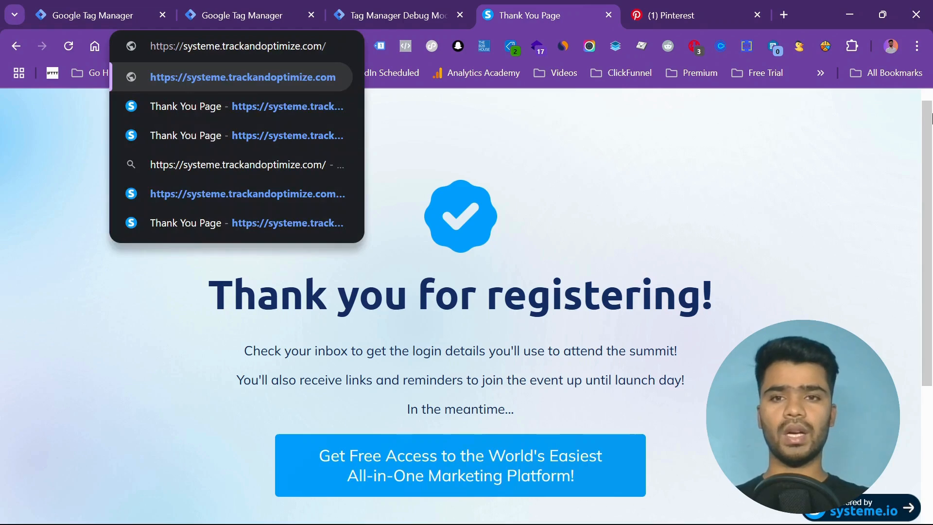
{"action": "type", "text": "home-p..."}
{"action": "key", "text": "Return"}
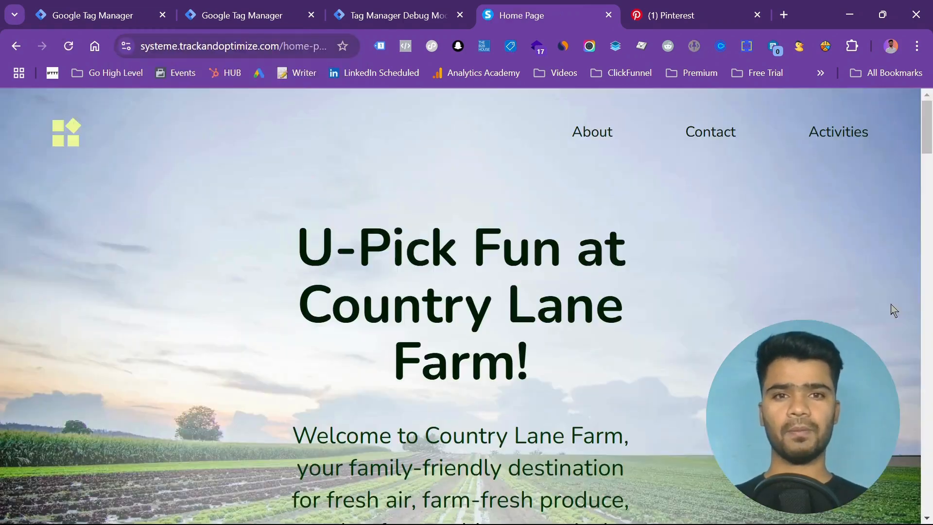
{"action": "left_click", "coordinate": [430, 11]}
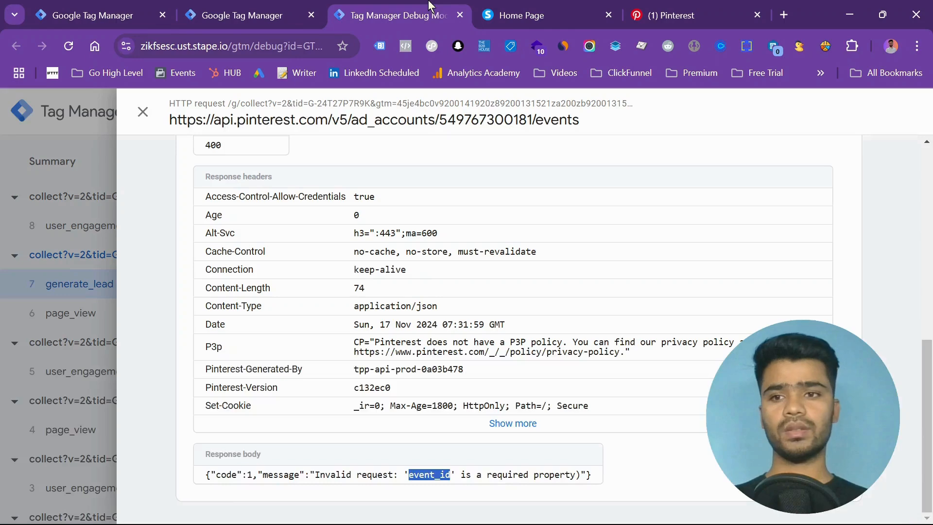
{"action": "left_click", "coordinate": [141, 113]}
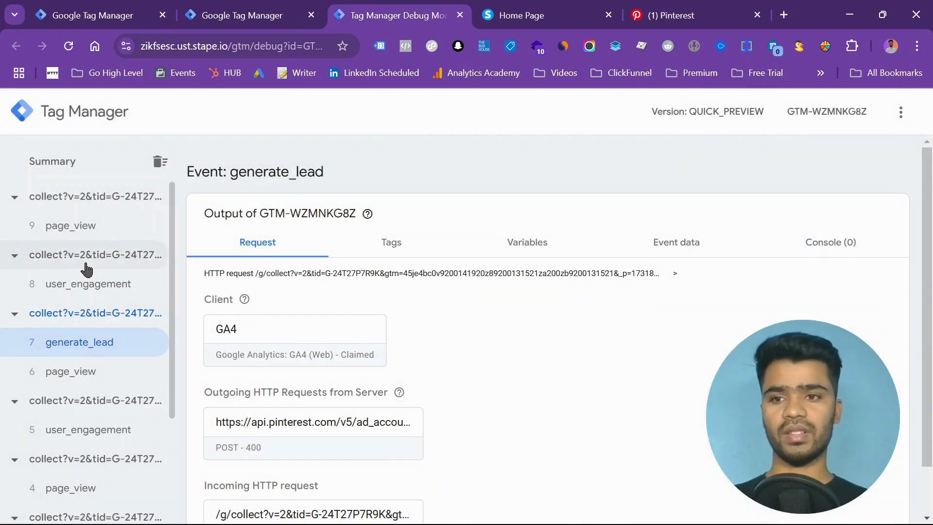
Submit the "Book your visit now" form on the Home Page with its prefilled contact details and highlight the resulting page's URL path.
{"action": "left_click", "coordinate": [549, 10]}
{"action": "scroll", "coordinate": [466, 315], "scroll_direction": "down", "scroll_amount": 5}
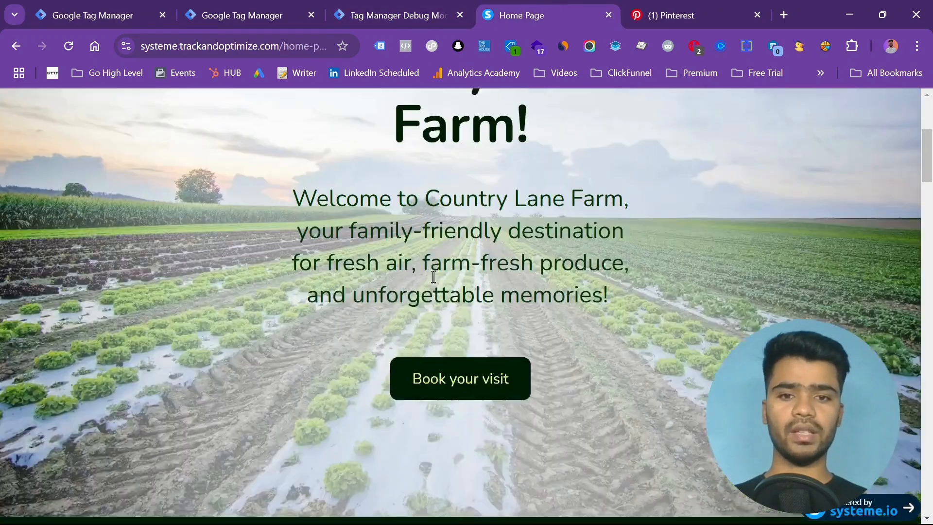
{"action": "left_click", "coordinate": [474, 386]}
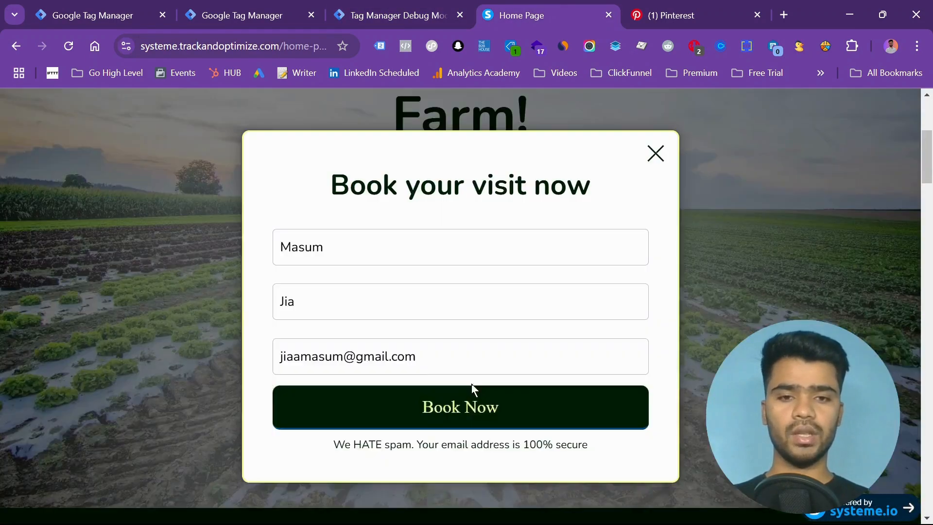
{"action": "left_click", "coordinate": [445, 403]}
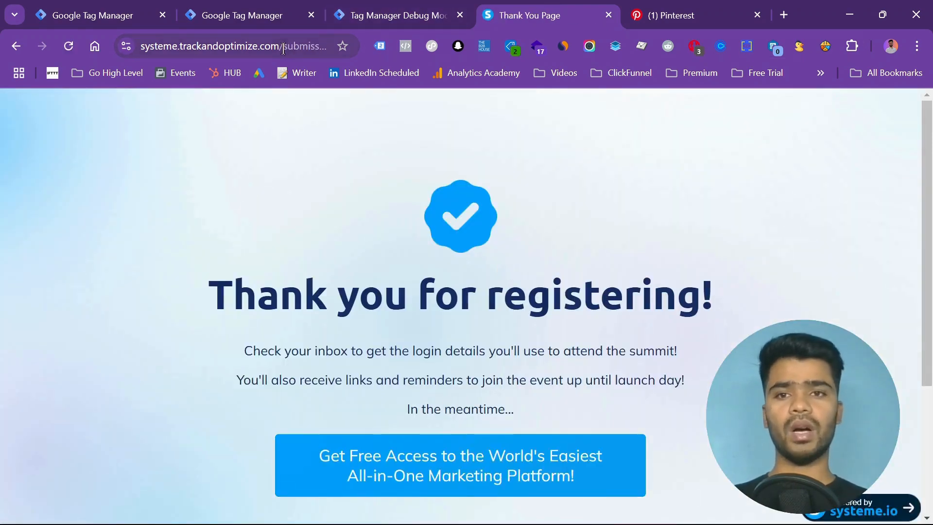
{"action": "left_click", "coordinate": [283, 47]}
{"action": "left_click", "coordinate": [284, 49]}
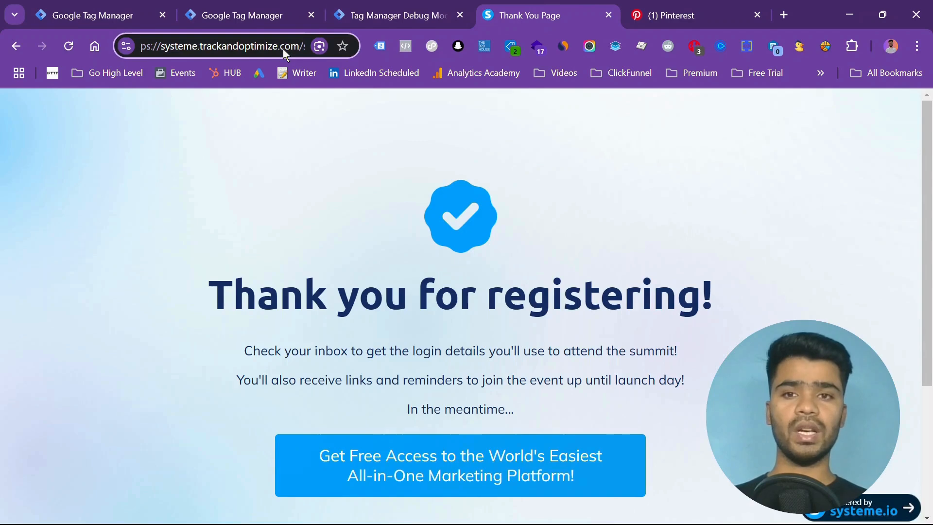
{"action": "left_click_drag", "start_coordinate": [283, 49], "coordinate": [536, 69]}
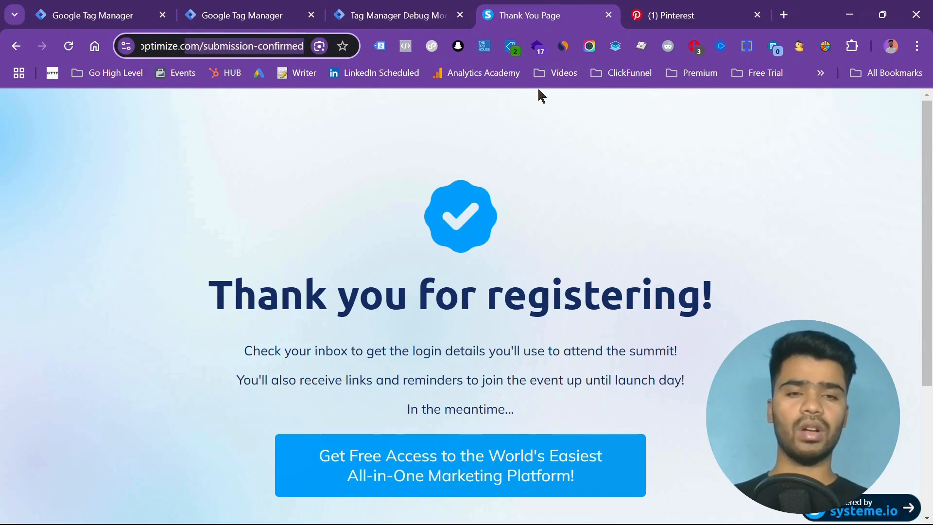
Examine the response body of the Pinterest API for Conversions Tag's outgoing request in the newest generate_lead event.
{"action": "left_click", "coordinate": [372, 15]}
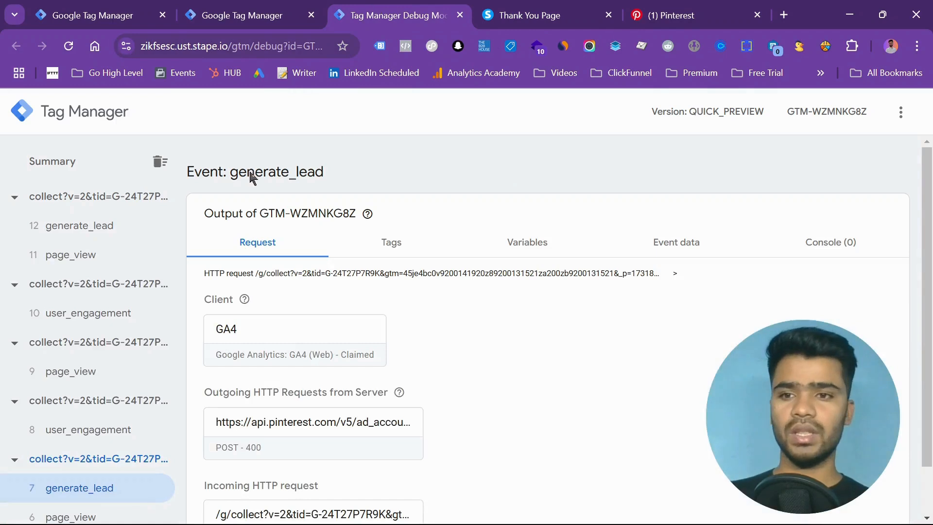
{"action": "left_click", "coordinate": [99, 240]}
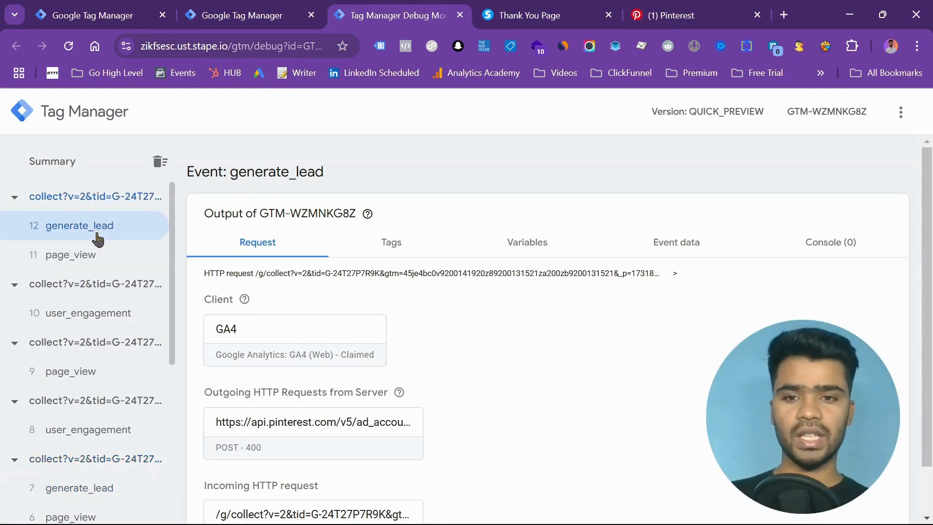
{"action": "left_click", "coordinate": [391, 250]}
{"action": "left_click", "coordinate": [369, 343]}
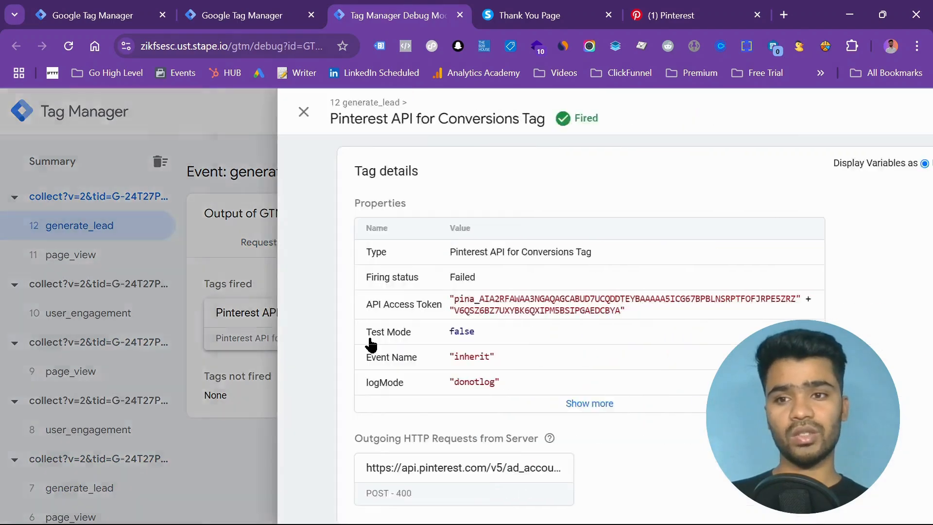
{"action": "scroll", "coordinate": [371, 344], "scroll_direction": "down", "scroll_amount": 5}
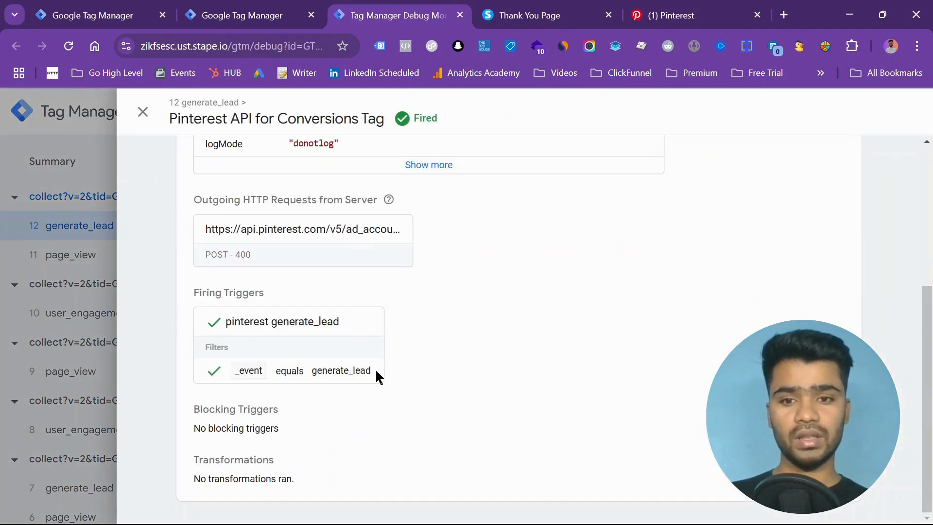
{"action": "left_click", "coordinate": [382, 253]}
{"action": "scroll", "coordinate": [383, 252], "scroll_direction": "down", "scroll_amount": 7}
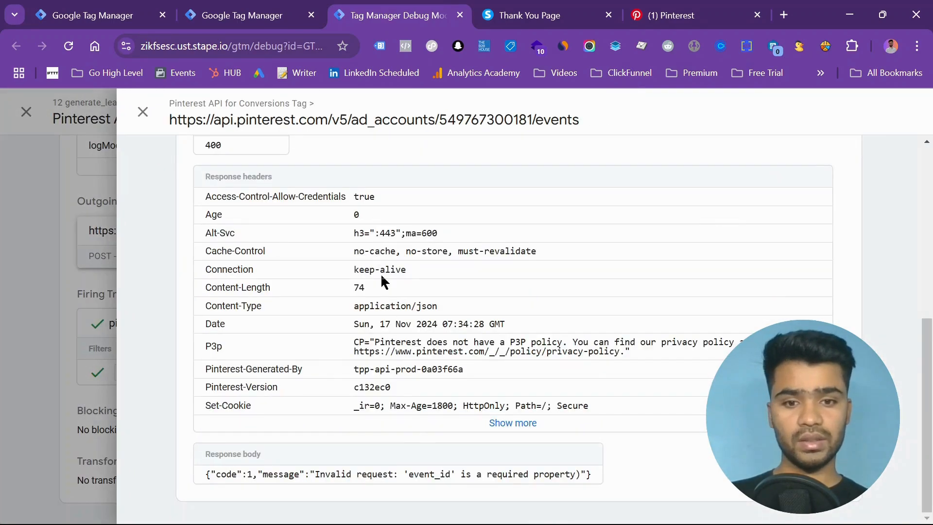
Edit the Pinterest API for Conversions Tag in the server container and enable Override client data.
{"action": "left_click", "coordinate": [222, 7]}
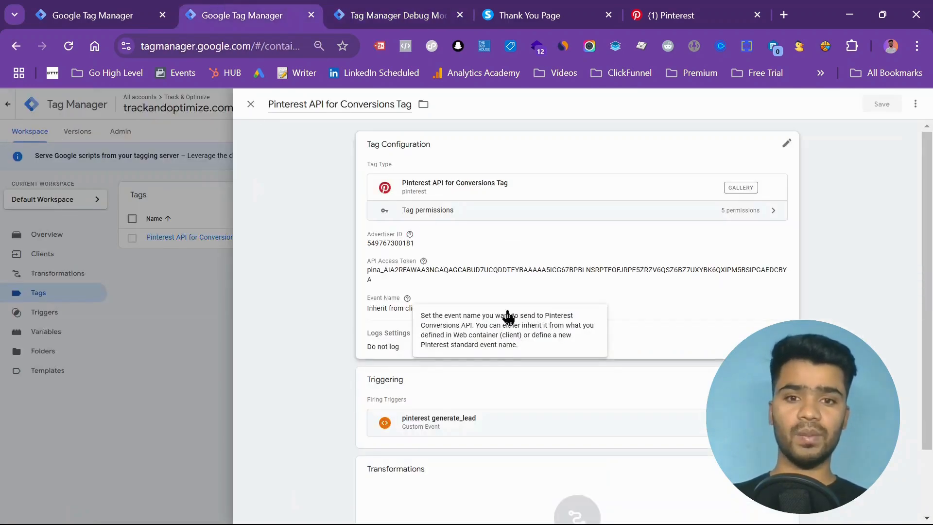
{"action": "left_click", "coordinate": [597, 300]}
{"action": "scroll", "coordinate": [598, 301], "scroll_direction": "down", "scroll_amount": 4}
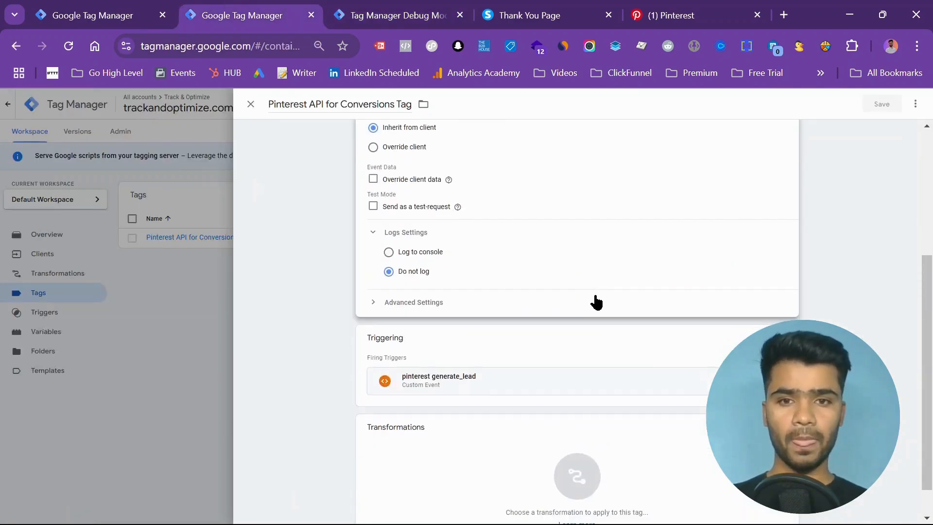
{"action": "scroll", "coordinate": [596, 301], "scroll_direction": "up", "scroll_amount": 1}
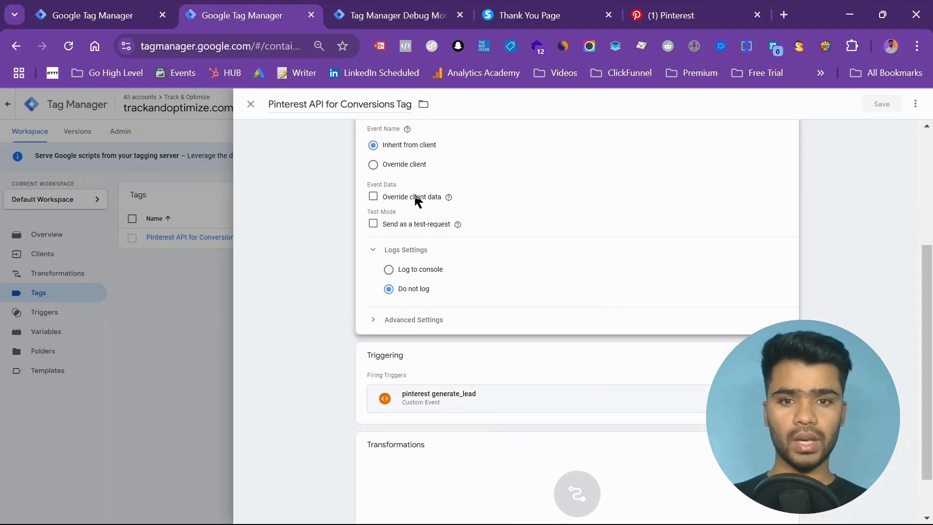
{"action": "left_click", "coordinate": [372, 197]}
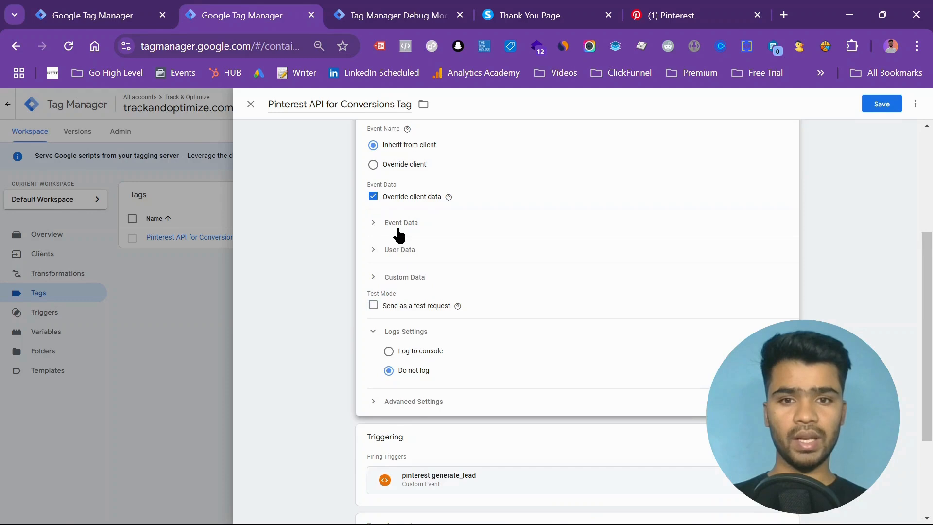
Add an Event ID parameter under the tag's Event Data and open the variable selection for its value.
{"action": "left_click", "coordinate": [398, 228]}
{"action": "left_click", "coordinate": [418, 258]}
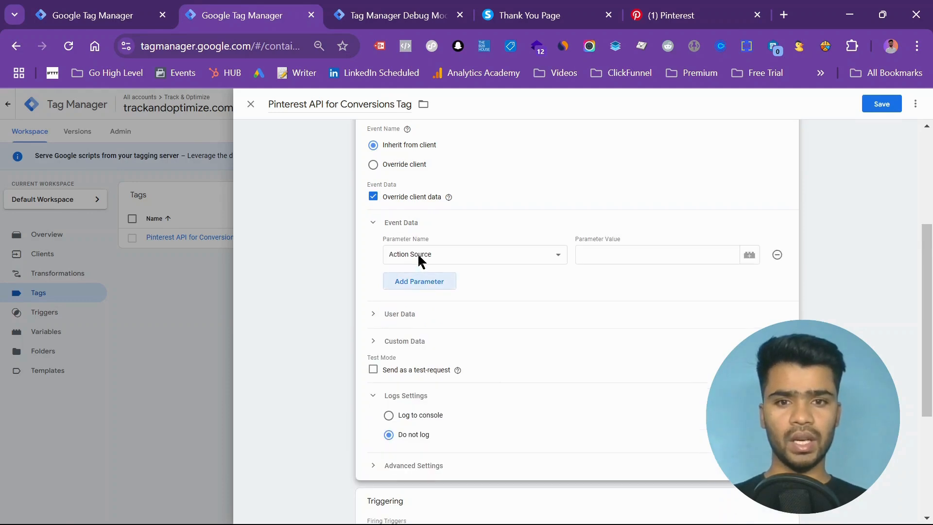
{"action": "left_click", "coordinate": [419, 255]}
{"action": "left_click", "coordinate": [427, 308]}
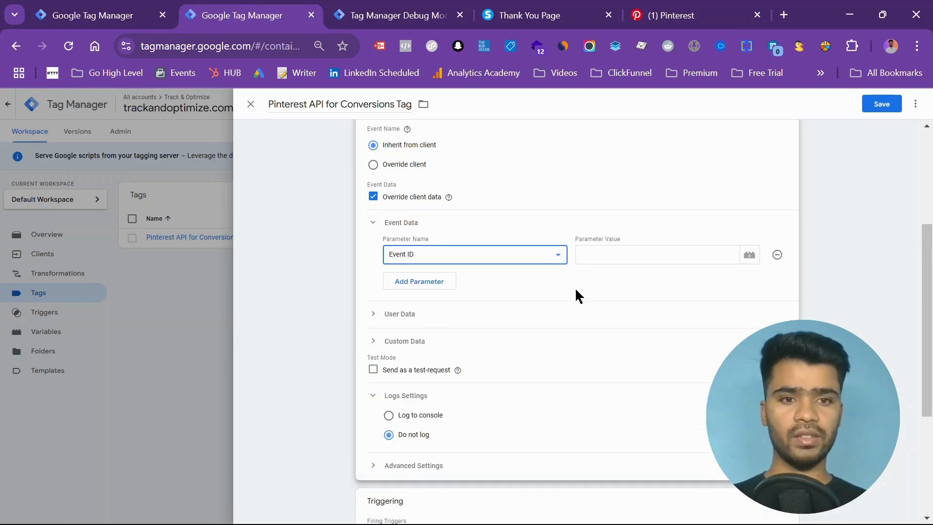
{"action": "left_click", "coordinate": [641, 265]}
{"action": "left_click", "coordinate": [750, 255]}
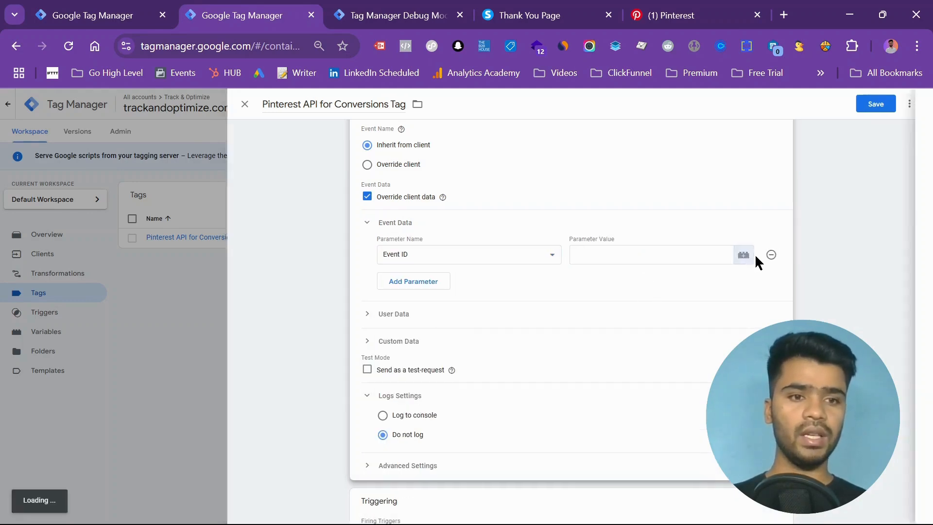
Examine the event data of generate_lead event 12 in the debug view for an event_id parameter.
{"action": "left_click", "coordinate": [439, 9]}
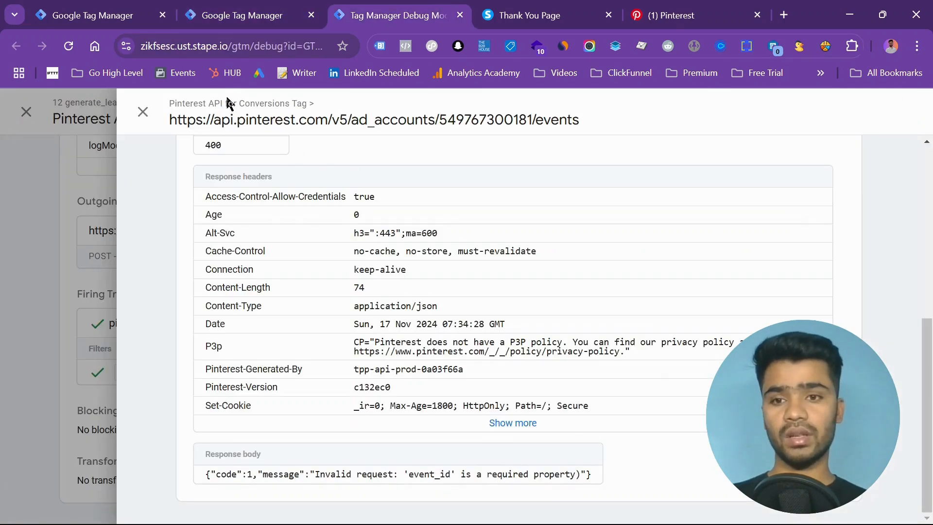
{"action": "scroll", "coordinate": [292, 218], "scroll_direction": "up", "scroll_amount": 4}
{"action": "scroll", "coordinate": [292, 219], "scroll_direction": "up", "scroll_amount": 4}
{"action": "left_click", "coordinate": [143, 112]}
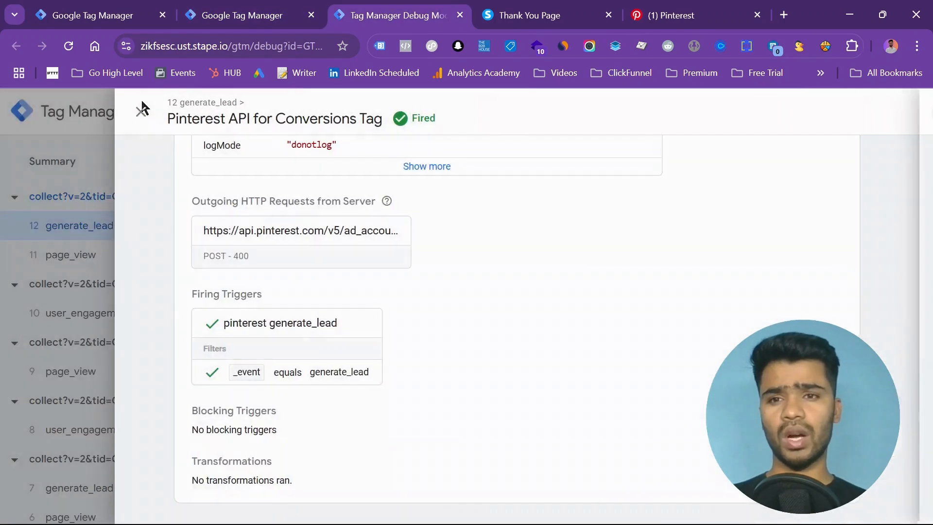
{"action": "left_click", "coordinate": [143, 103]}
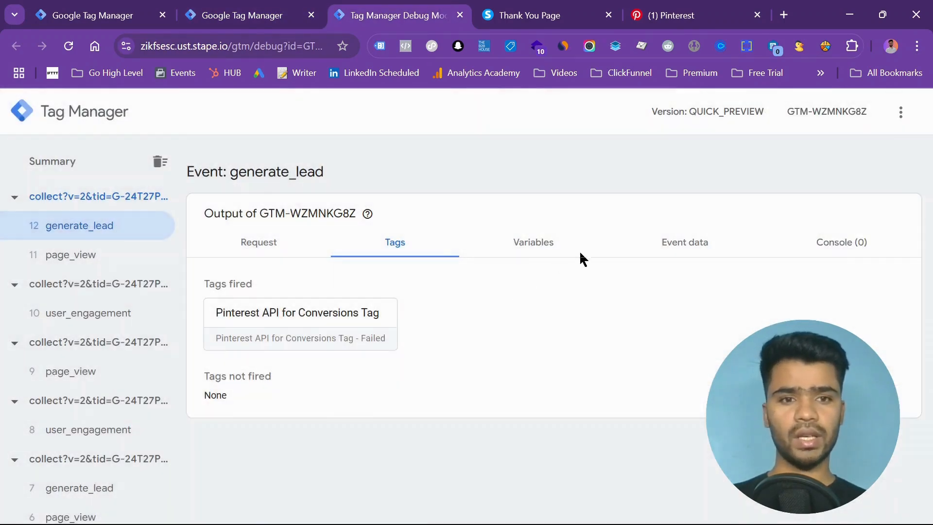
{"action": "left_click", "coordinate": [637, 243]}
{"action": "scroll", "coordinate": [456, 377], "scroll_direction": "down", "scroll_amount": 5}
{"action": "scroll", "coordinate": [369, 399], "scroll_direction": "down", "scroll_amount": 4}
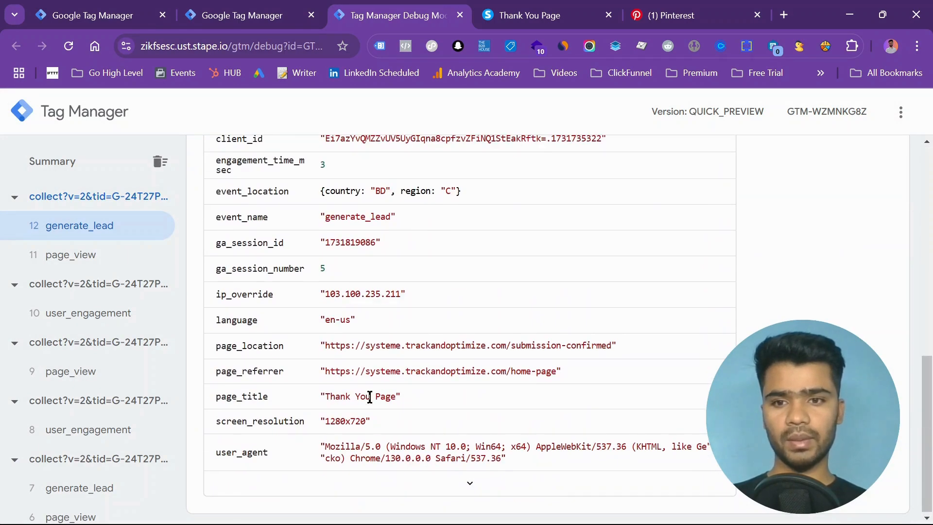
{"action": "scroll", "coordinate": [369, 397], "scroll_direction": "up", "scroll_amount": 2}
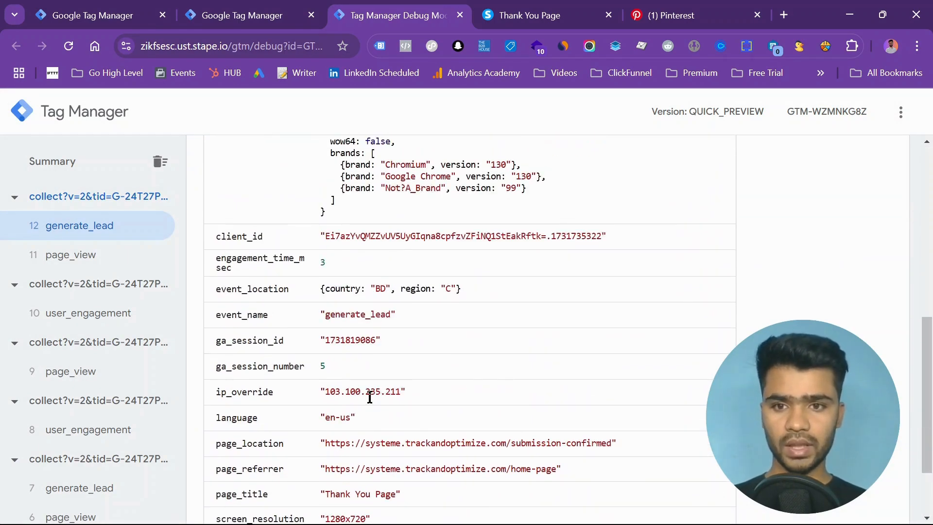
{"action": "scroll", "coordinate": [272, 275], "scroll_direction": "up", "scroll_amount": 7}
{"action": "scroll", "coordinate": [273, 275], "scroll_direction": "down", "scroll_amount": 4}
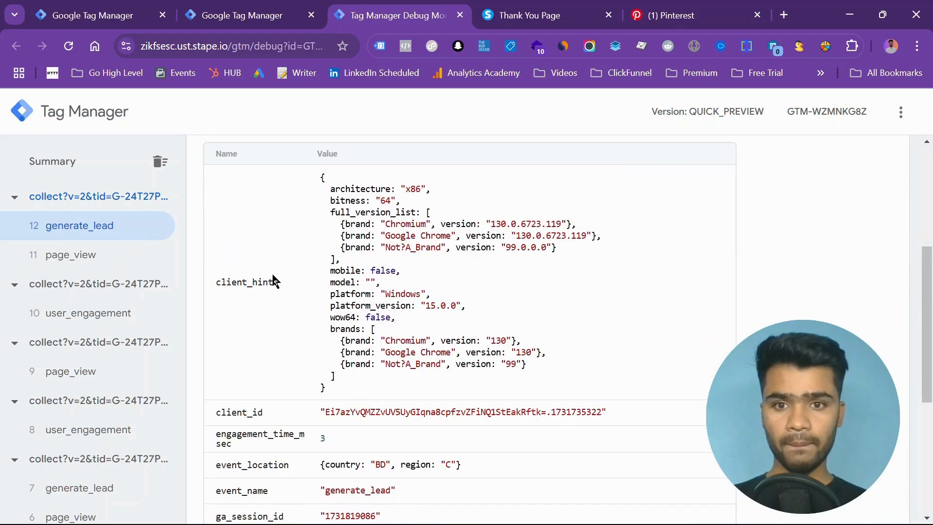
{"action": "scroll", "coordinate": [410, 257], "scroll_direction": "down", "scroll_amount": 4}
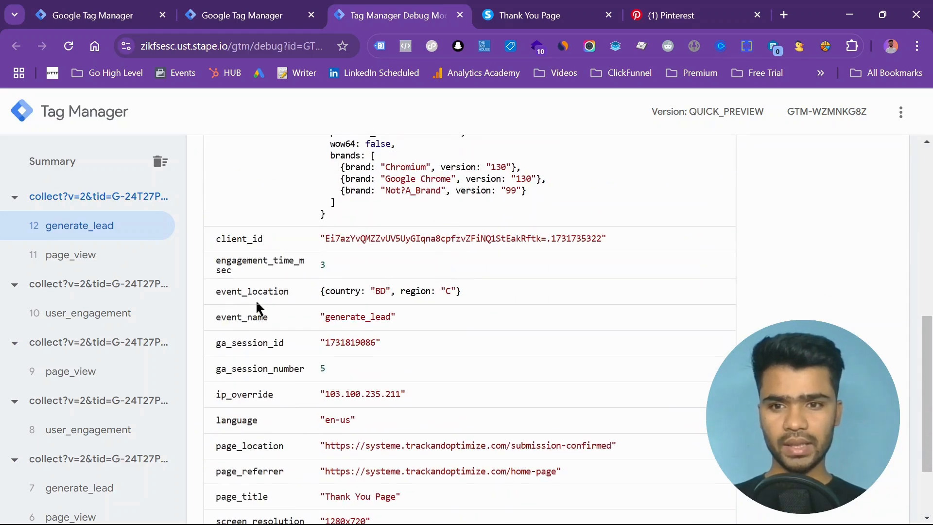
{"action": "scroll", "coordinate": [305, 300], "scroll_direction": "down", "scroll_amount": 2}
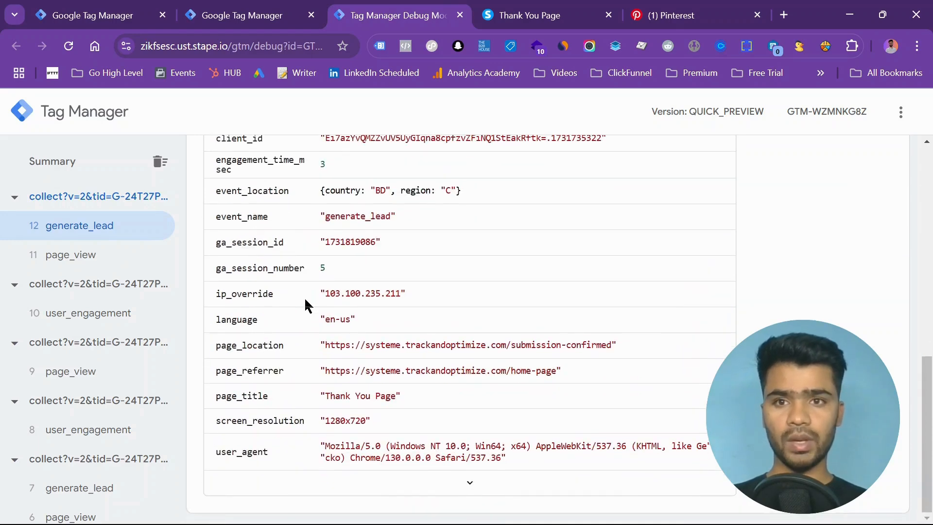
Reload the Thank You page to trigger a new generate_lead event and copy the event_id key name from its event data.
{"action": "left_click", "coordinate": [530, 15]}
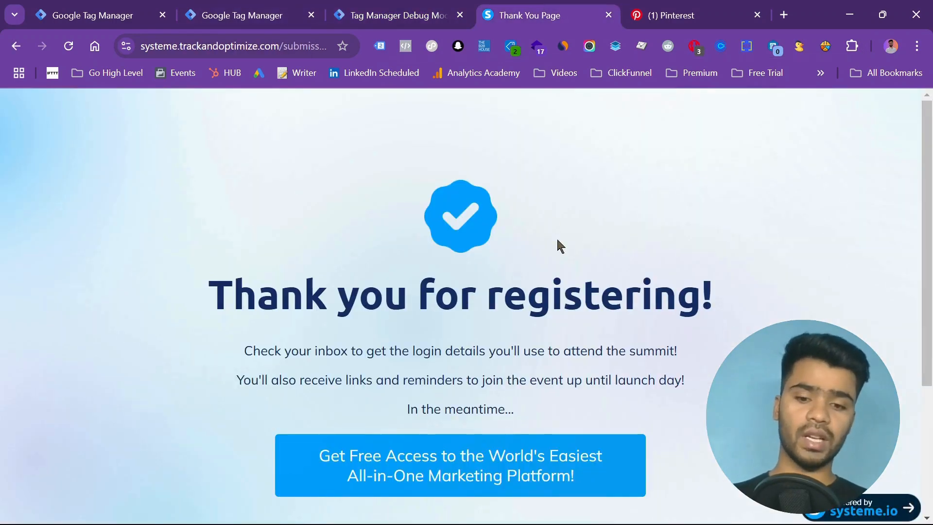
{"action": "key", "text": "F5"}
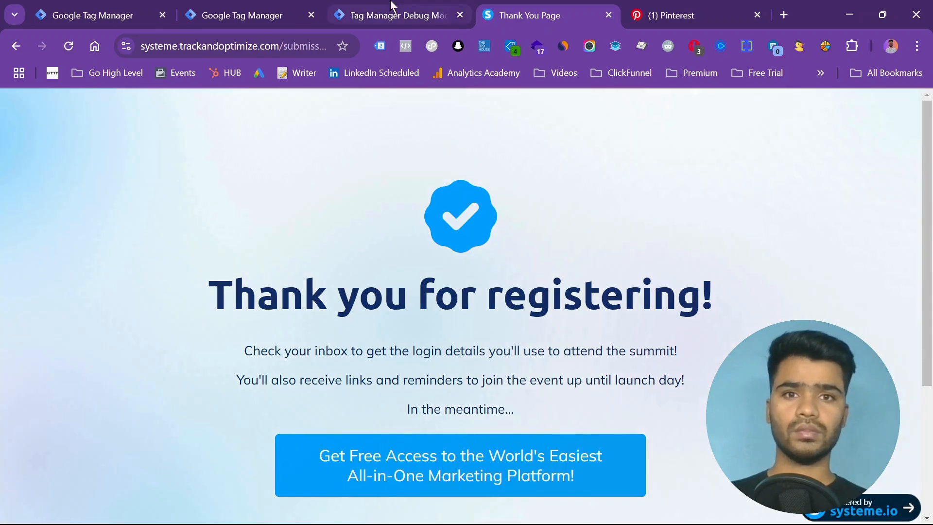
{"action": "left_click", "coordinate": [393, 8]}
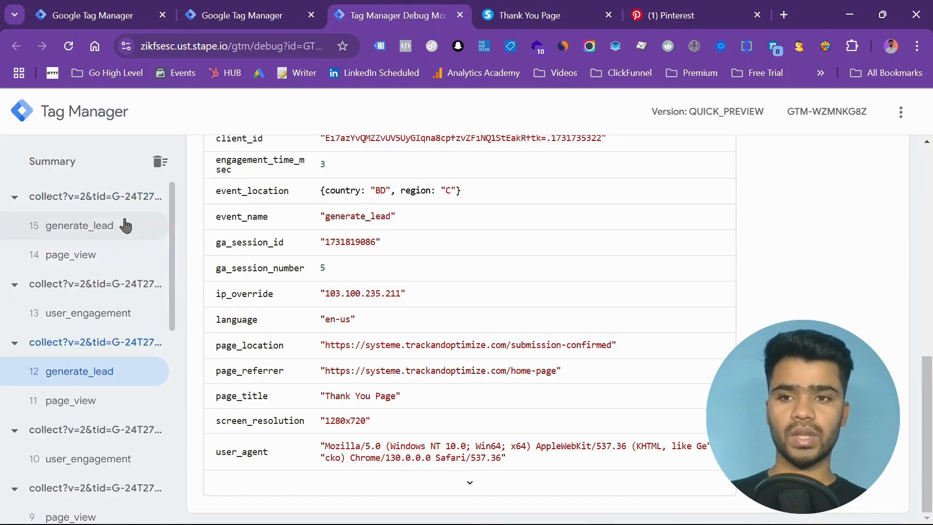
{"action": "left_click", "coordinate": [125, 225]}
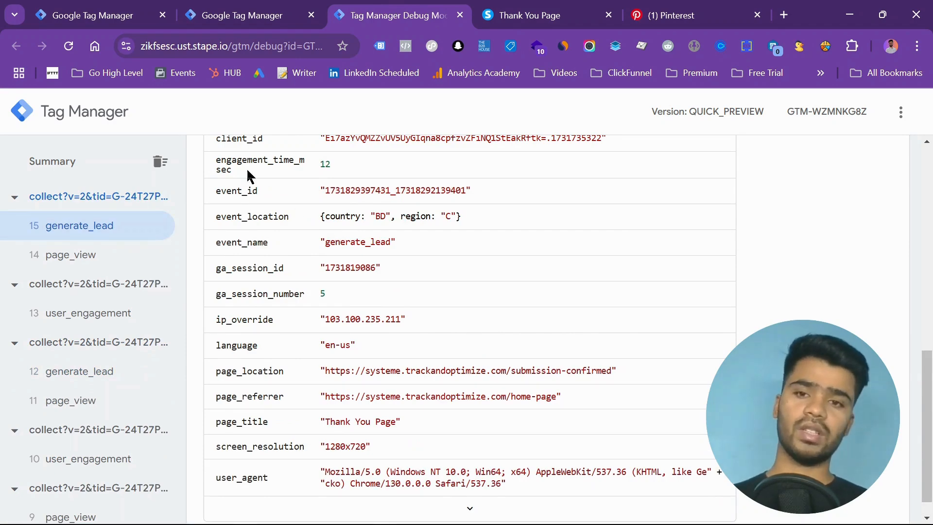
{"action": "scroll", "coordinate": [272, 233], "scroll_direction": "up", "scroll_amount": 1}
{"action": "double_click", "coordinate": [249, 261]}
{"action": "key", "text": "ctrl+c"}
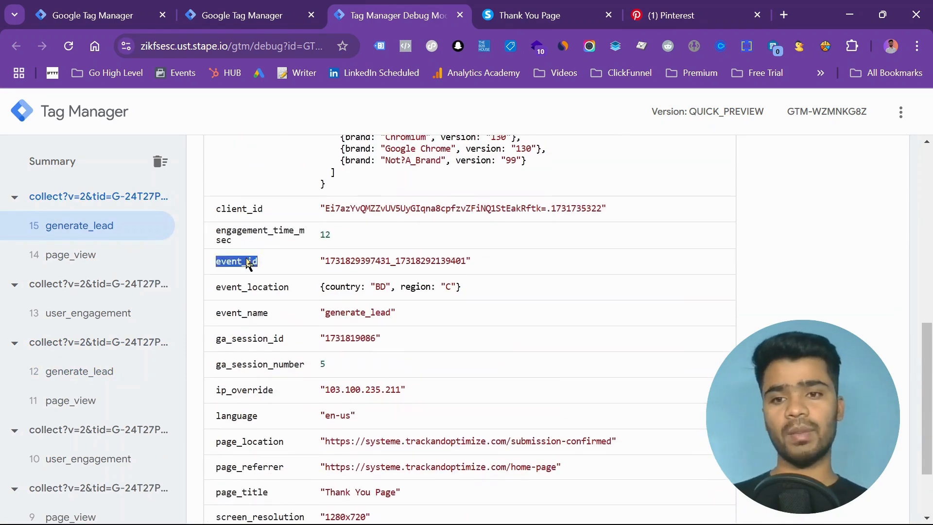
Examine the fired Pinterest API for Conversions Tag's full properties and firing trigger for generate_lead event 15.
{"action": "scroll", "coordinate": [247, 265], "scroll_direction": "up", "scroll_amount": 5}
{"action": "left_click", "coordinate": [252, 242]}
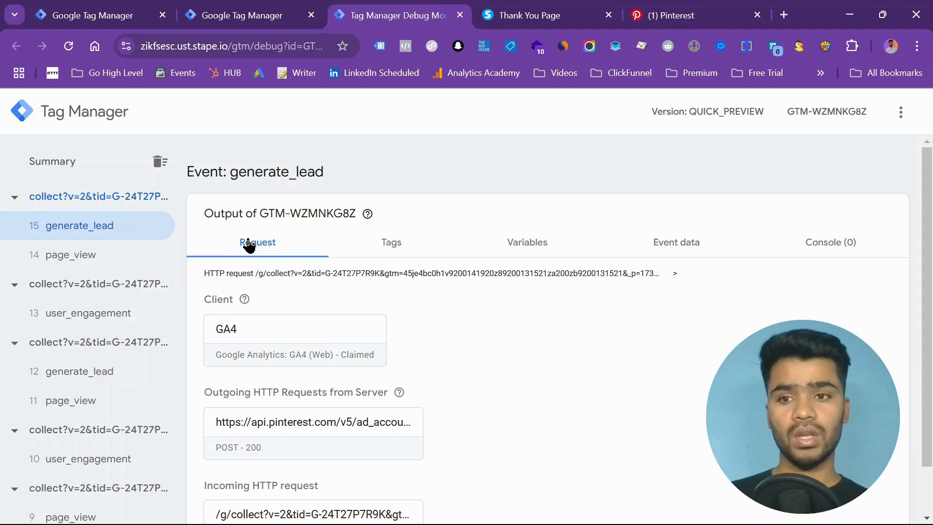
{"action": "left_click", "coordinate": [386, 245]}
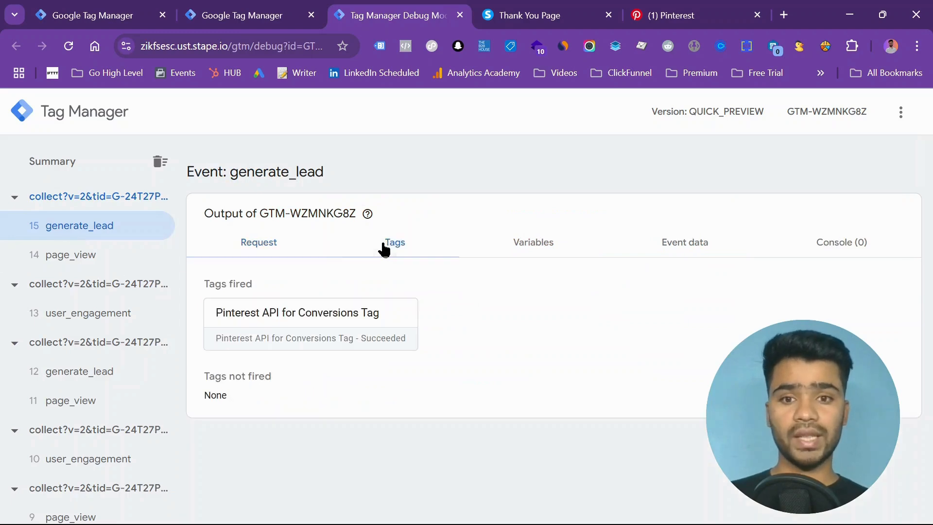
{"action": "left_click", "coordinate": [385, 340]}
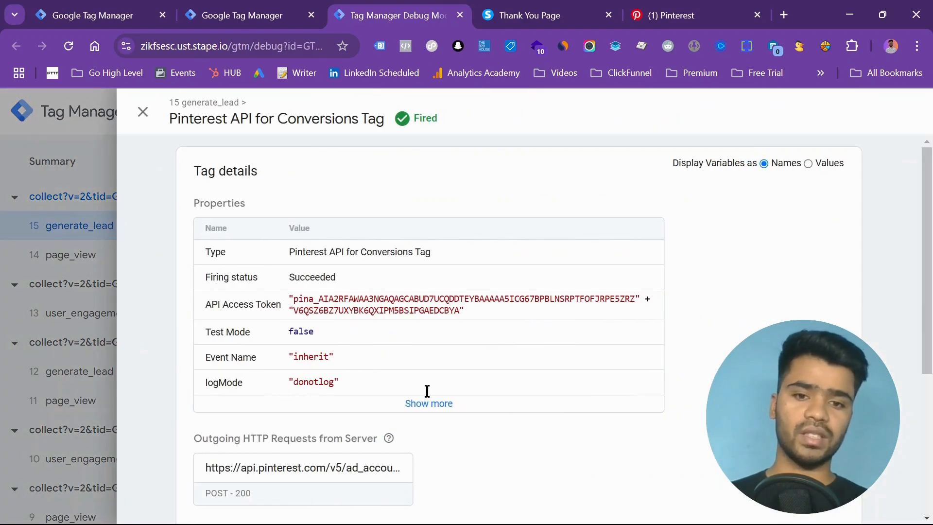
{"action": "left_click", "coordinate": [434, 407]}
{"action": "scroll", "coordinate": [432, 406], "scroll_direction": "down", "scroll_amount": 5}
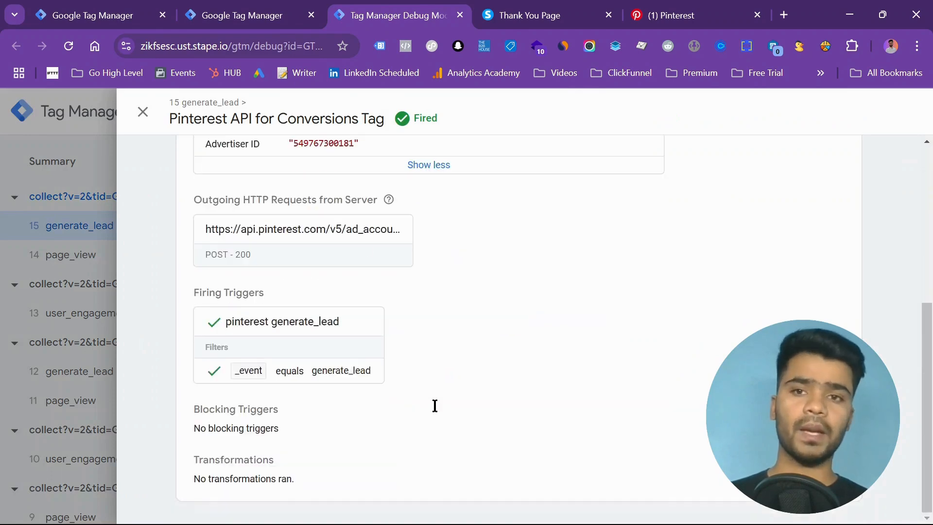
Disable Override client data in the server container's Pinterest API for Conversions Tag and close it, discarding the unsaved changes.
{"action": "left_click", "coordinate": [209, 13]}
{"action": "left_click", "coordinate": [251, 104]}
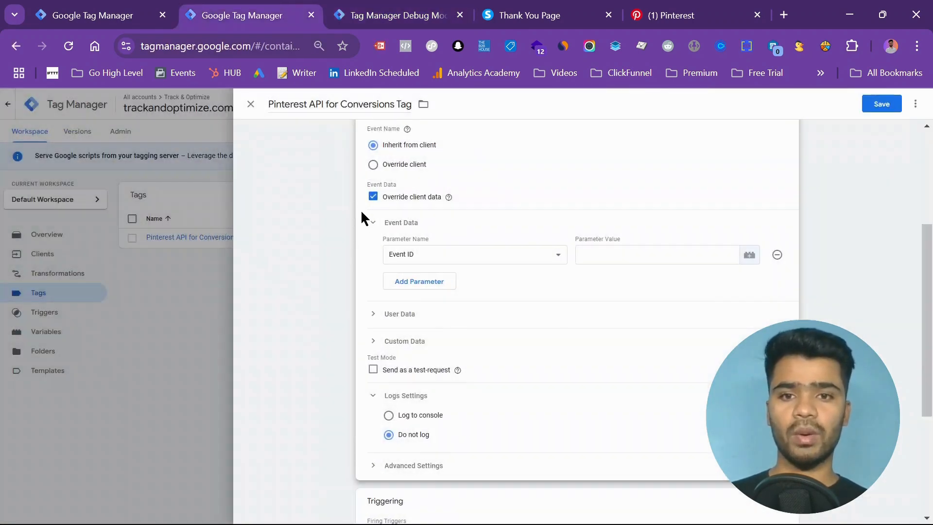
{"action": "left_click", "coordinate": [373, 196]}
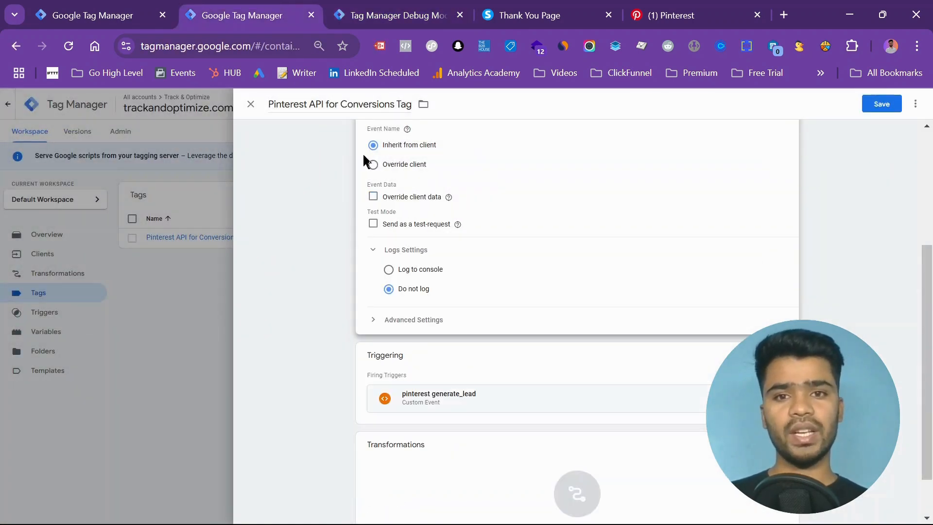
{"action": "left_click", "coordinate": [250, 104]}
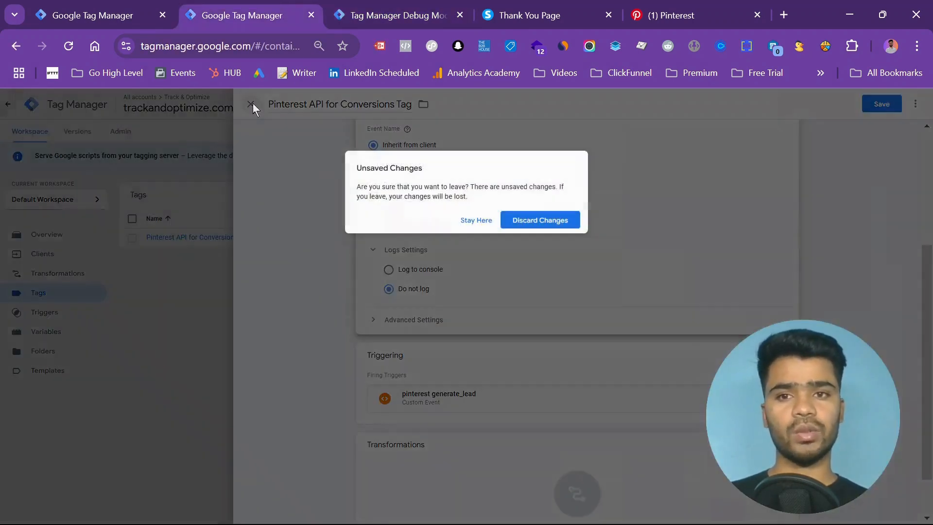
{"action": "left_click", "coordinate": [535, 220]}
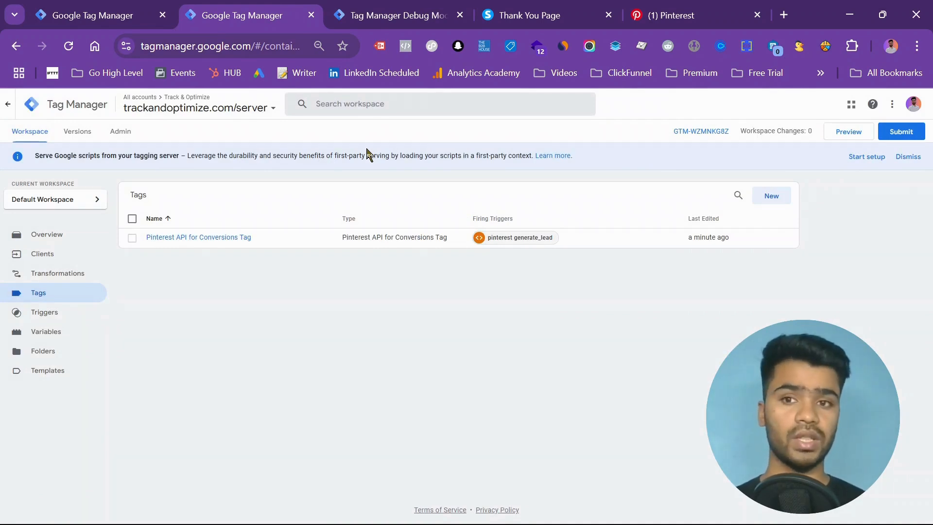
Leave the version details in the browser container, reload its workspace and open the Pinterest Tag - Lead - Web tag.
{"action": "left_click", "coordinate": [129, 9]}
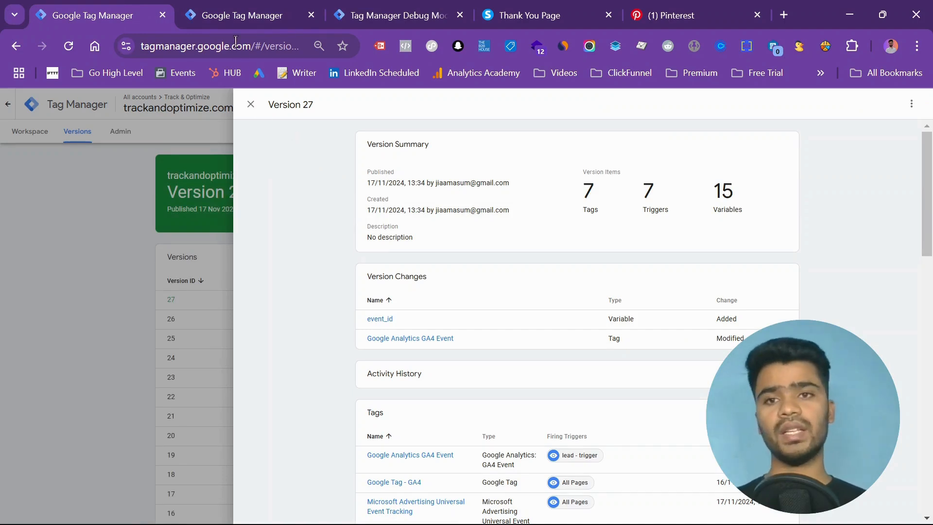
{"action": "left_click", "coordinate": [250, 103]}
{"action": "left_click", "coordinate": [40, 142]}
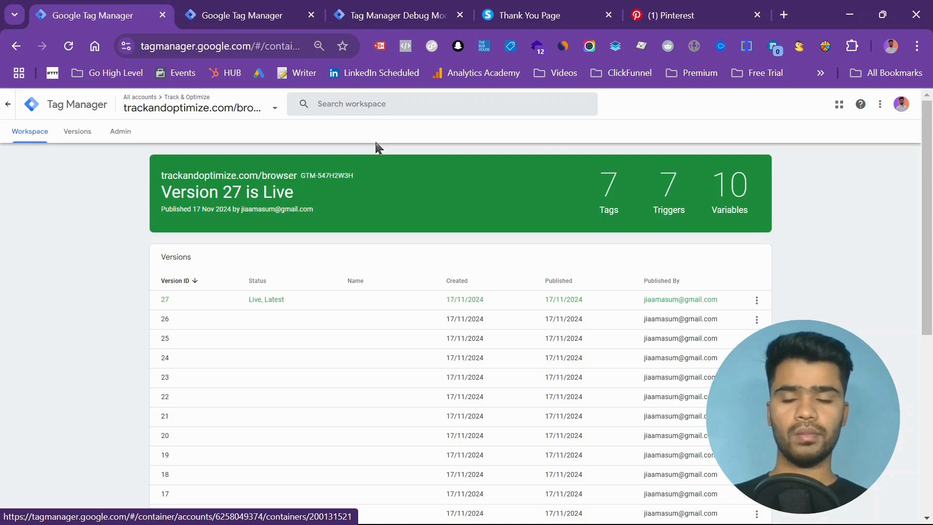
{"action": "left_click", "coordinate": [68, 46]}
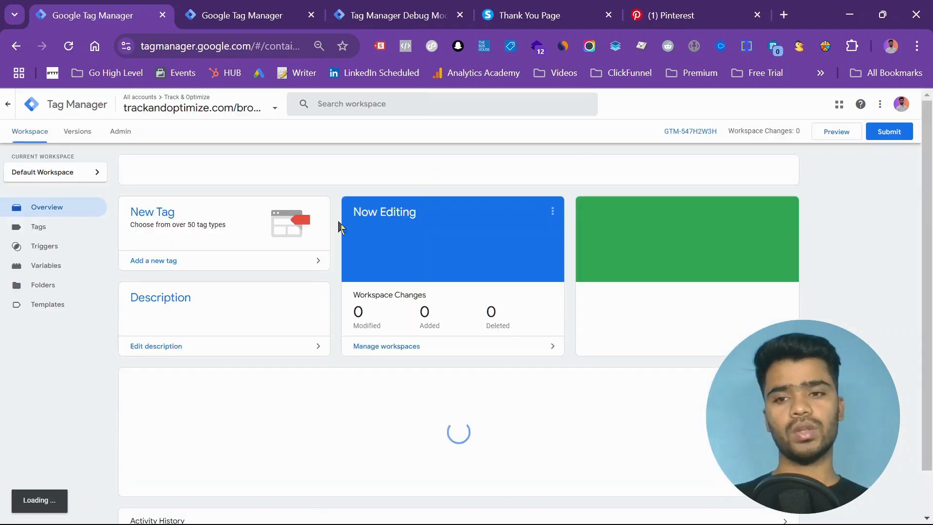
{"action": "left_click", "coordinate": [17, 232]}
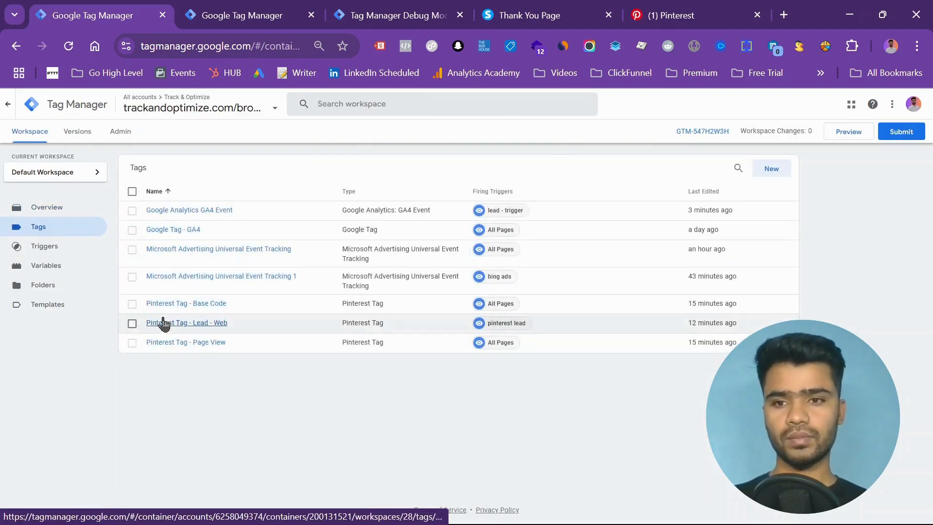
{"action": "left_click", "coordinate": [199, 326]}
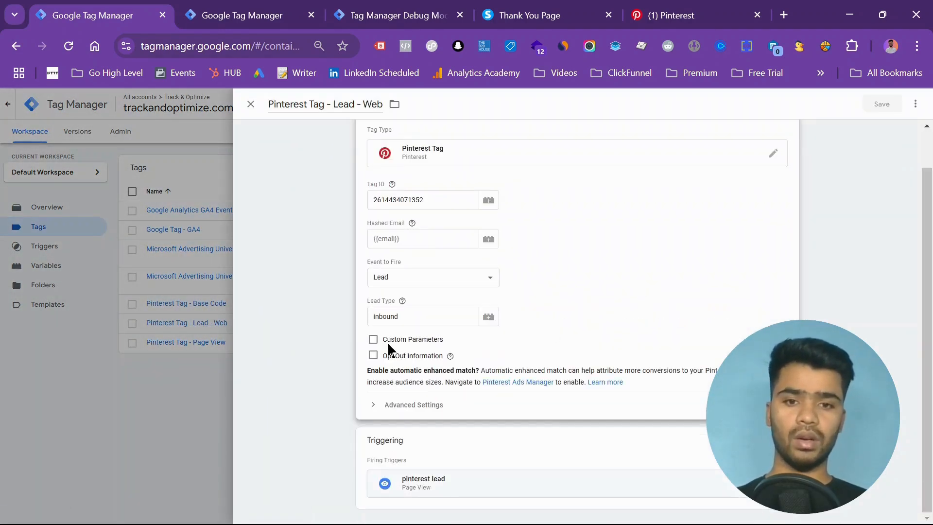
Enable Custom Parameters on the tag, add event_id with the value {{event_id}}, and save the tag.
{"action": "left_click", "coordinate": [373, 339]}
{"action": "left_click", "coordinate": [405, 374]}
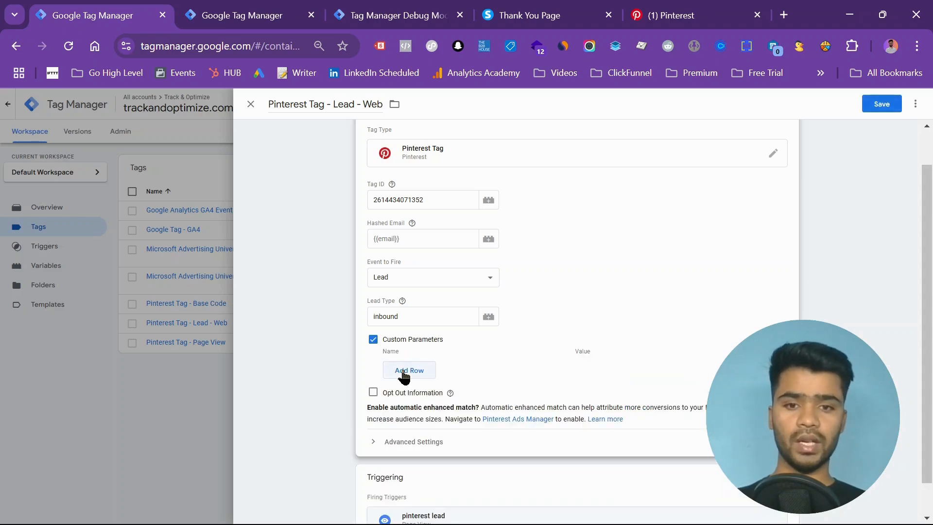
{"action": "left_click", "coordinate": [402, 368]}
{"action": "key", "text": "ctrl+v"}
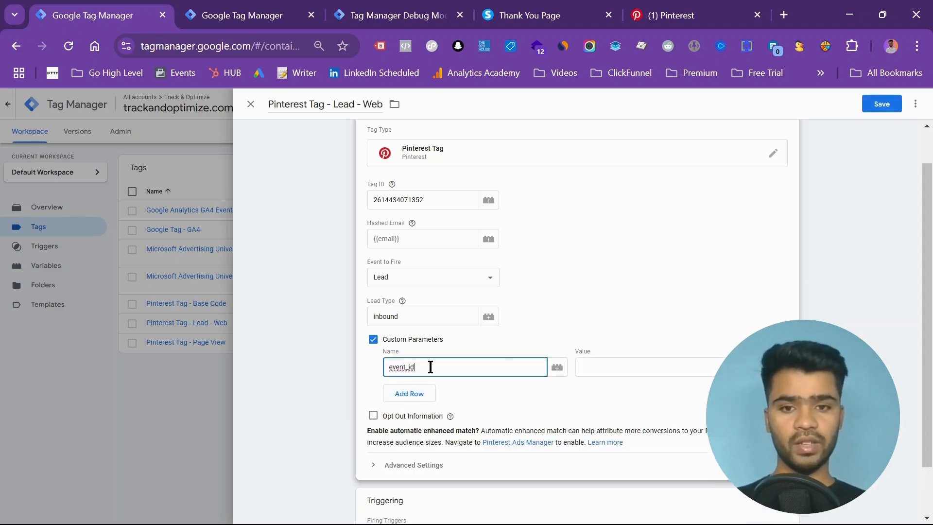
{"action": "left_click", "coordinate": [631, 366]}
{"action": "type", "text": "{{eve"}
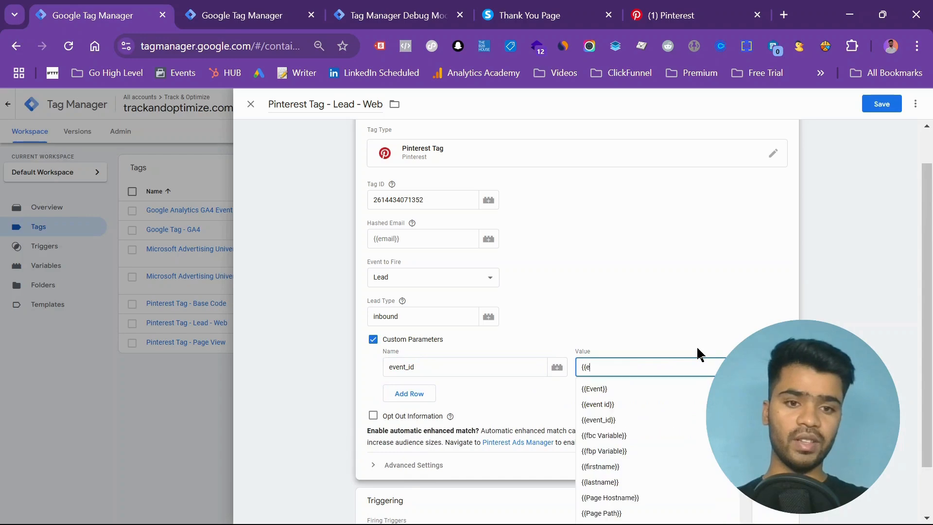
{"action": "left_click", "coordinate": [634, 418]}
{"action": "left_click", "coordinate": [875, 105]}
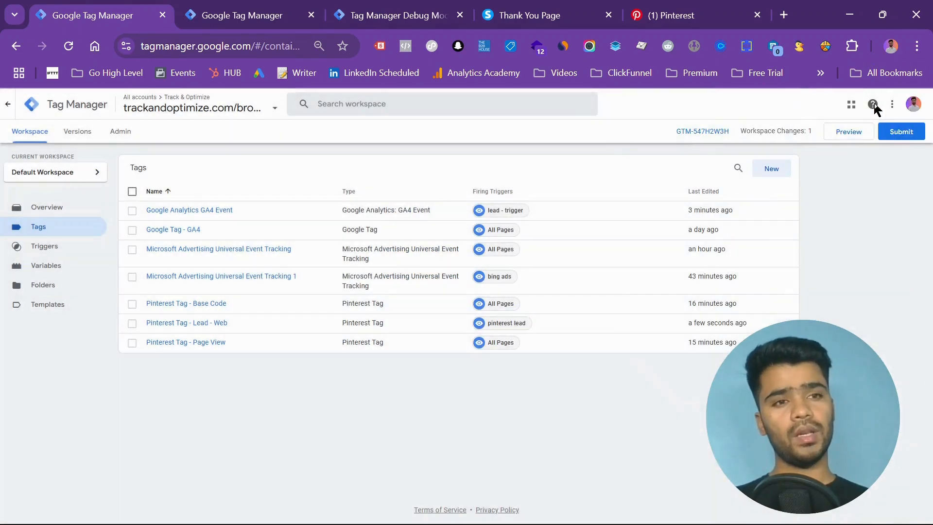
Submit and publish the browser container's changes without a version name or description.
{"action": "left_click", "coordinate": [900, 130]}
{"action": "left_click", "coordinate": [895, 105]}
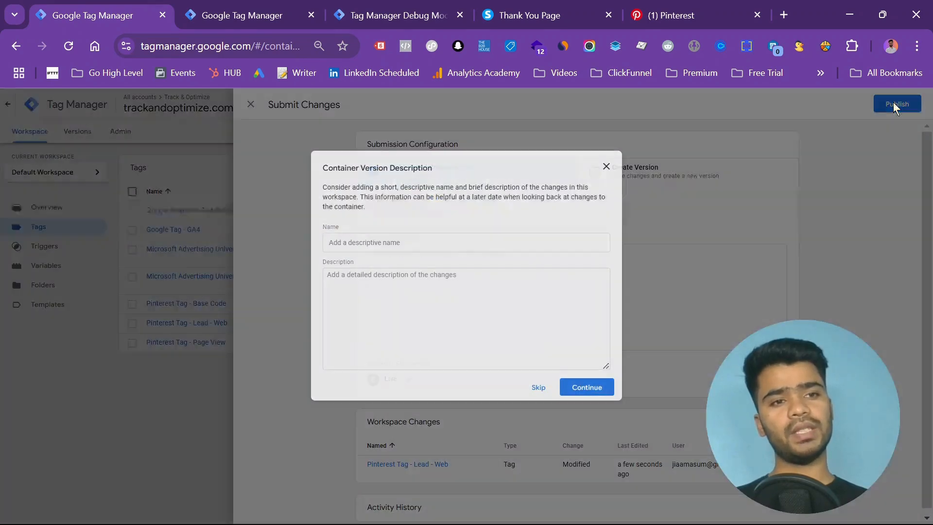
{"action": "left_click", "coordinate": [576, 393]}
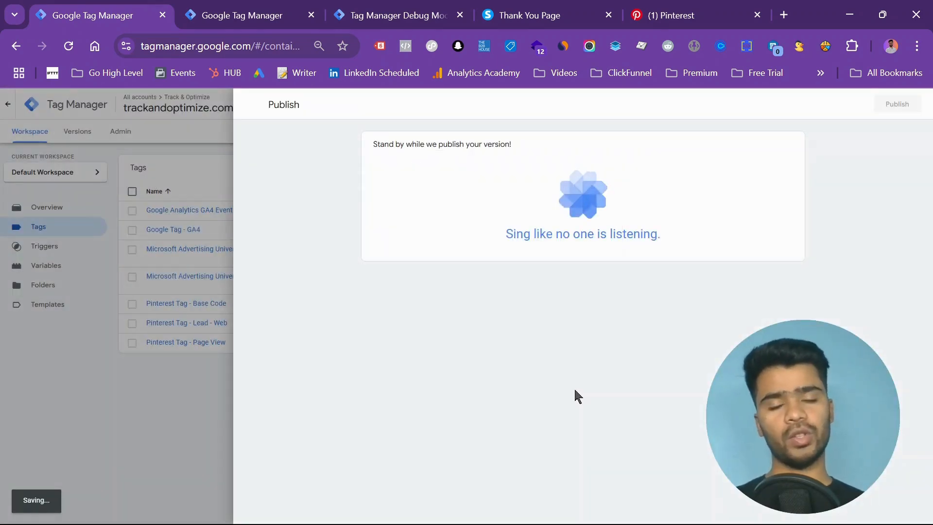